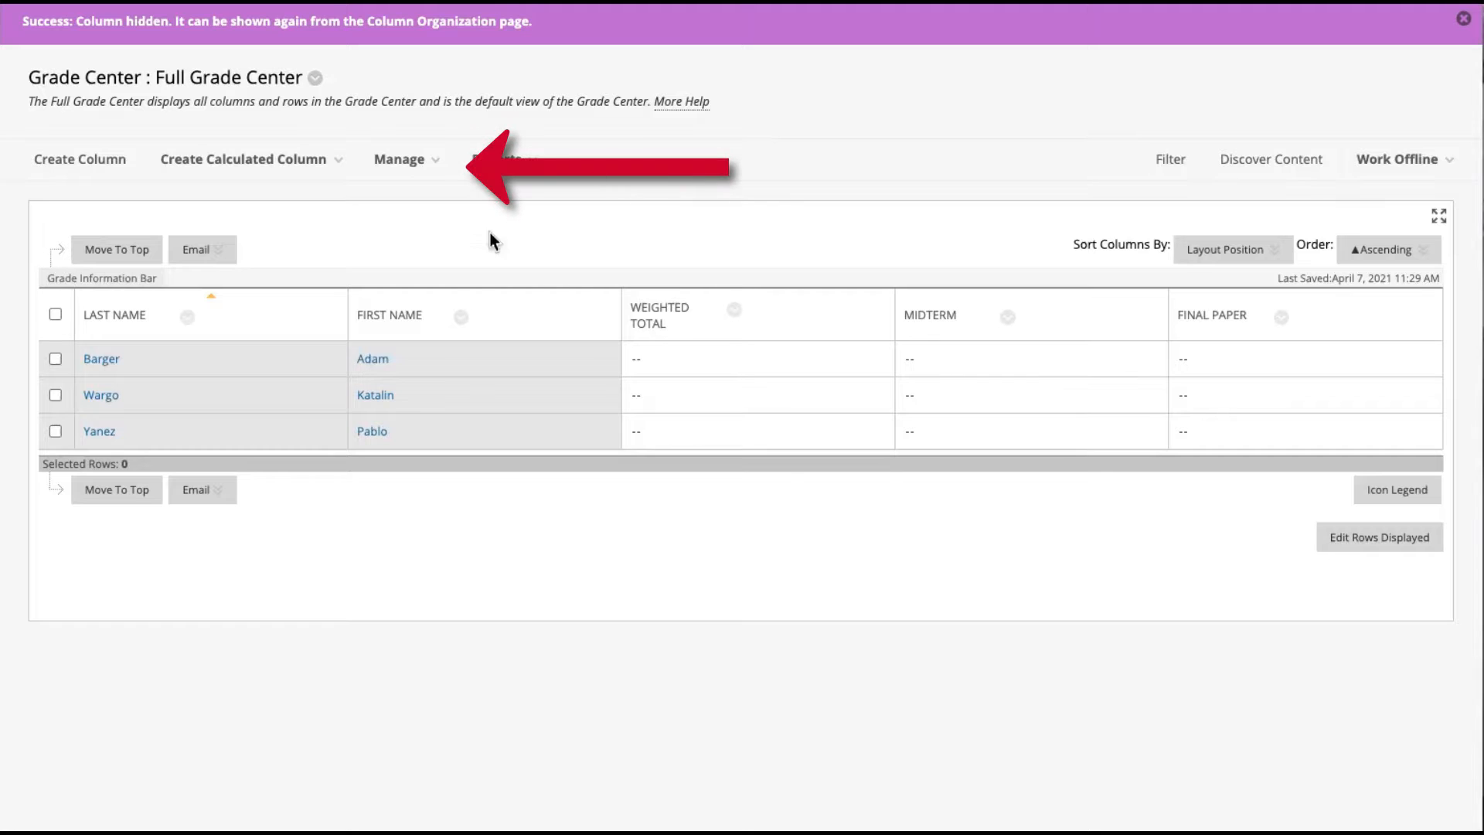
Create a new Grade Center category named Reaction Paper
left_click(435, 168)
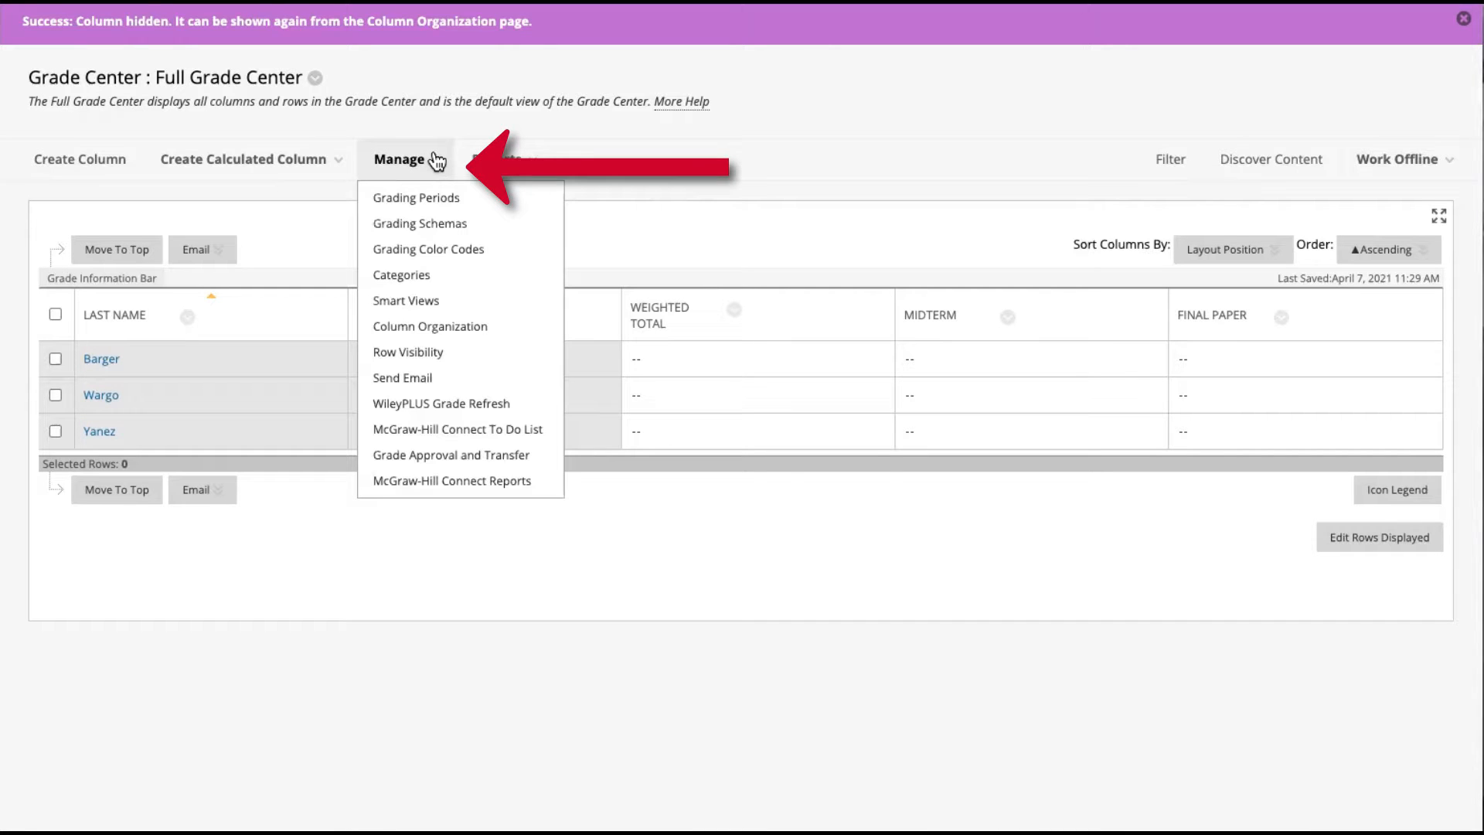
left_click(423, 278)
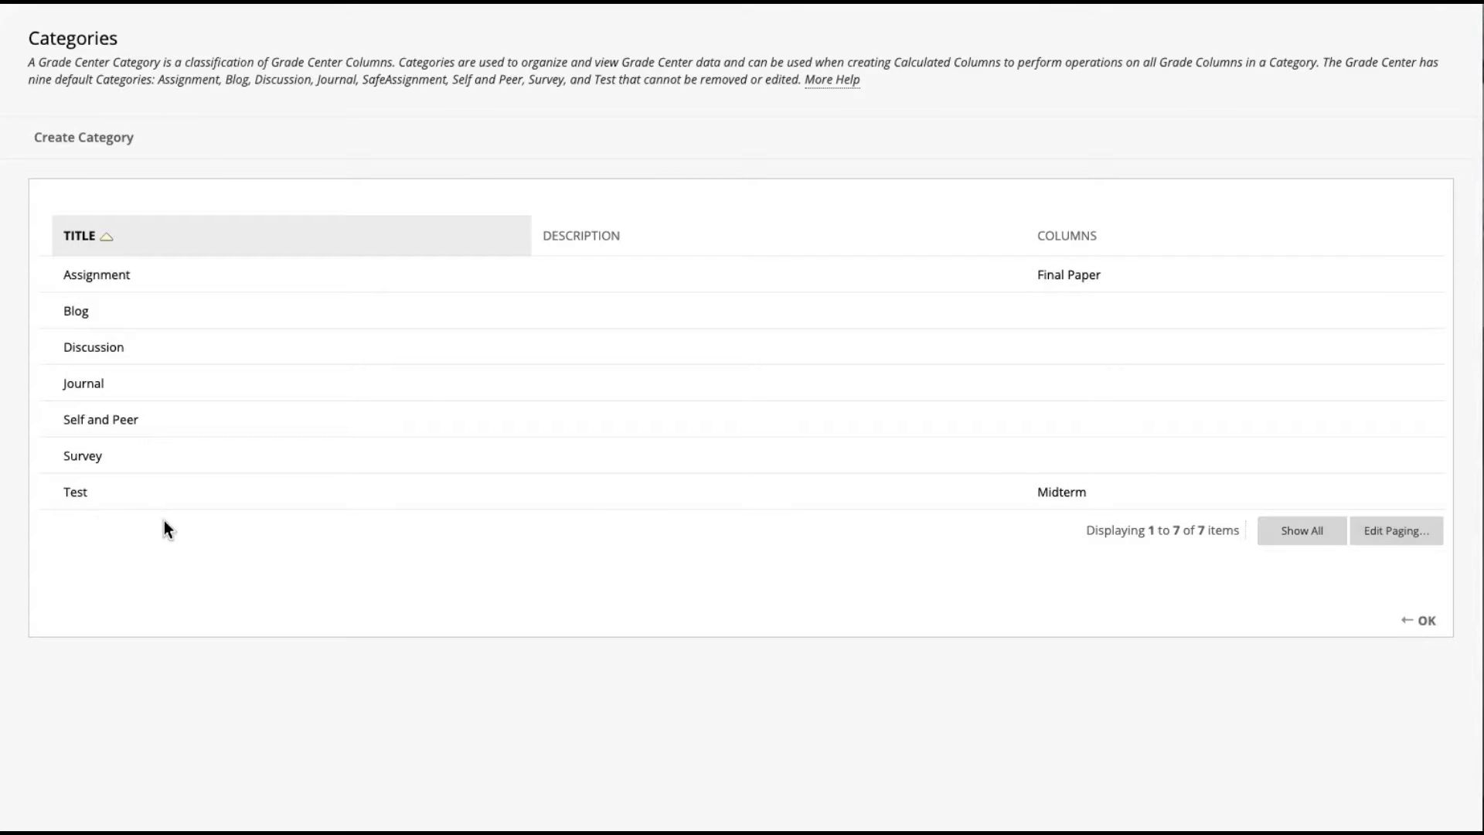
left_click(107, 140)
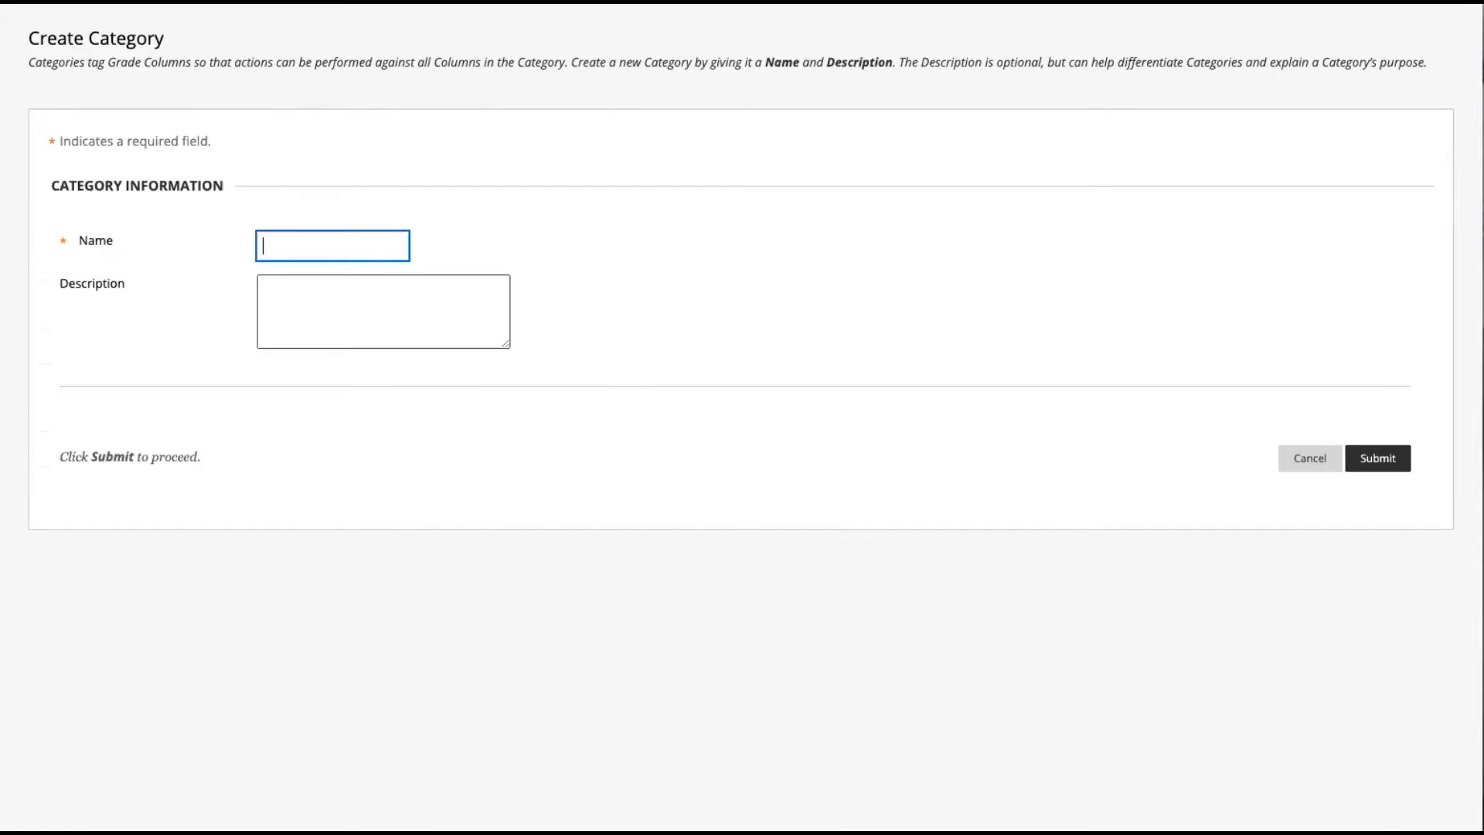
type("Reaction Paper")
left_click(1384, 461)
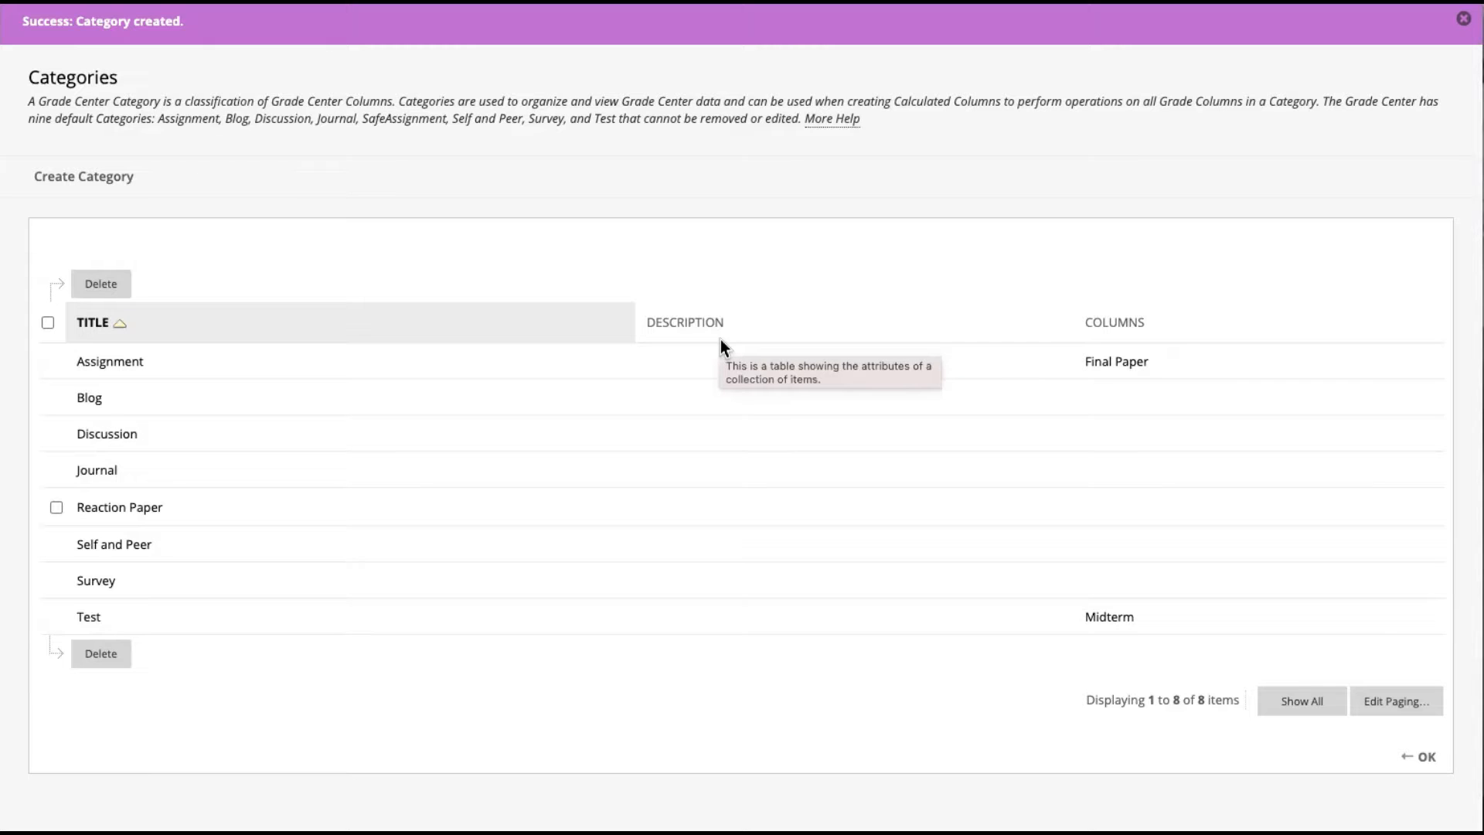
Create another category named Peer Assessments and return to the Full Grade Center
left_click(101, 184)
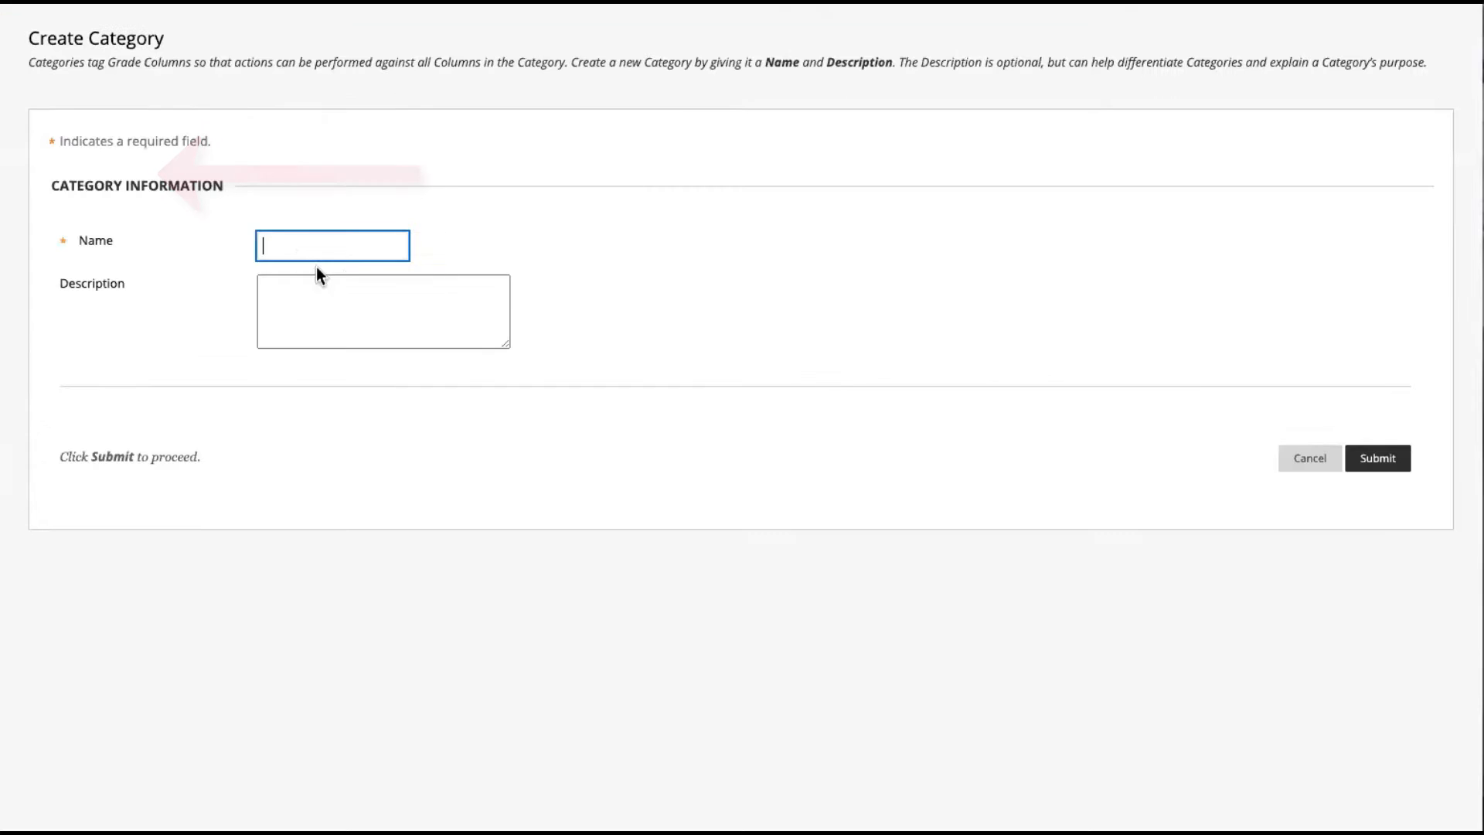
left_click(338, 246)
type("P")
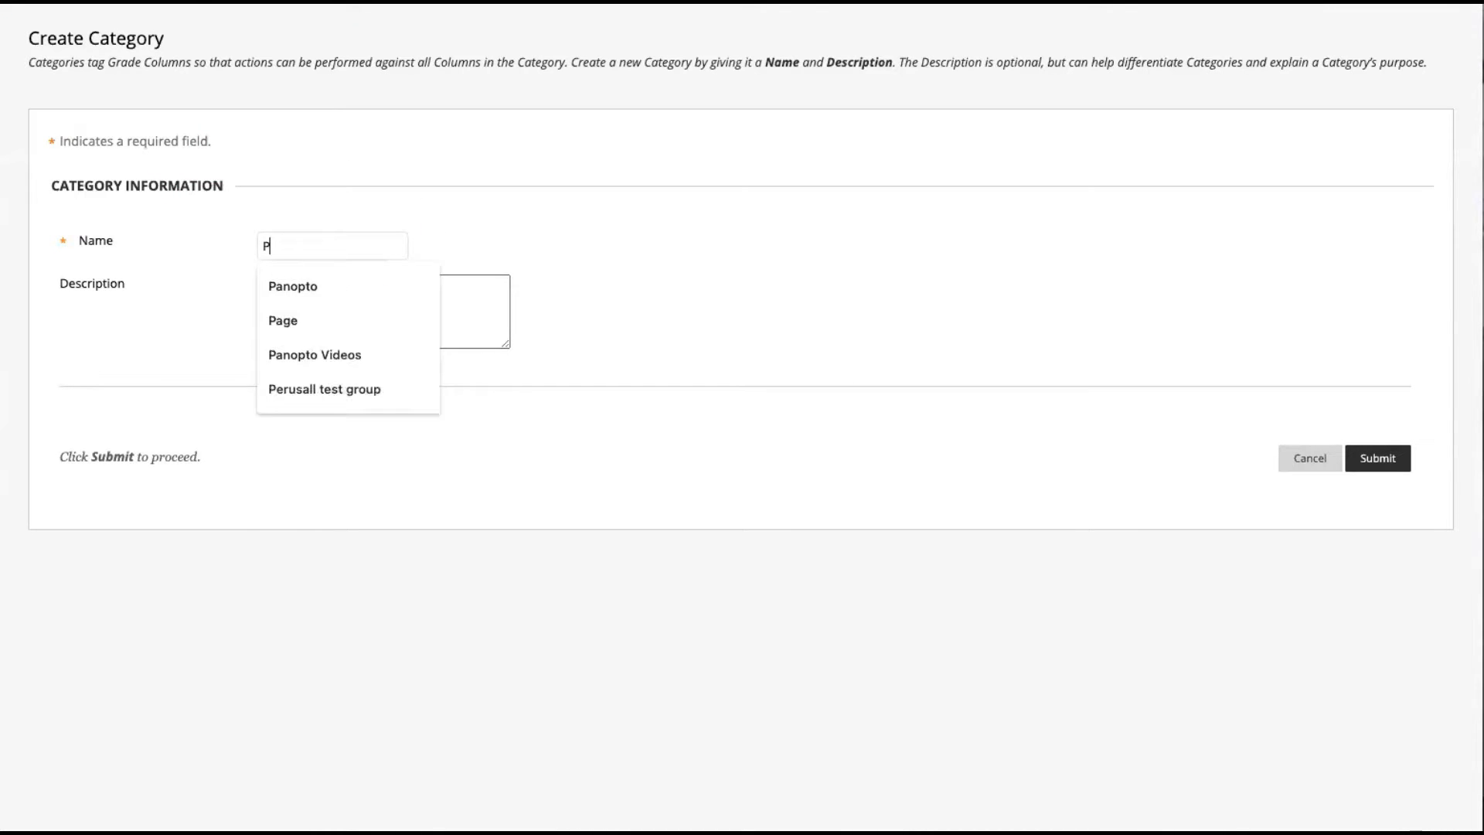
type("eer Assessments")
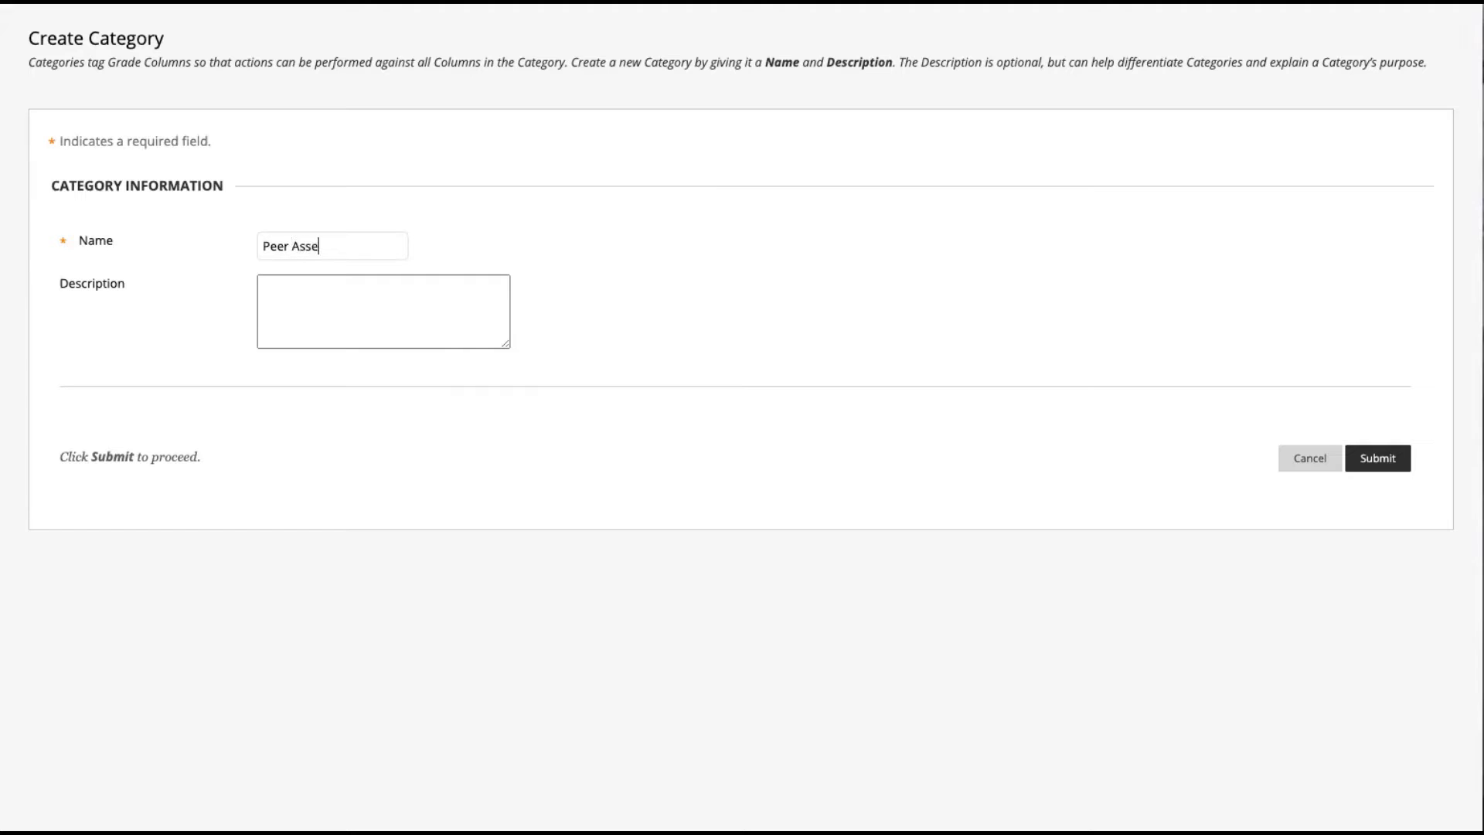
left_click(1379, 461)
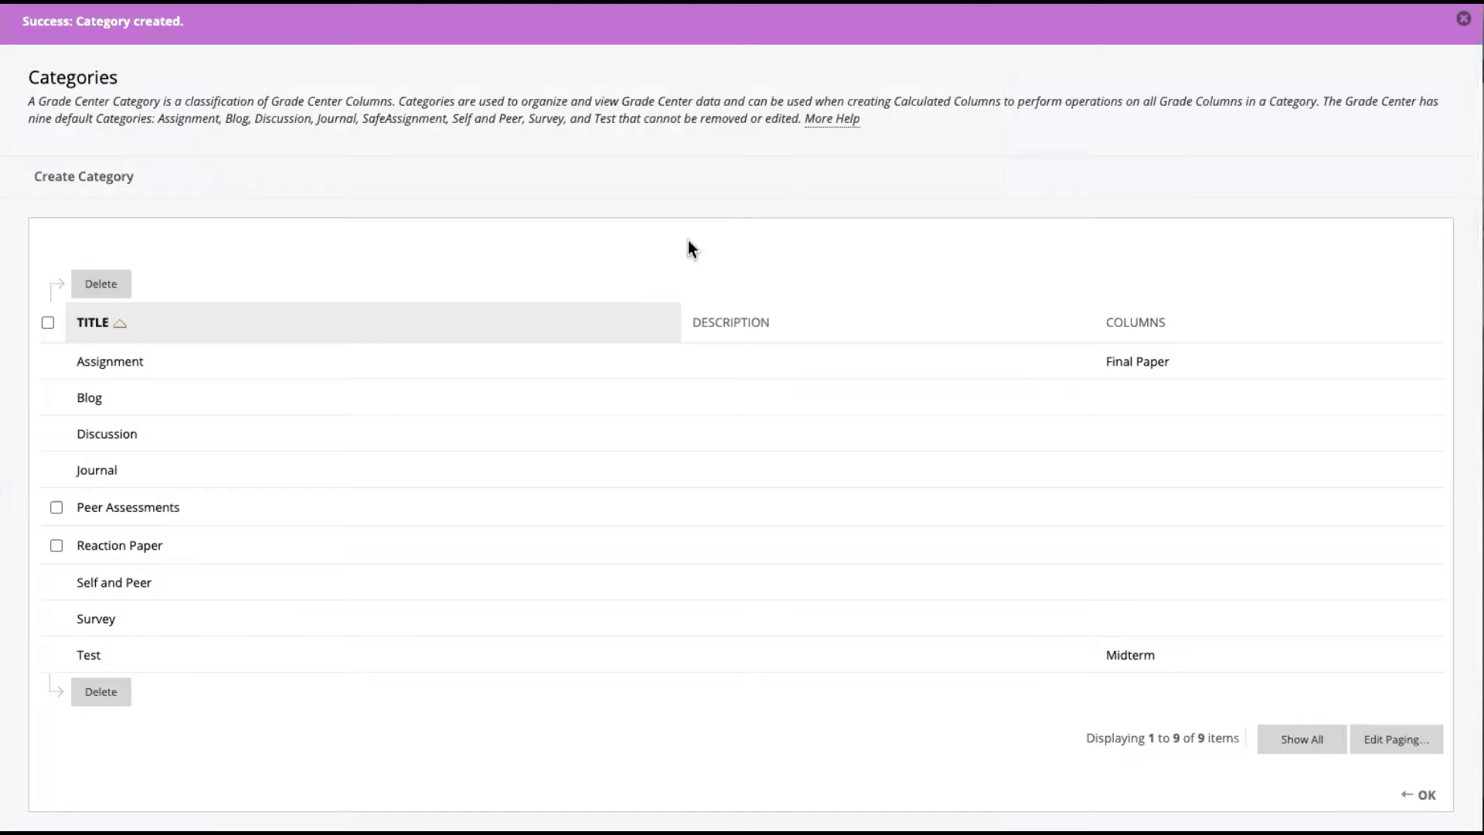
left_click(1425, 808)
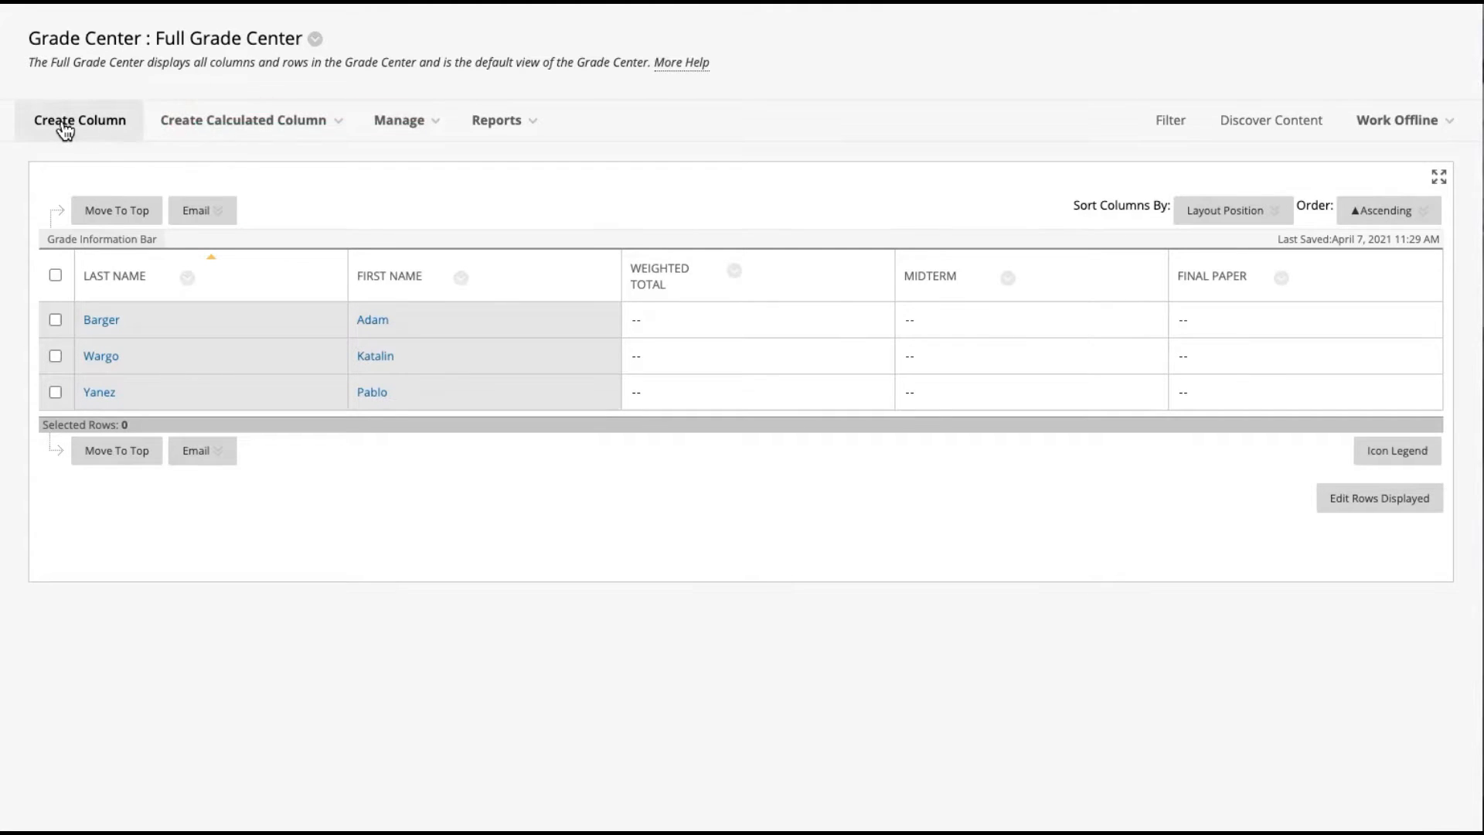
Create a grade column named Reaction Paper 1 in the Reaction Paper category with 100 points possible
left_click(64, 129)
left_click(295, 239)
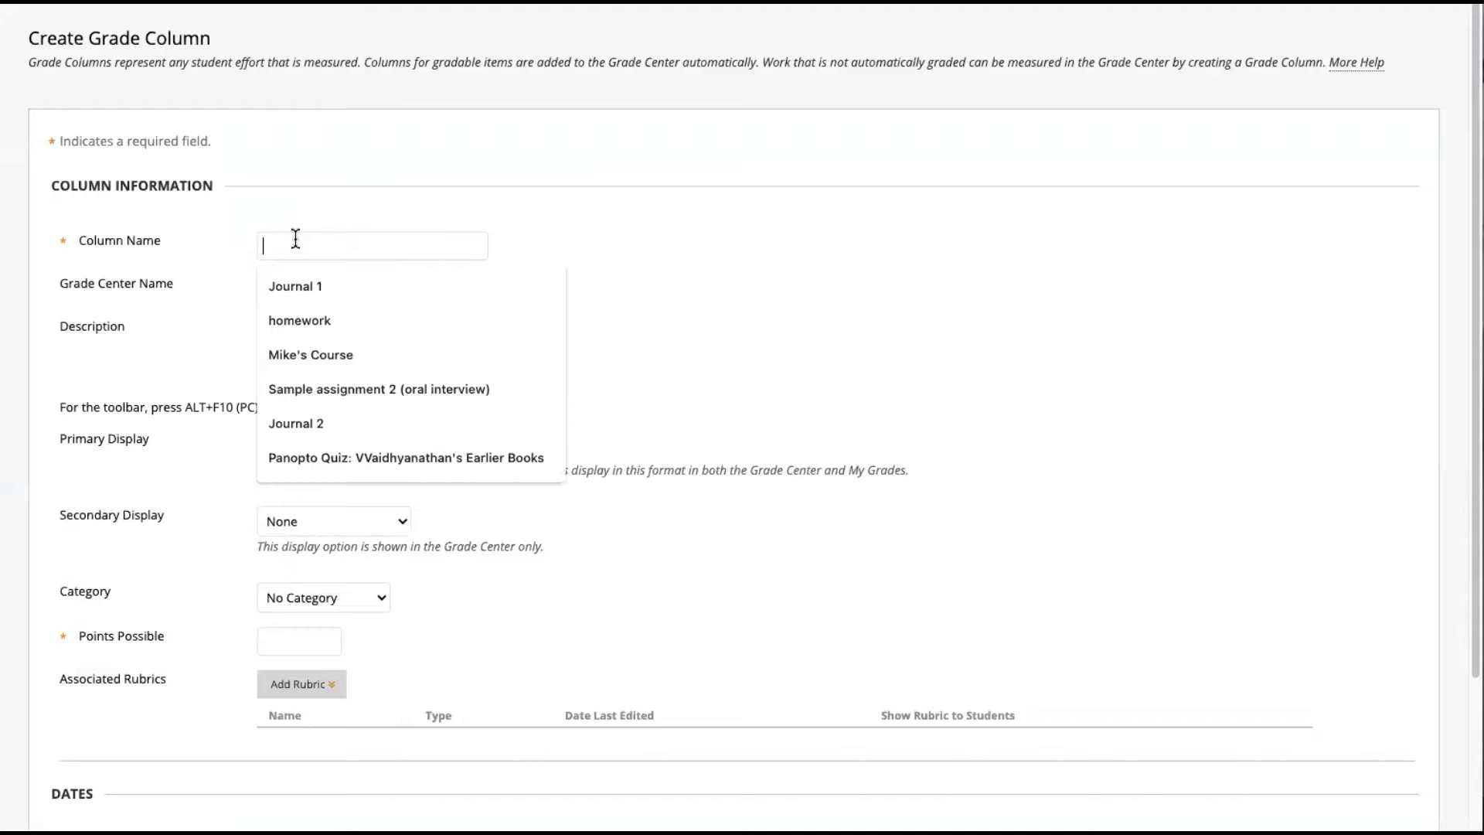
type("Reaction Paper 1")
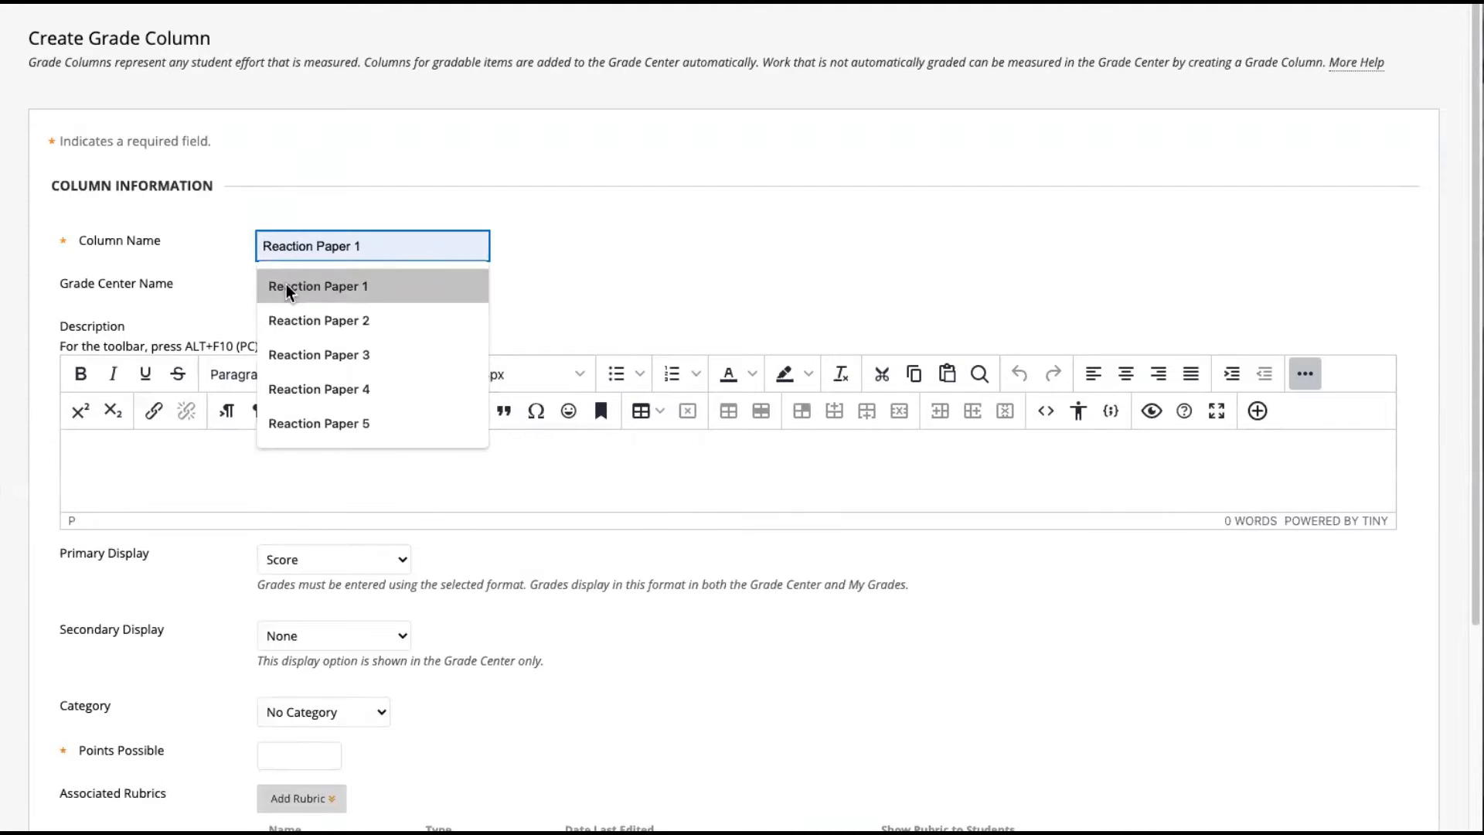
left_click(287, 288)
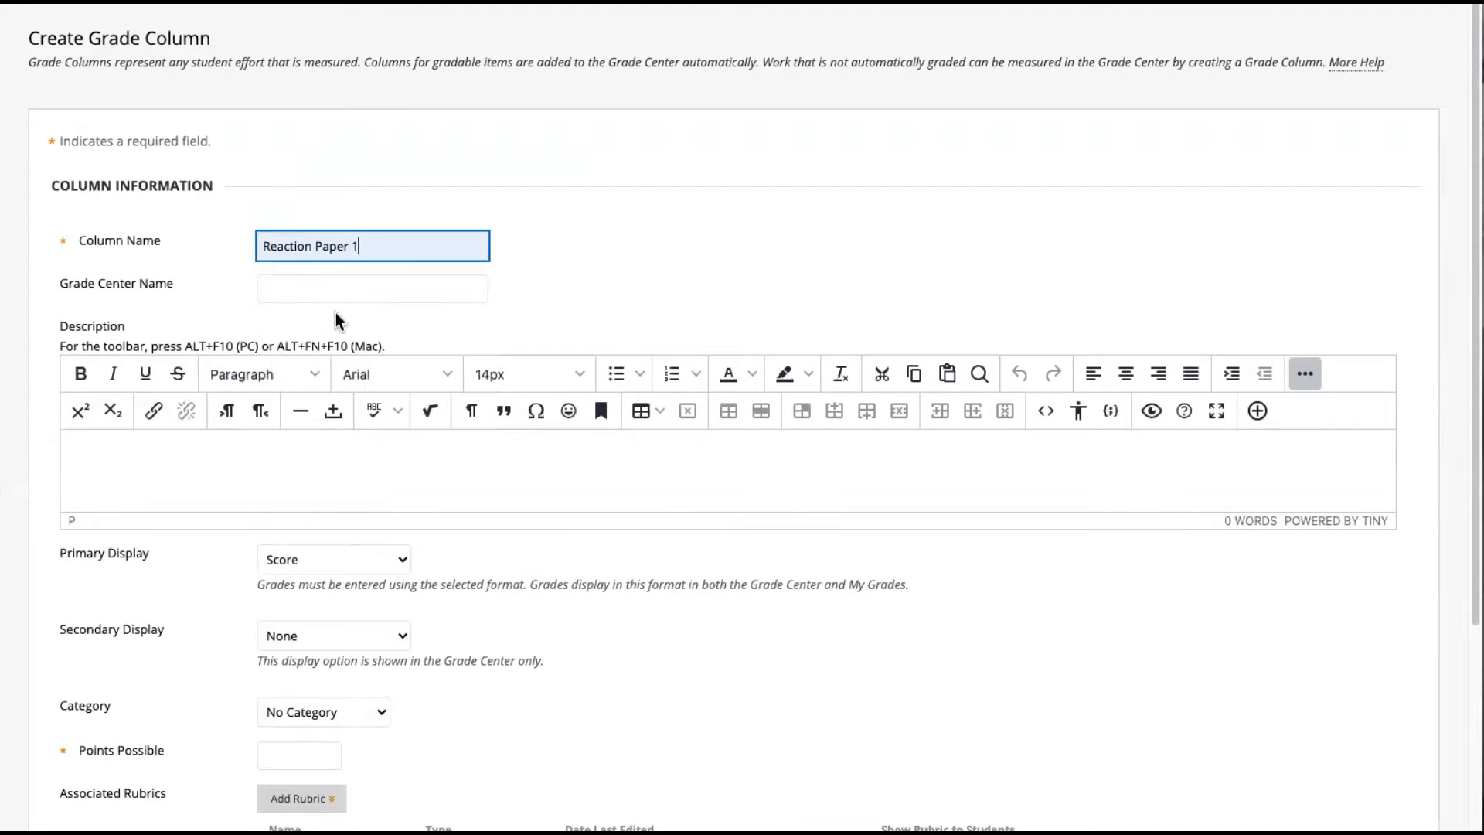
left_click(599, 650)
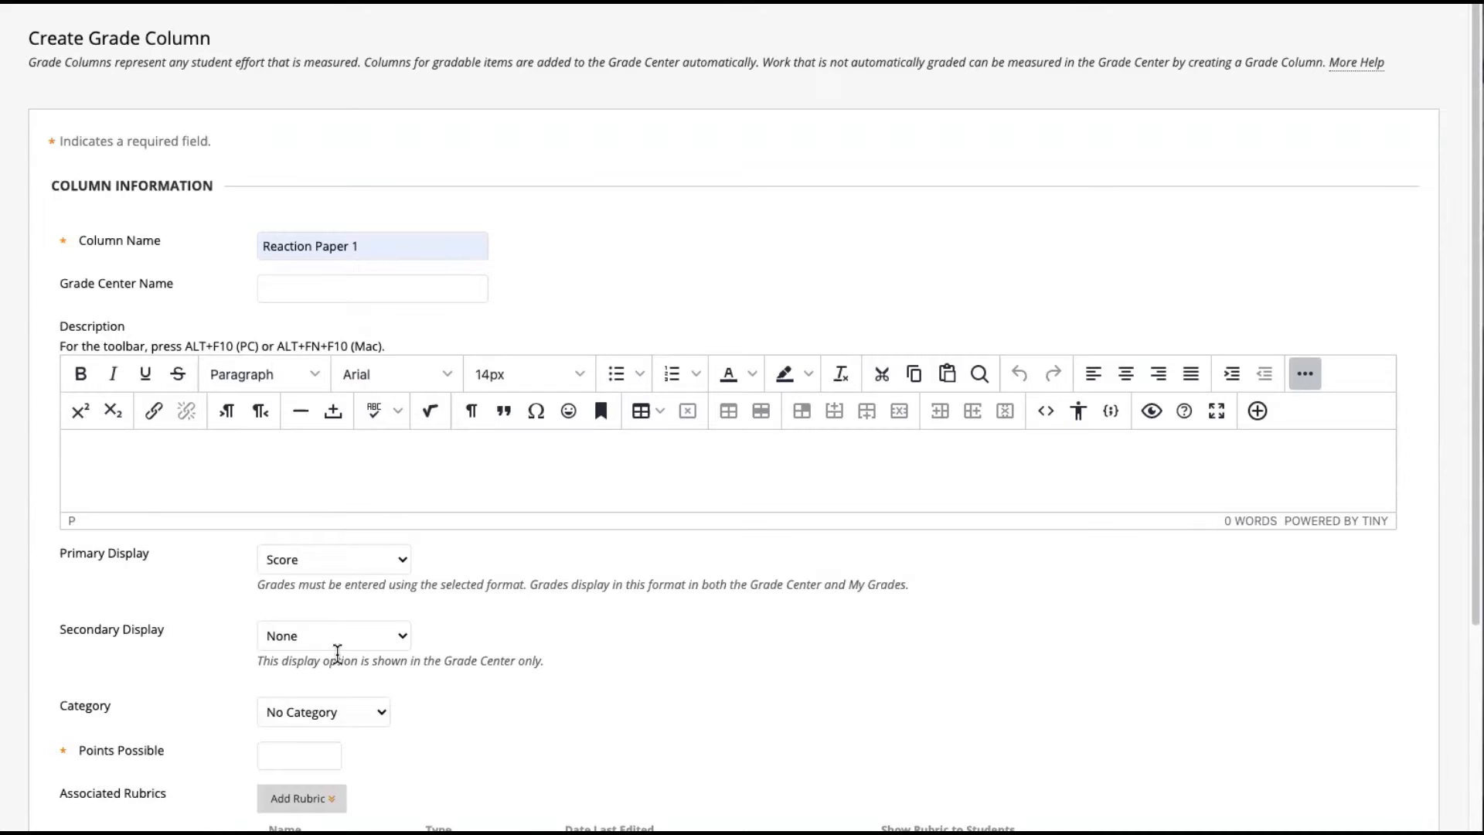
left_click(381, 716)
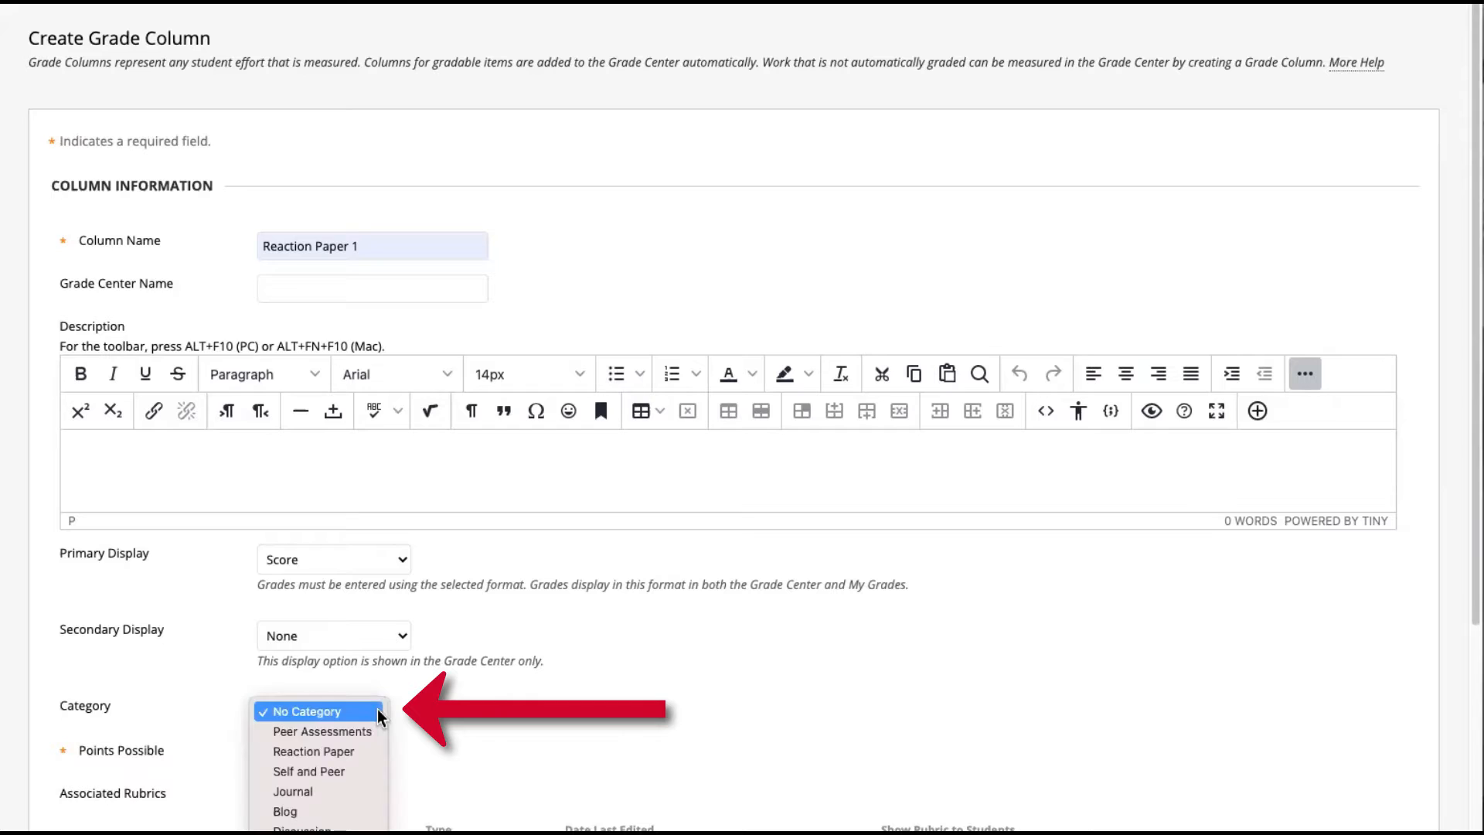
left_click(333, 751)
left_click(280, 758)
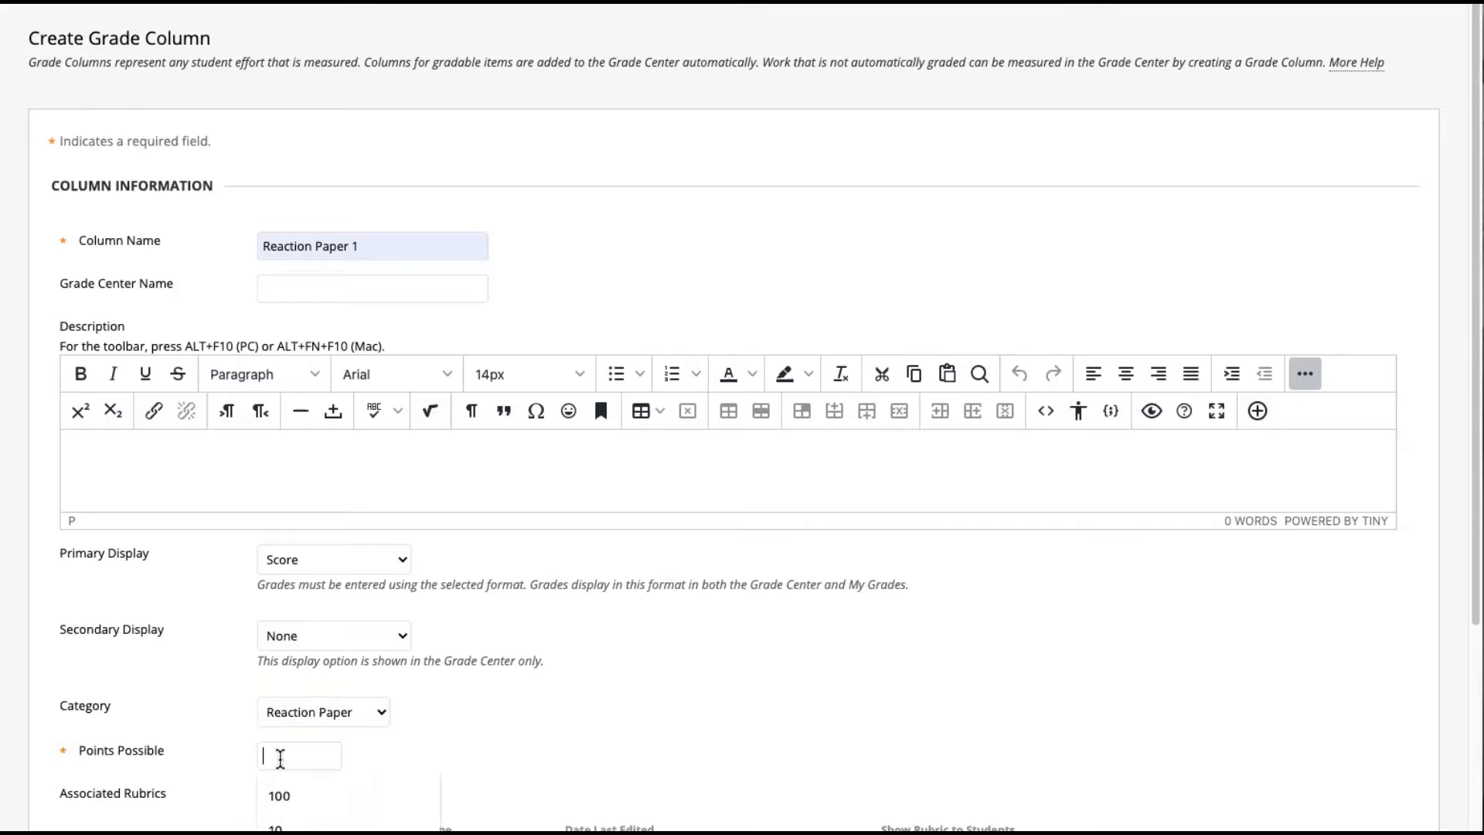
left_click(286, 803)
scroll(804, 694, "down", 7)
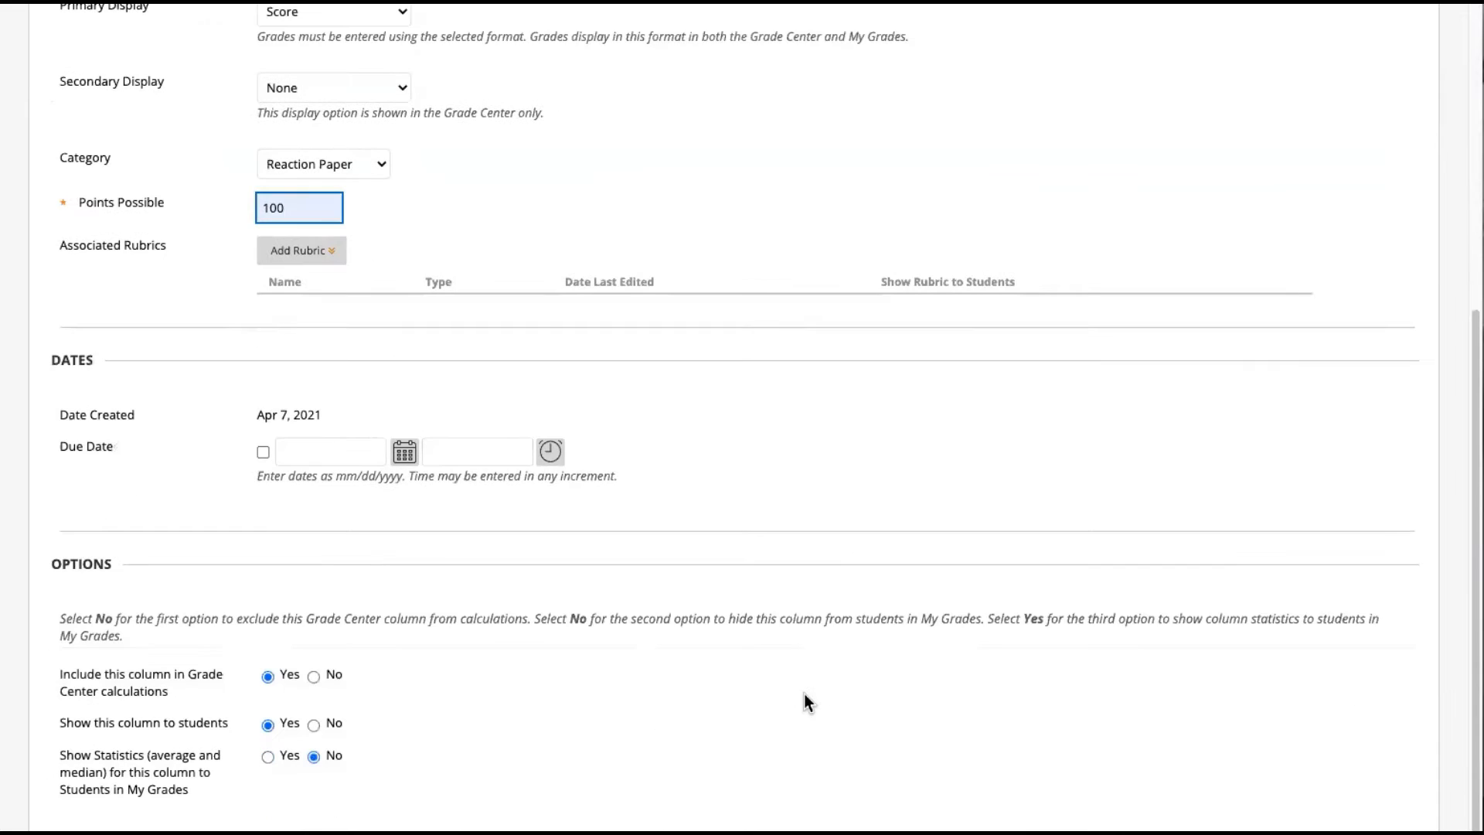
scroll(804, 694, "down", 3)
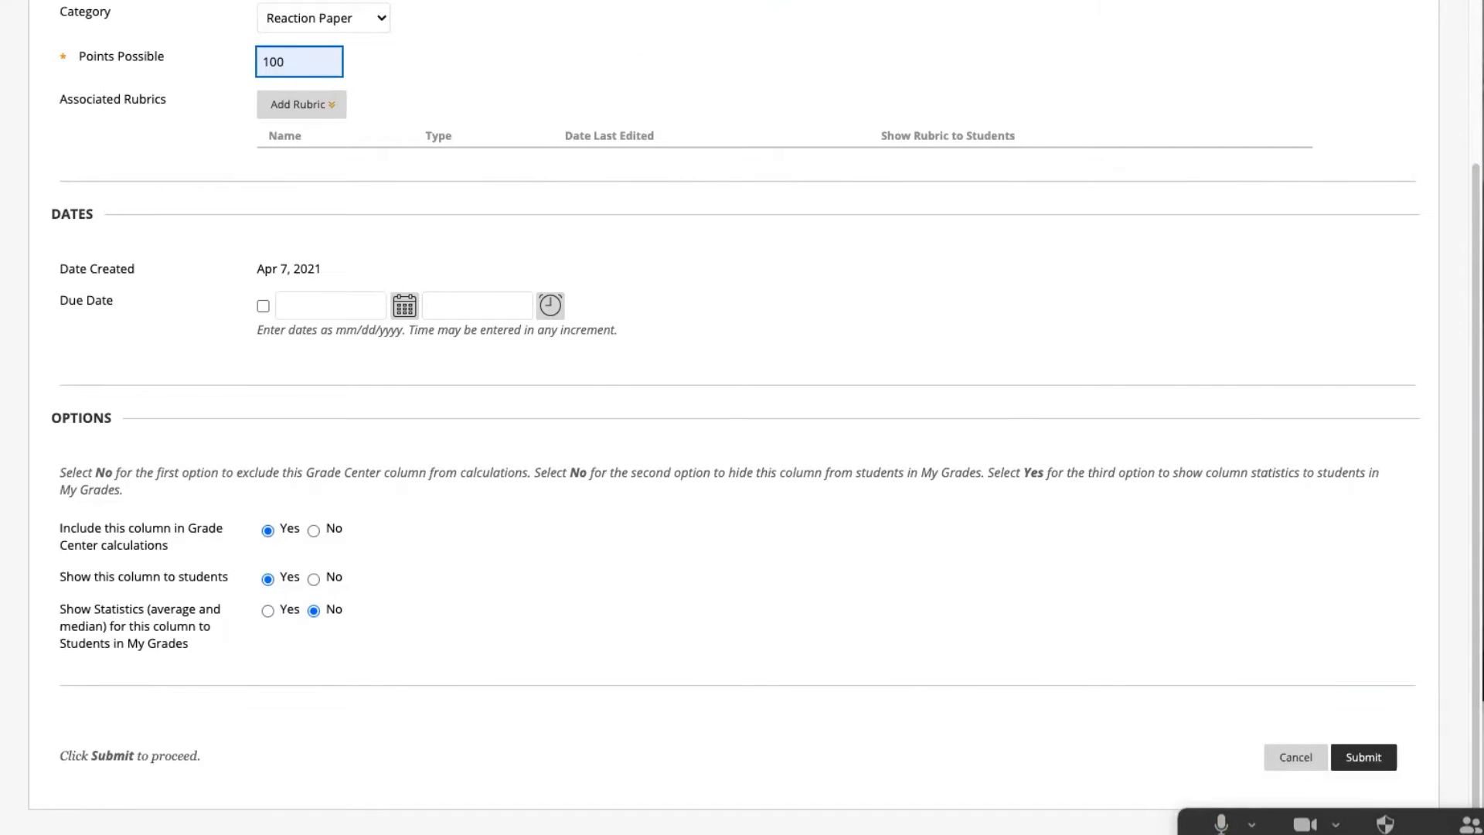
left_click(1353, 755)
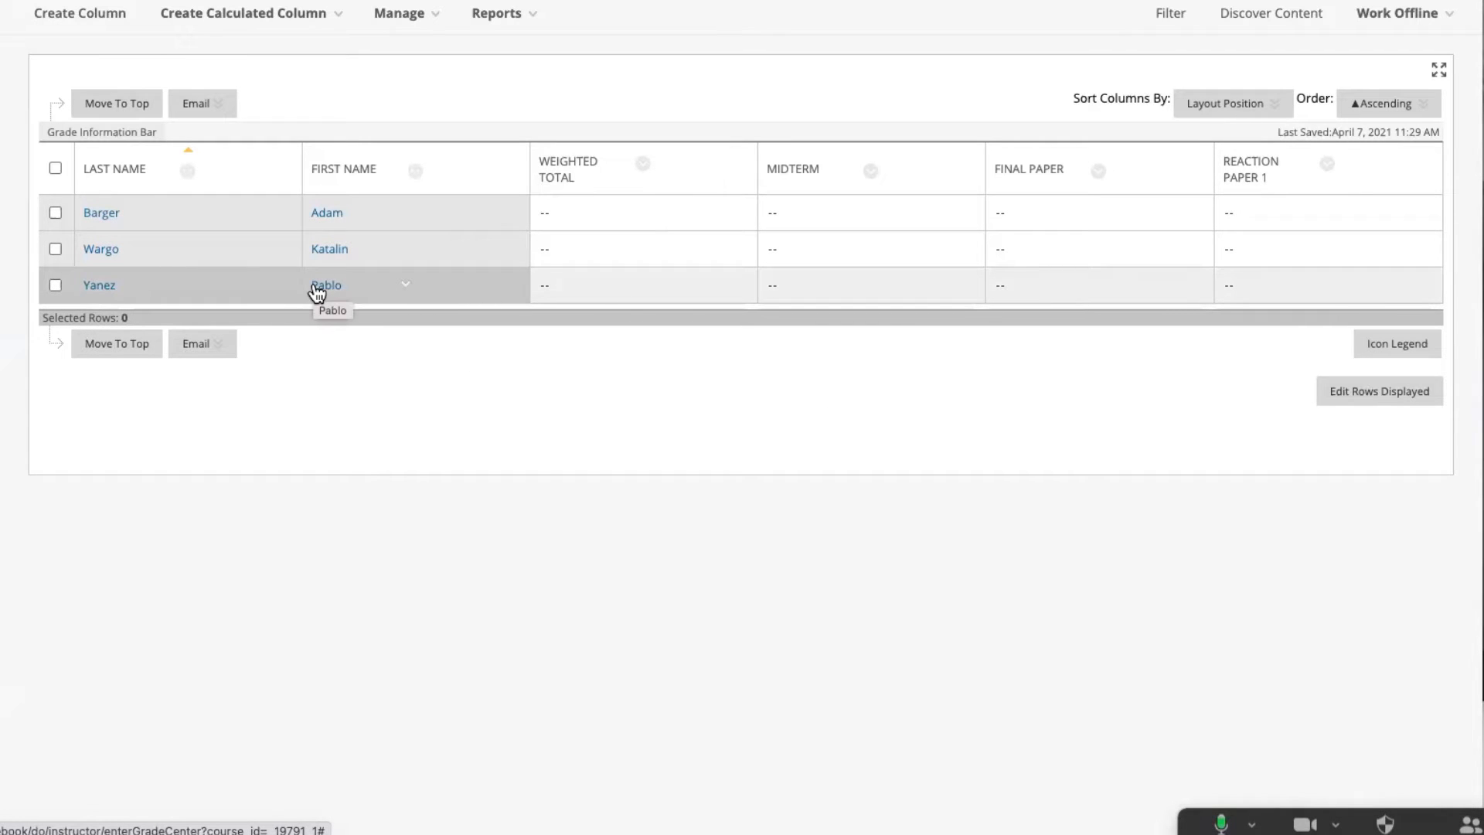
Create a grade column named Reaction Paper 2 in the Reaction Paper category with 100 points possible
left_click(83, 20)
left_click(328, 182)
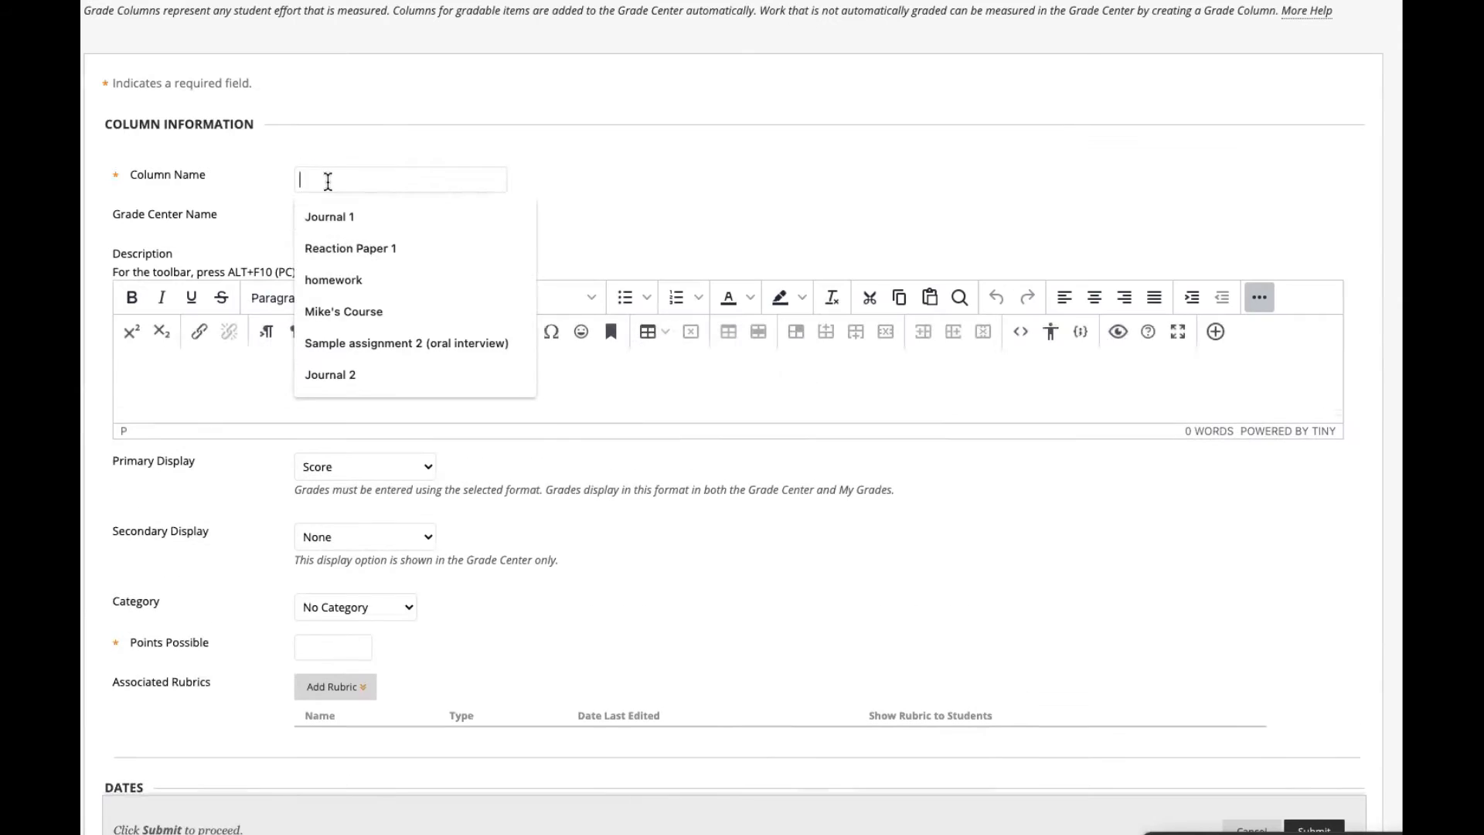
left_click(351, 248)
left_click(414, 175)
key("BackSpace")
type("2")
left_click(372, 609)
left_click(371, 645)
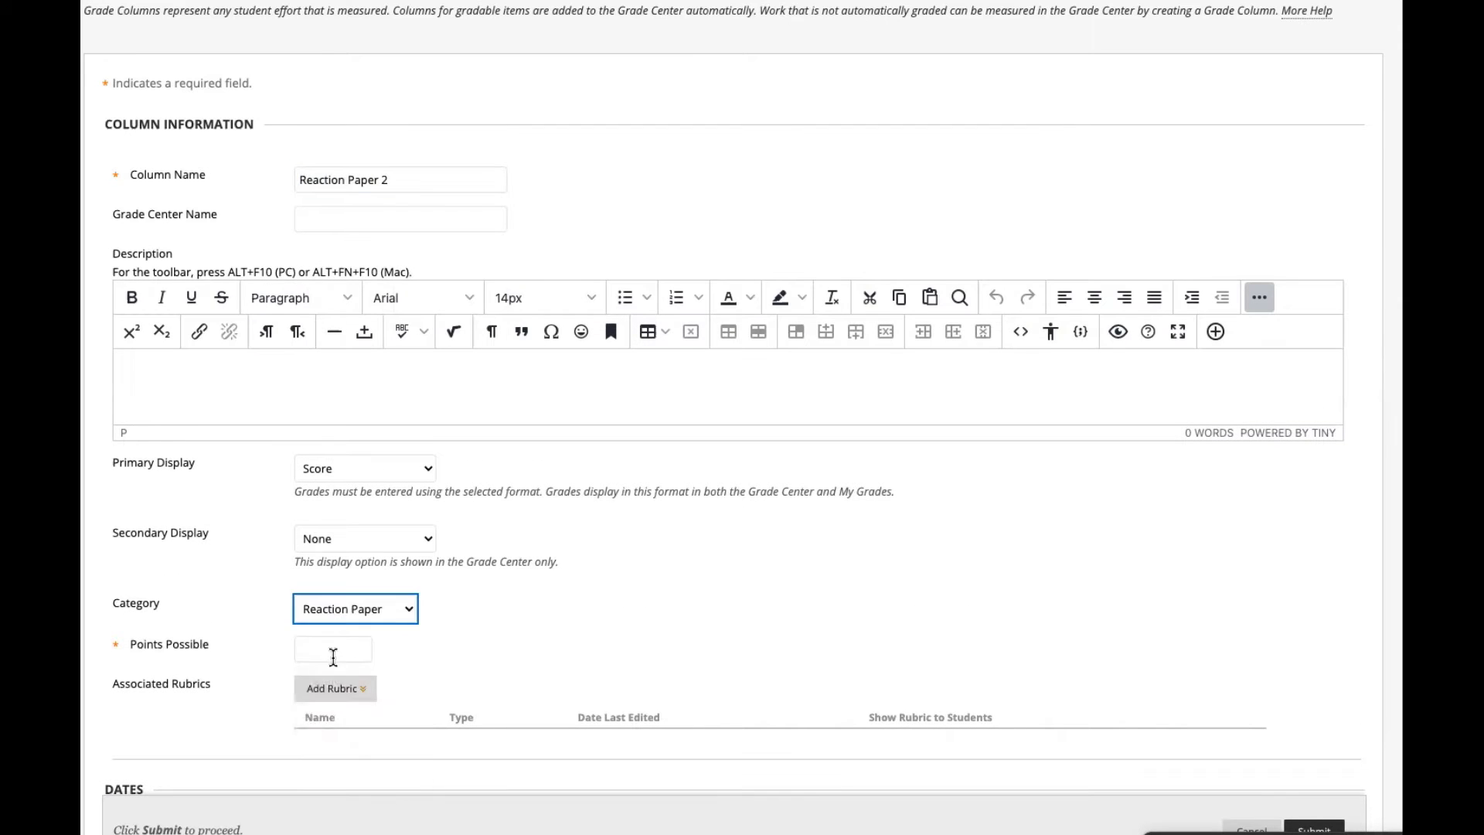
left_click(332, 652)
left_click(339, 688)
left_click(1305, 829)
Create a grade column named Reaction Paper 3 in the Reaction Paper category with 100 points possible
left_click(153, 93)
left_click(341, 178)
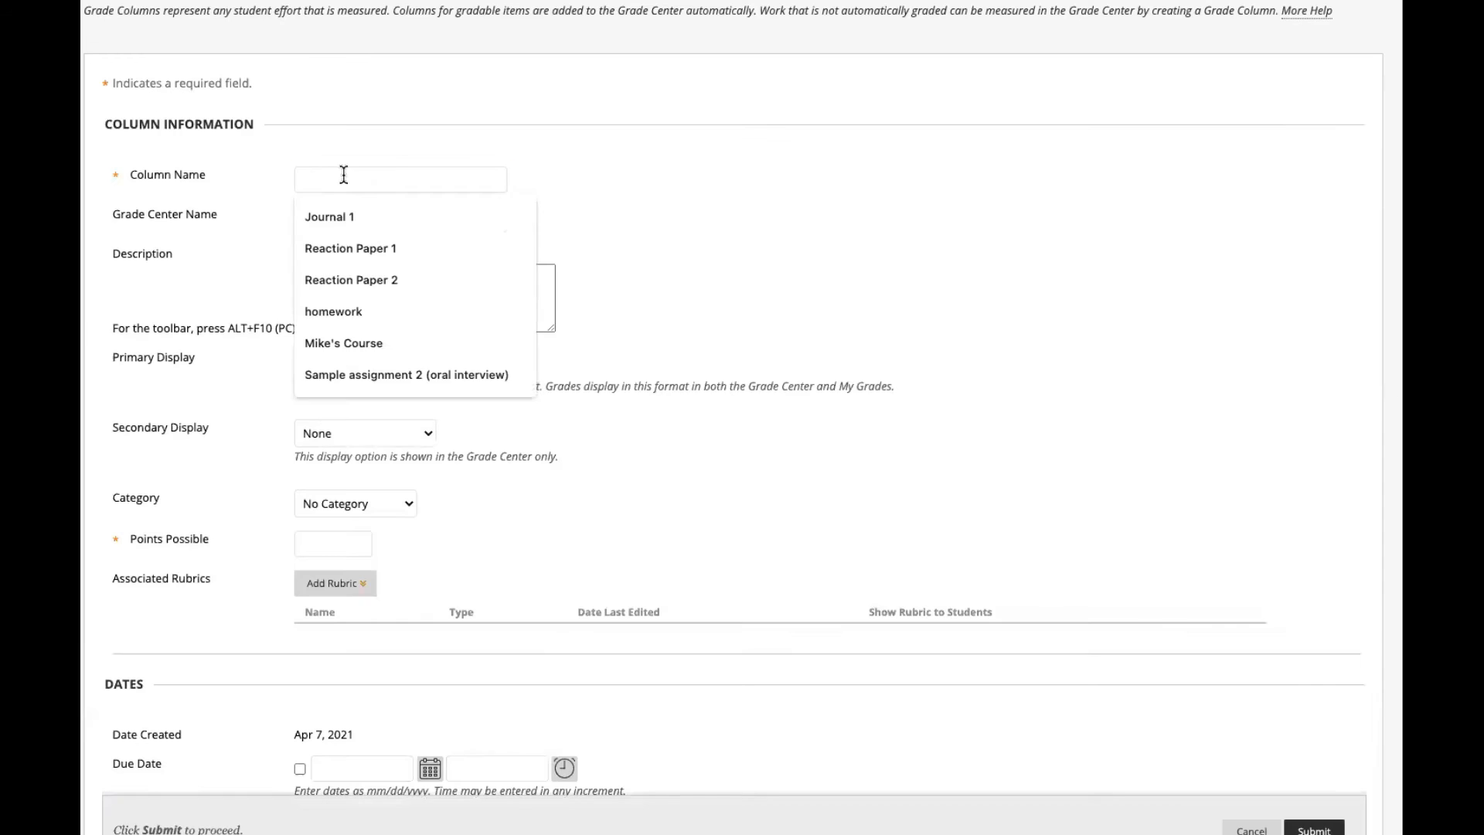
type("Reaction Paper 3")
left_click(349, 277)
left_click(345, 604)
left_click(351, 627)
left_click(352, 649)
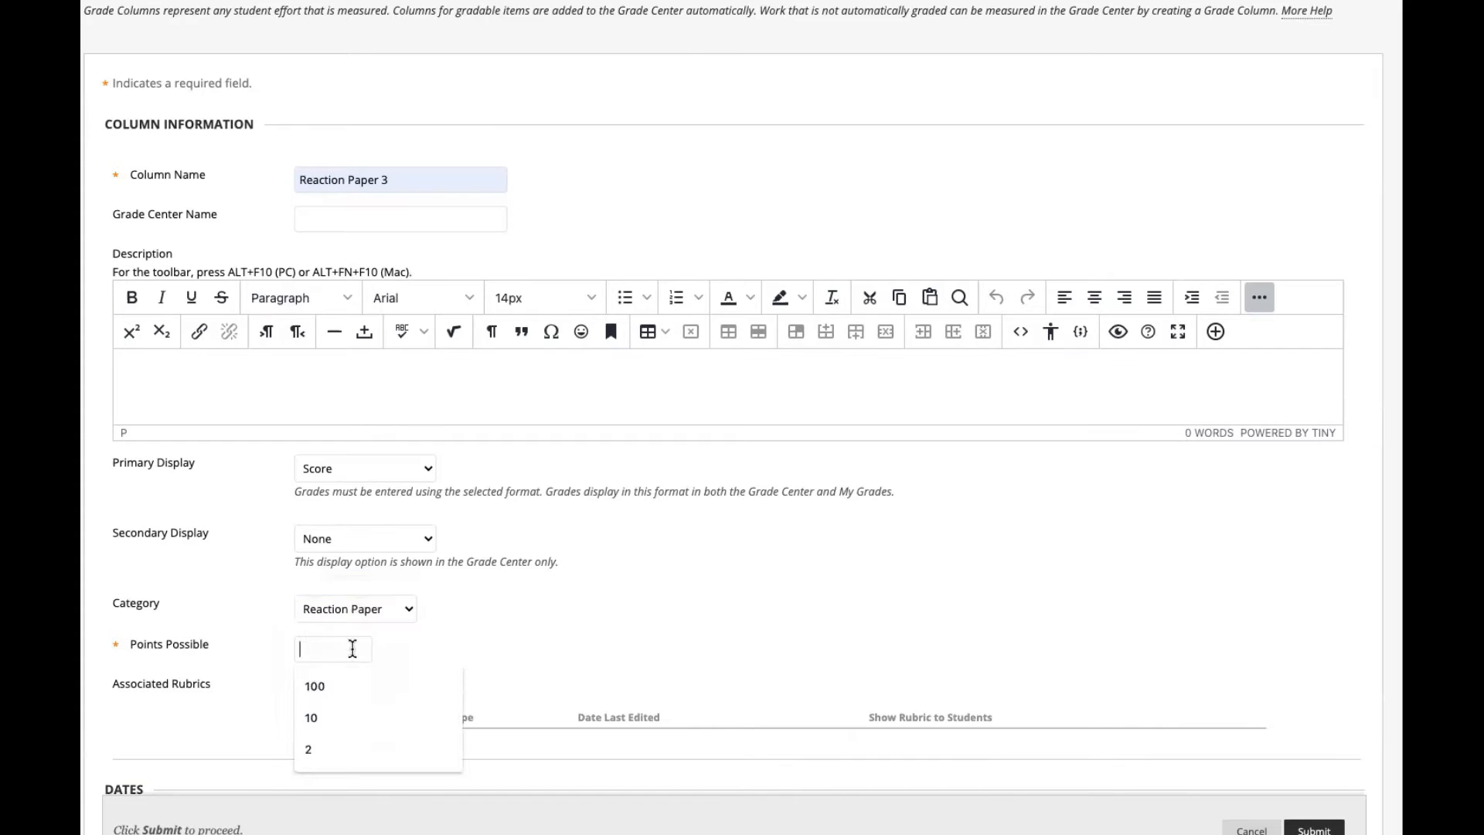
left_click(340, 686)
left_click(1306, 829)
Create a grade column named Reaction Paper 4 in the Reaction Paper category with 100 points possible
left_click(131, 100)
left_click(325, 181)
type("R")
left_click(348, 307)
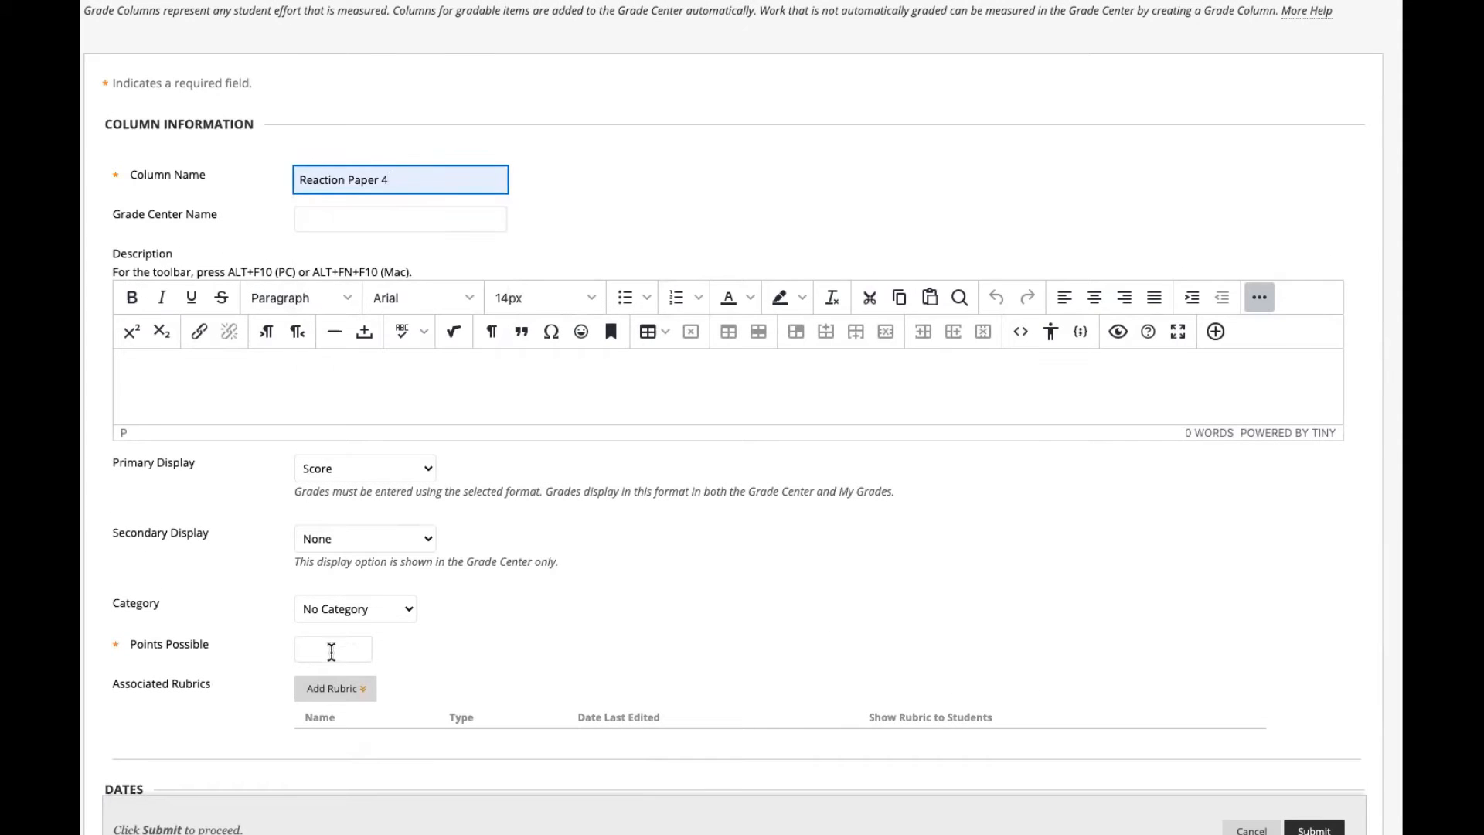
left_click(352, 606)
left_click(348, 647)
left_click(340, 650)
left_click(340, 687)
left_click(1307, 829)
Create a grade column named Reaction Paper 5 in the Reaction Paper category with 100 points possible
left_click(133, 102)
left_click(324, 179)
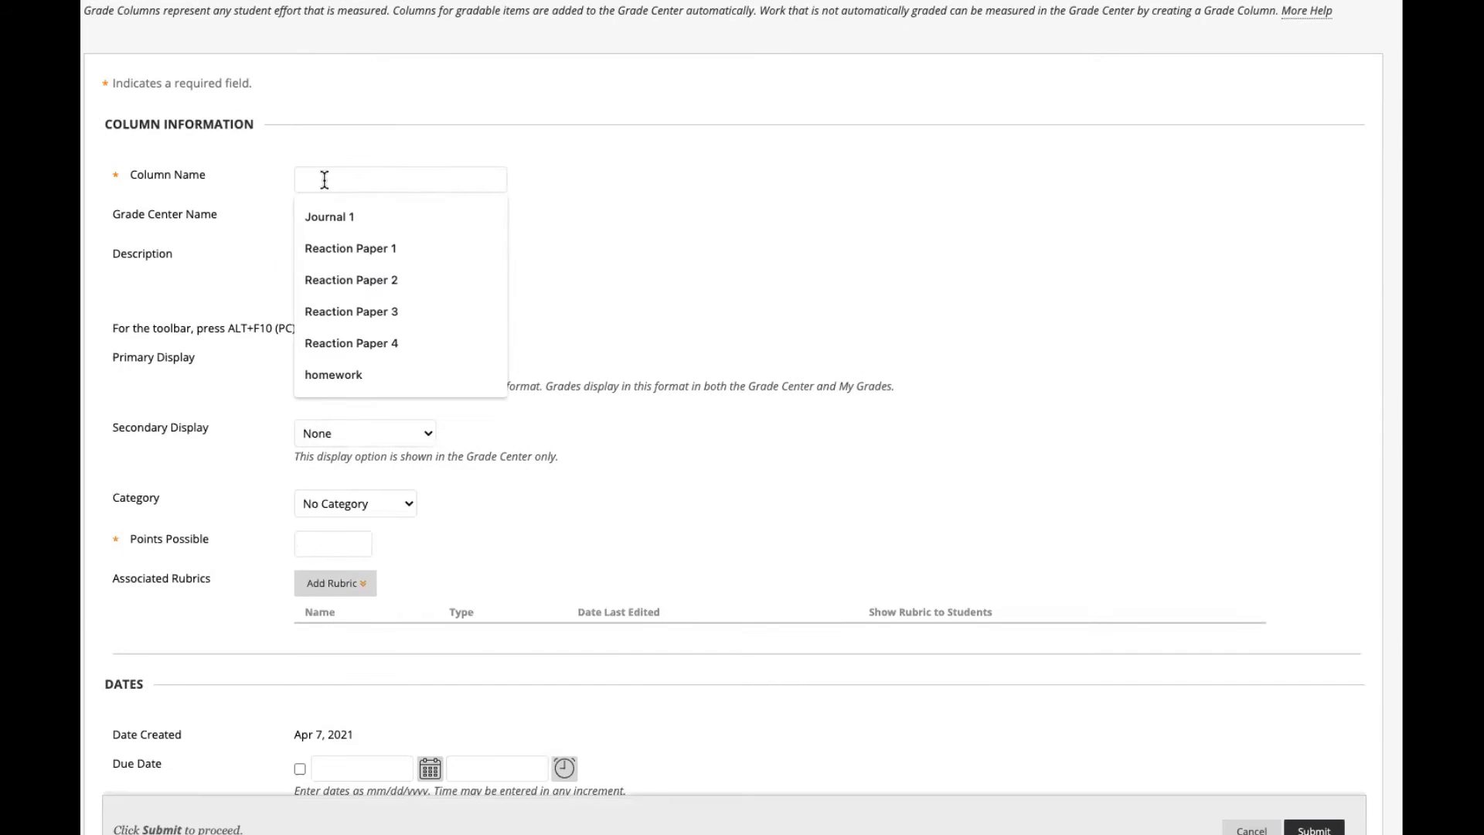
scroll(386, 340, "down", 1)
left_click(348, 341)
left_click(336, 606)
left_click(348, 644)
left_click(333, 649)
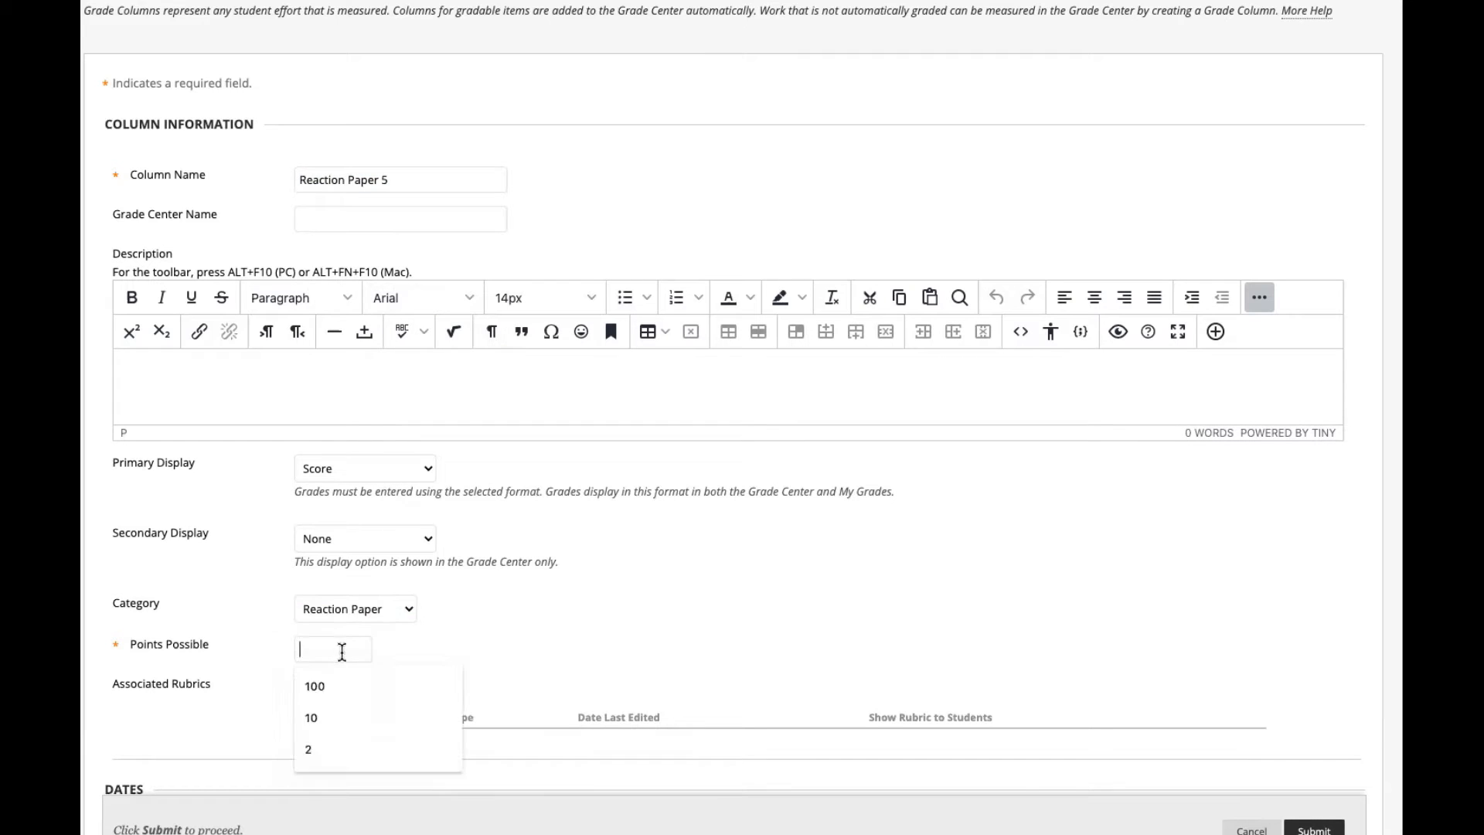
left_click(341, 686)
left_click(1314, 830)
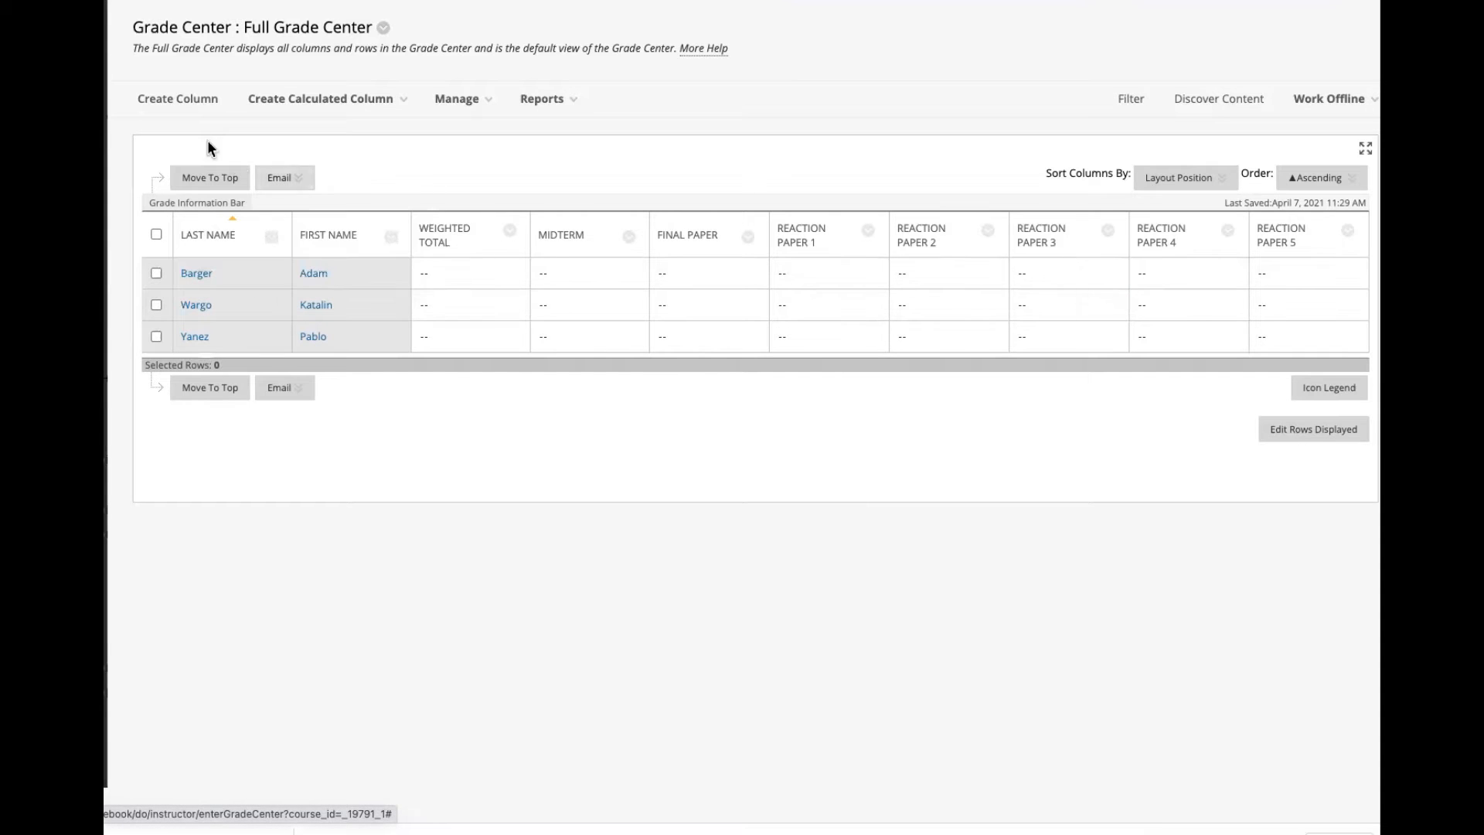
Create a grade column named Peer Assessment 1 in the Peer Assessments category with 100 points possible
left_click(189, 104)
left_click(423, 175)
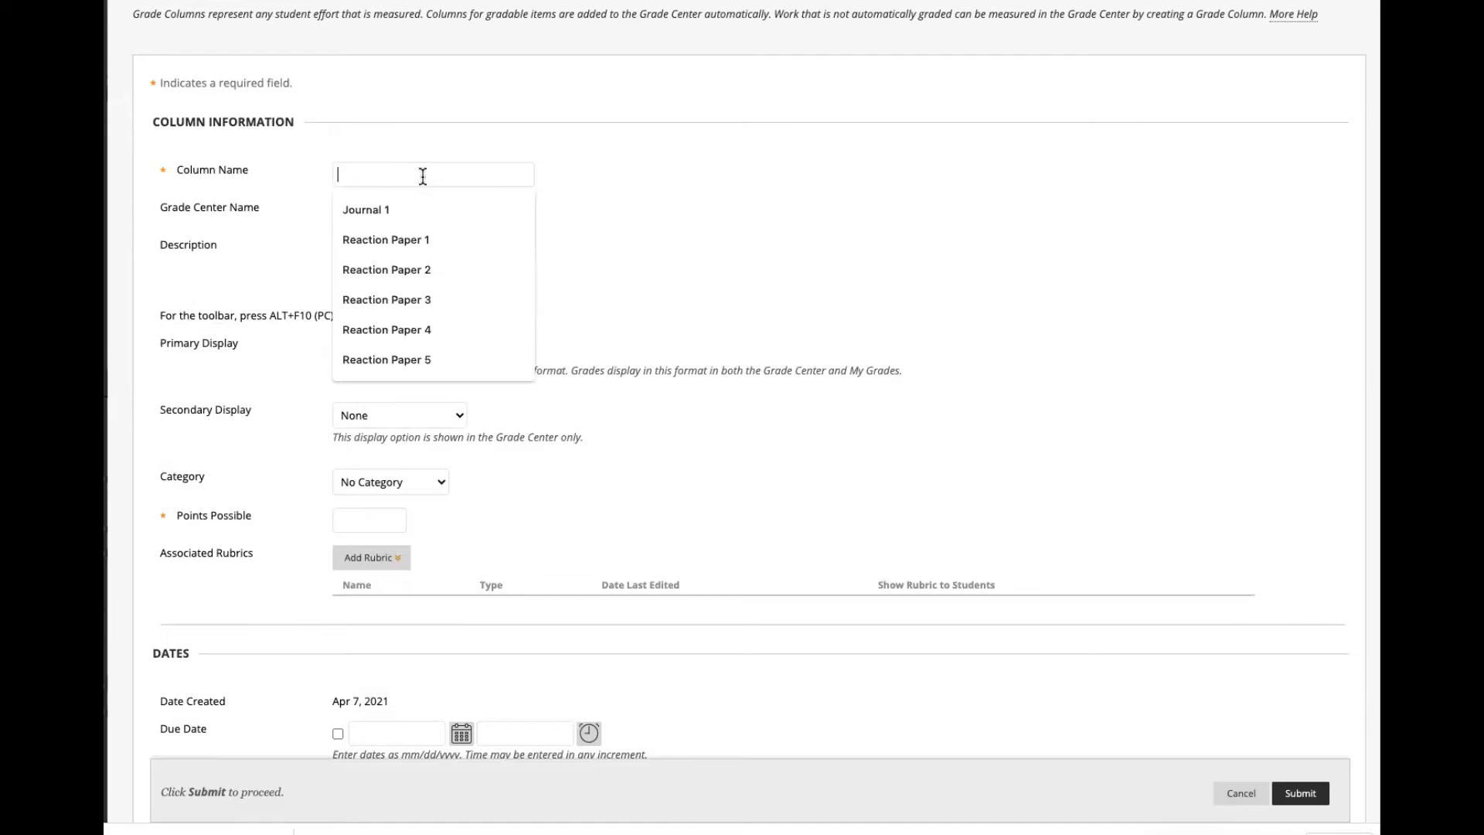
type("Peer Assessment 2")
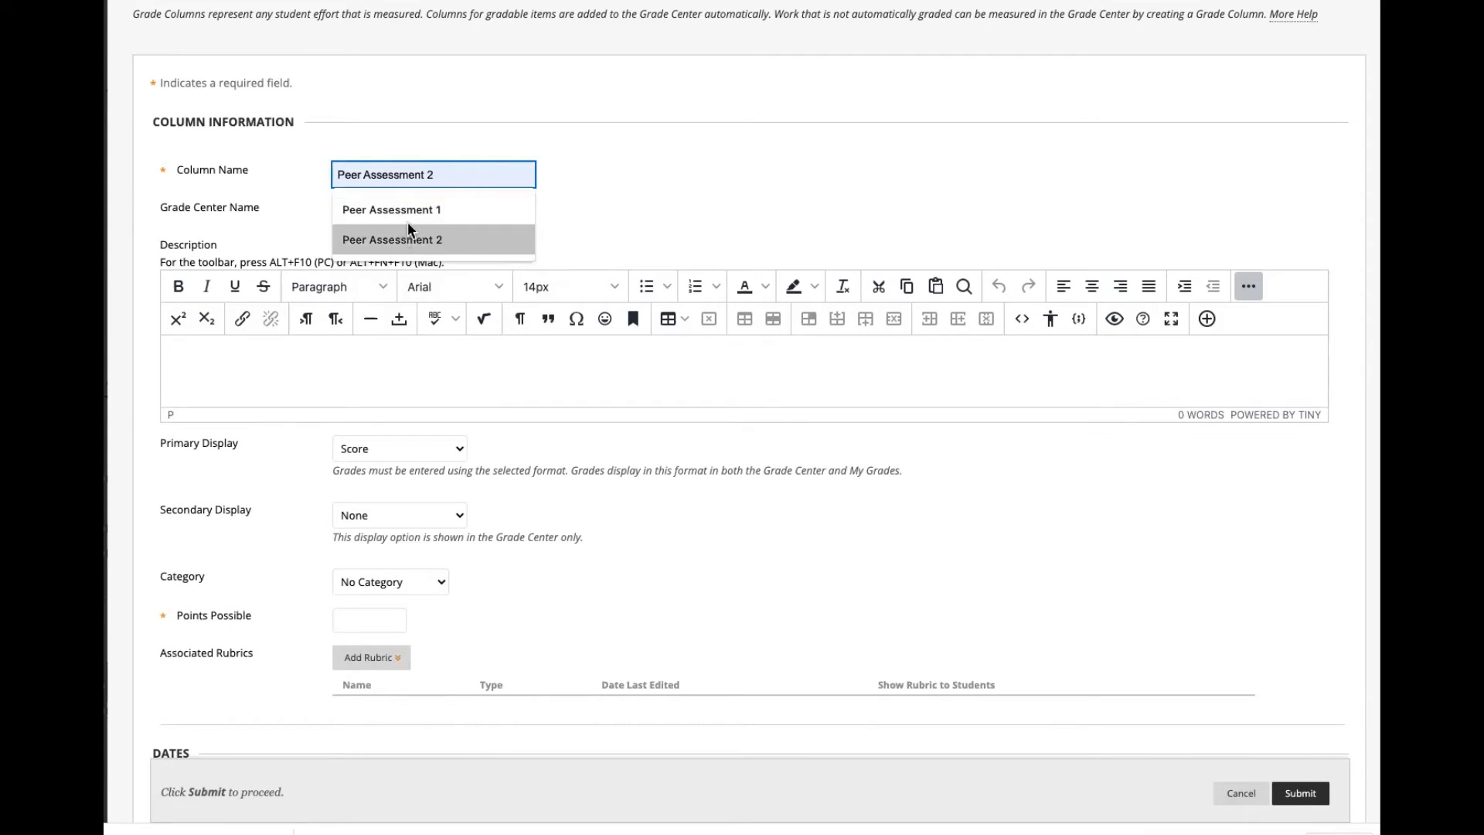
left_click(410, 210)
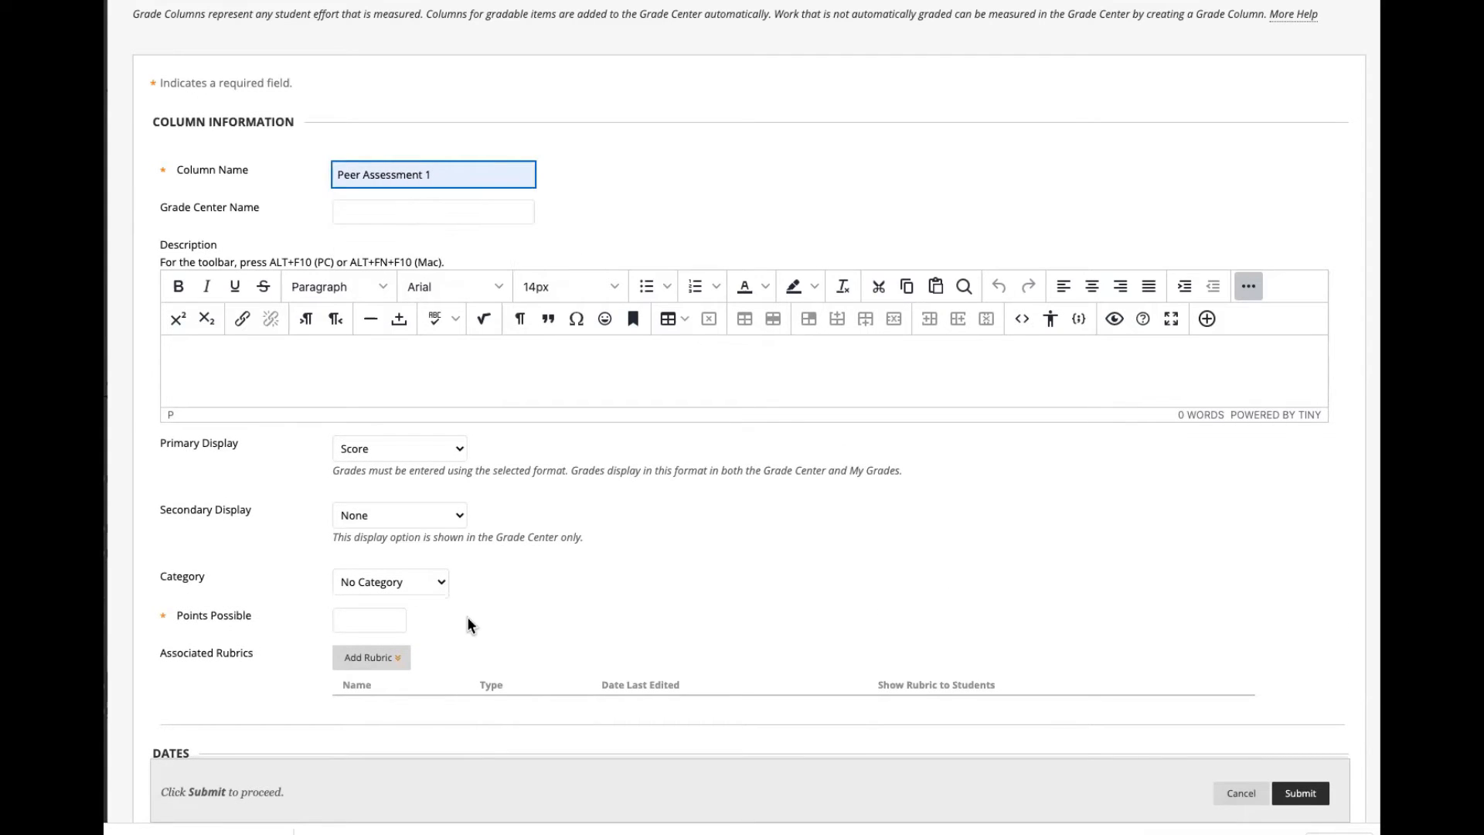
left_click(384, 619)
type("100")
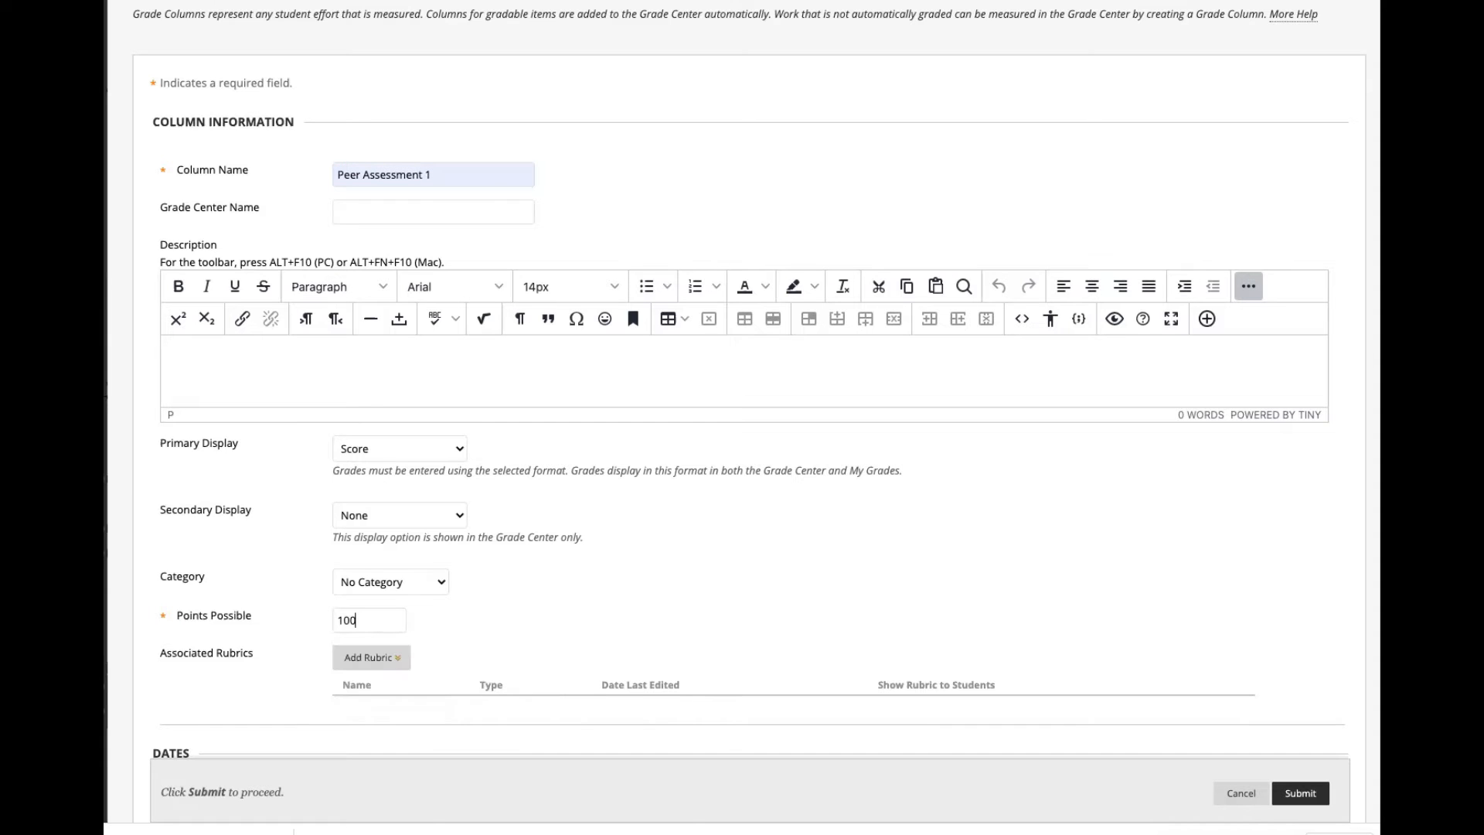
left_click(427, 585)
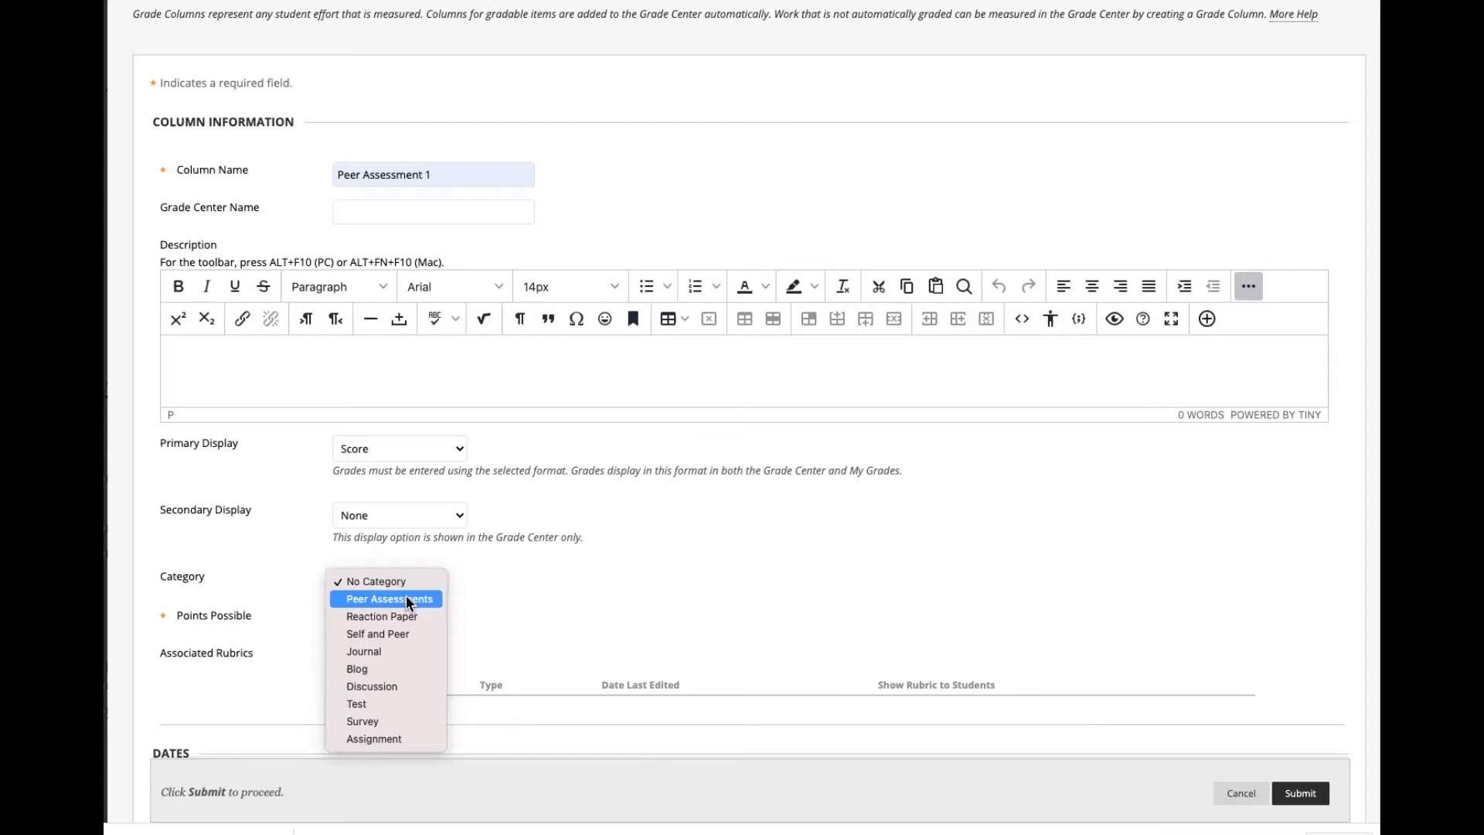
left_click(408, 600)
left_click(1301, 794)
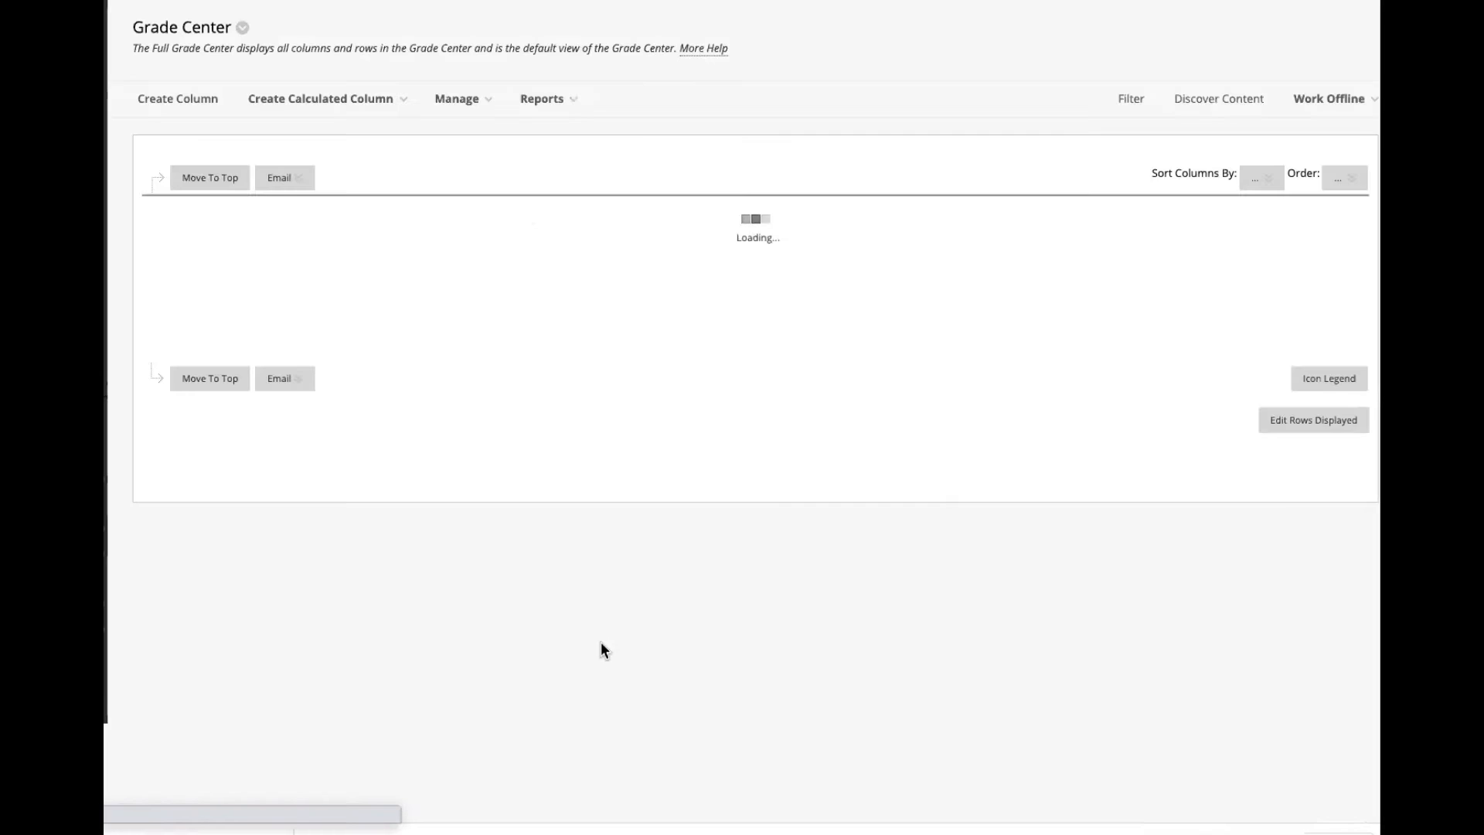
Create a grade column named Peer Assessment 2 in the Peer Assessments category with 100 points possible
left_click(193, 99)
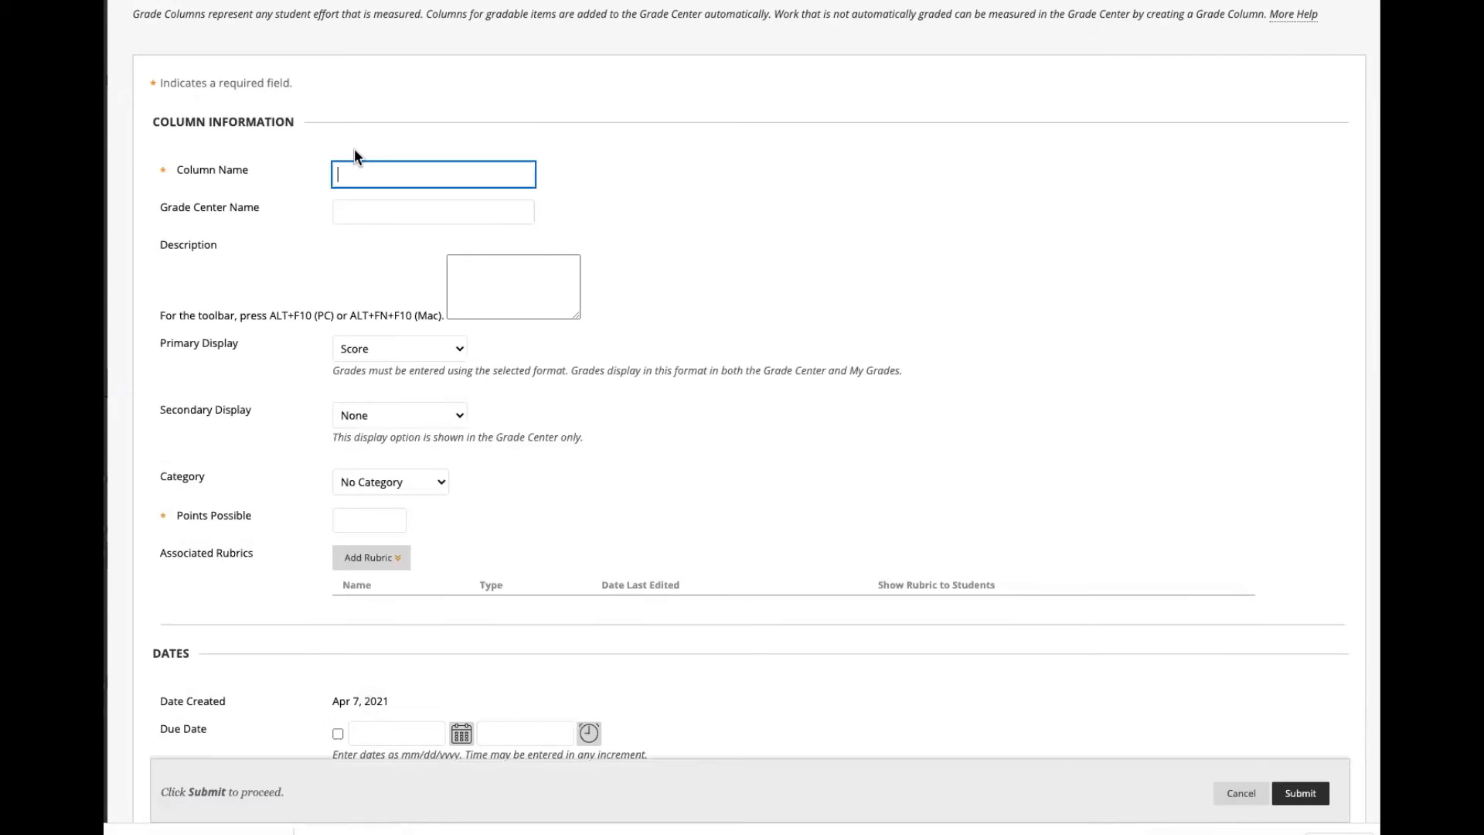
left_click(364, 177)
type("P")
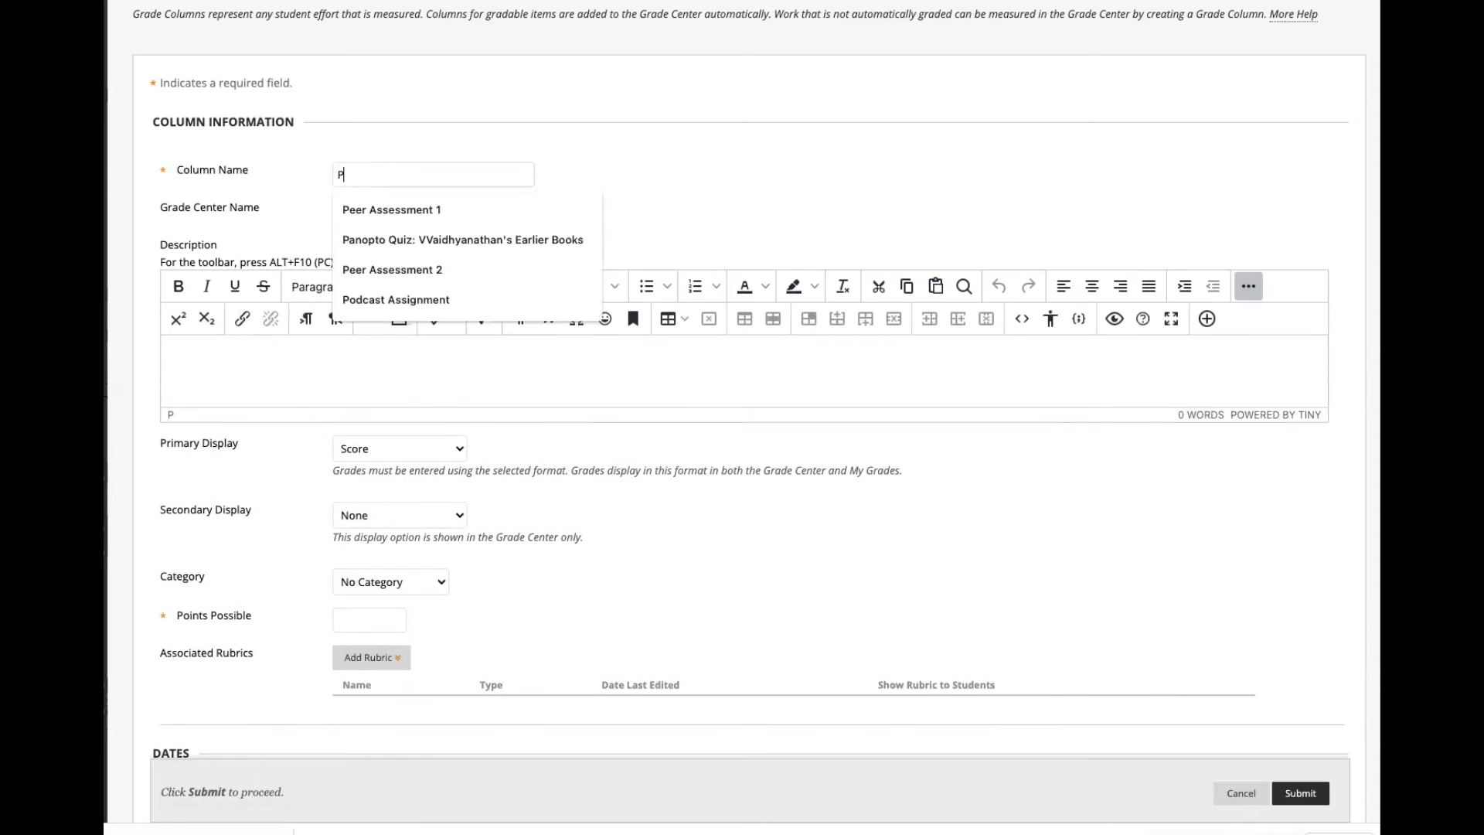
type("eer Assessment 2")
left_click(387, 232)
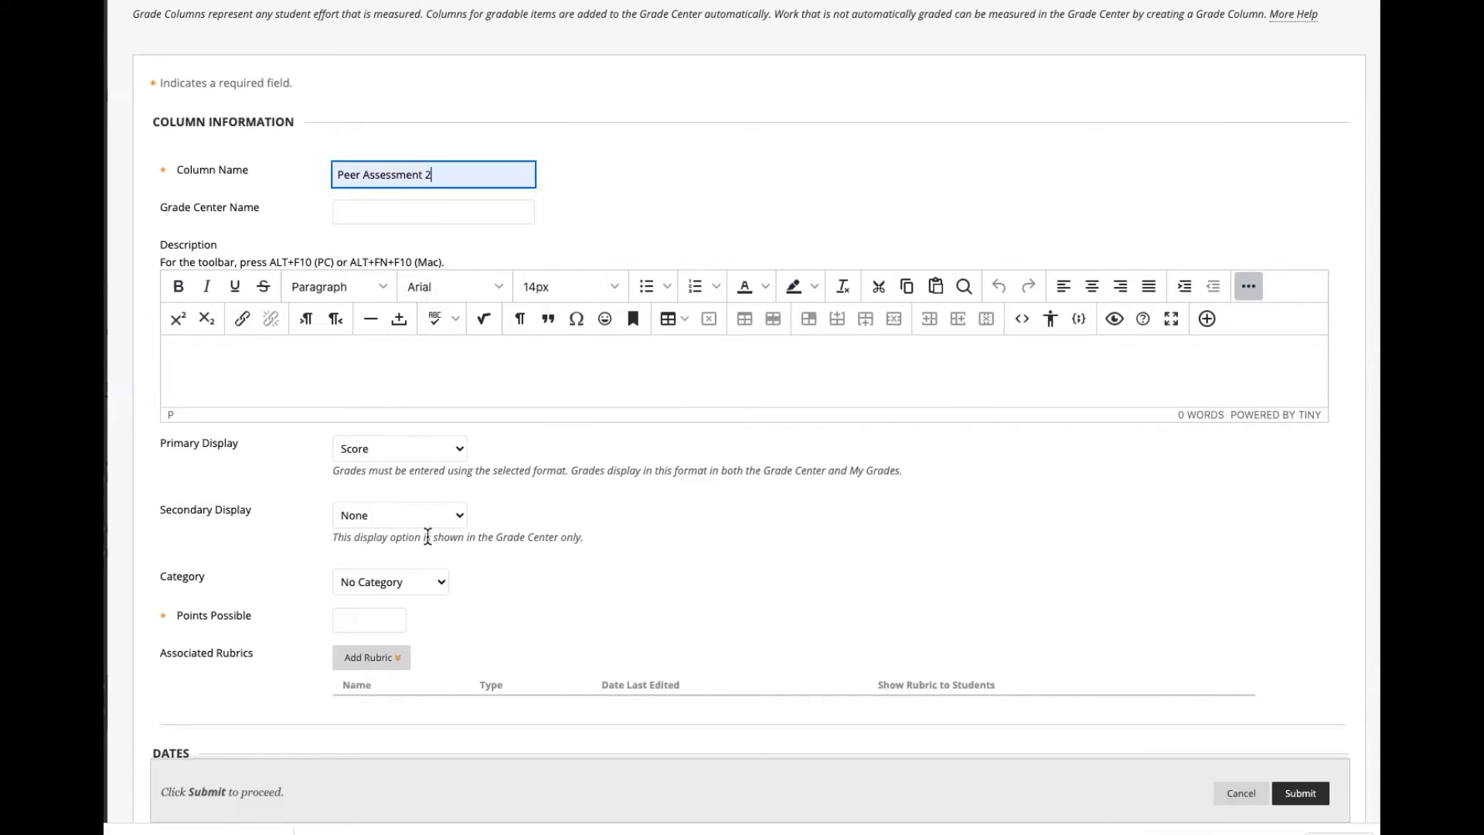
left_click(399, 580)
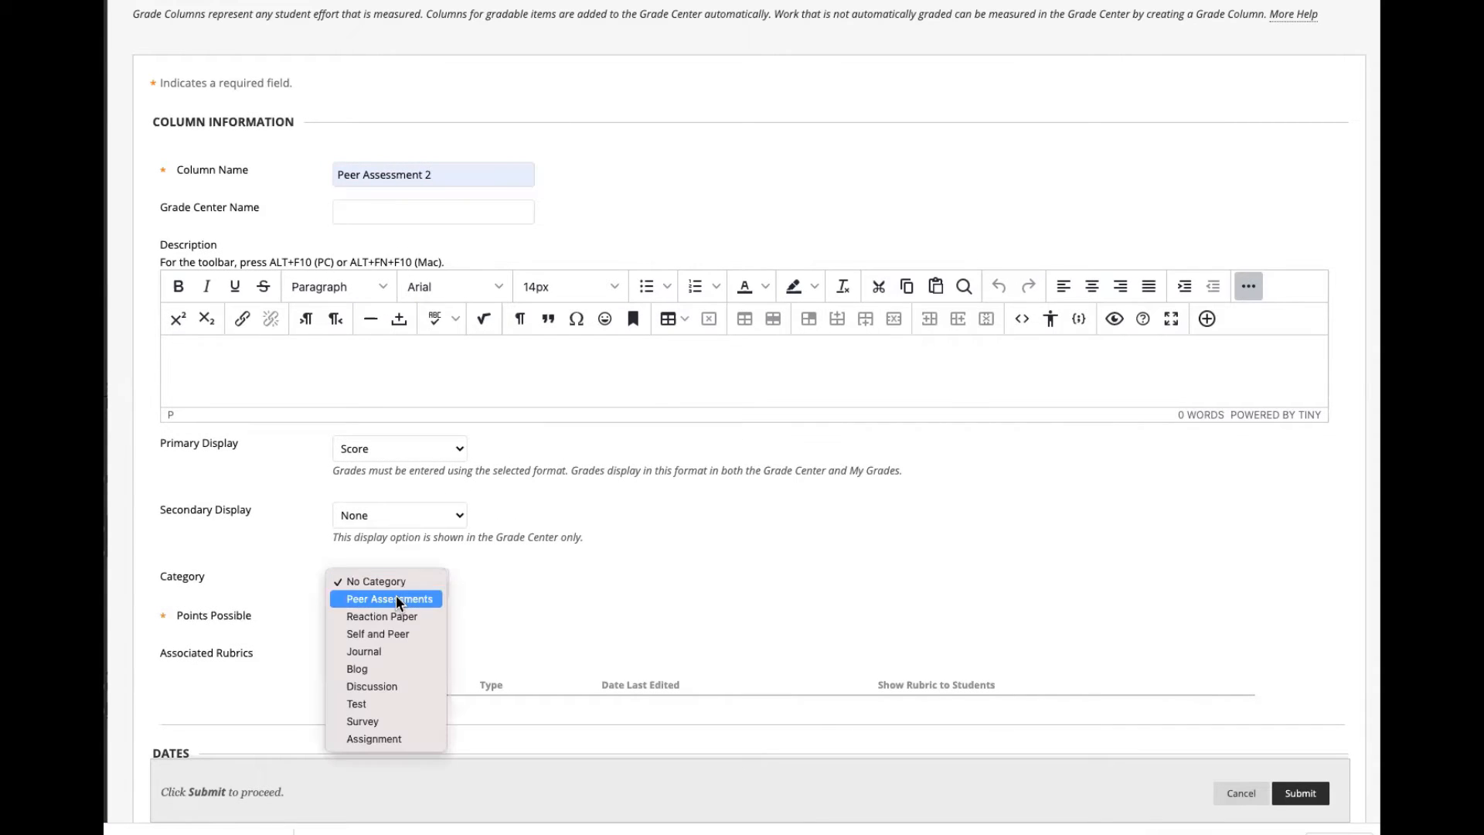
left_click(391, 600)
left_click(378, 618)
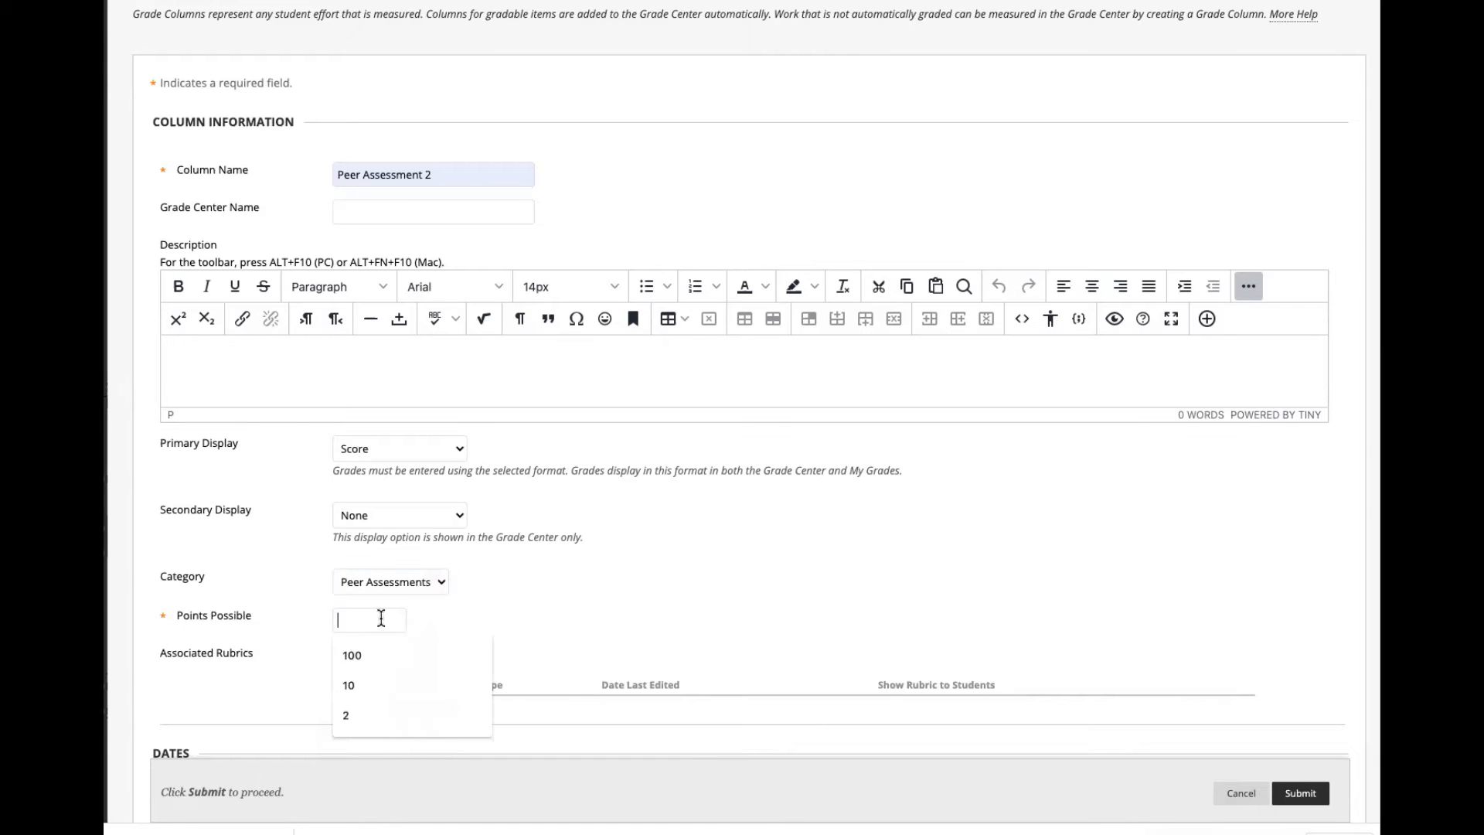
left_click(367, 654)
left_click(1302, 789)
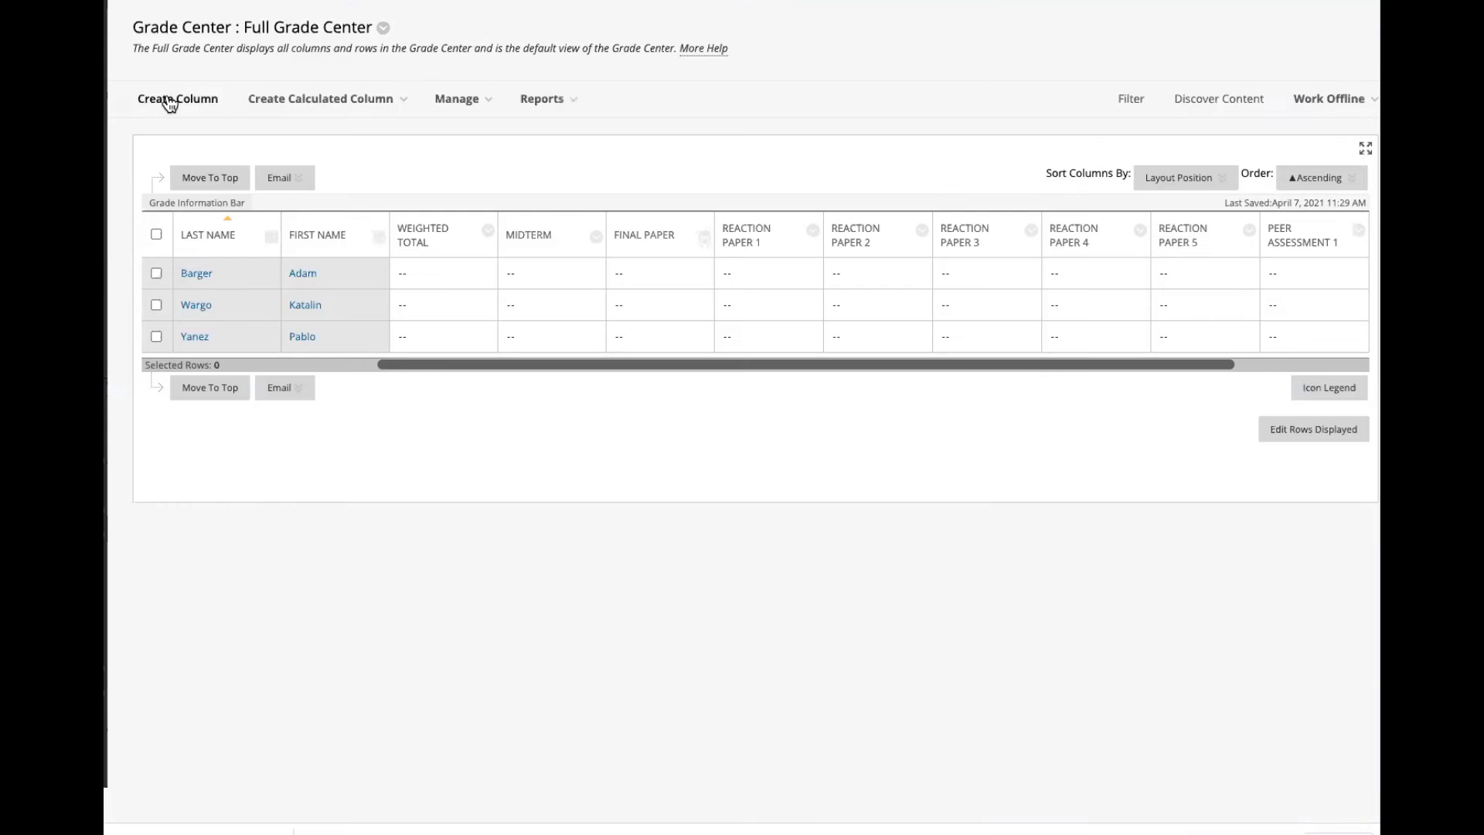
Create a grade column named Class Participation with no category and 100 points possible
left_click(170, 101)
left_click(371, 176)
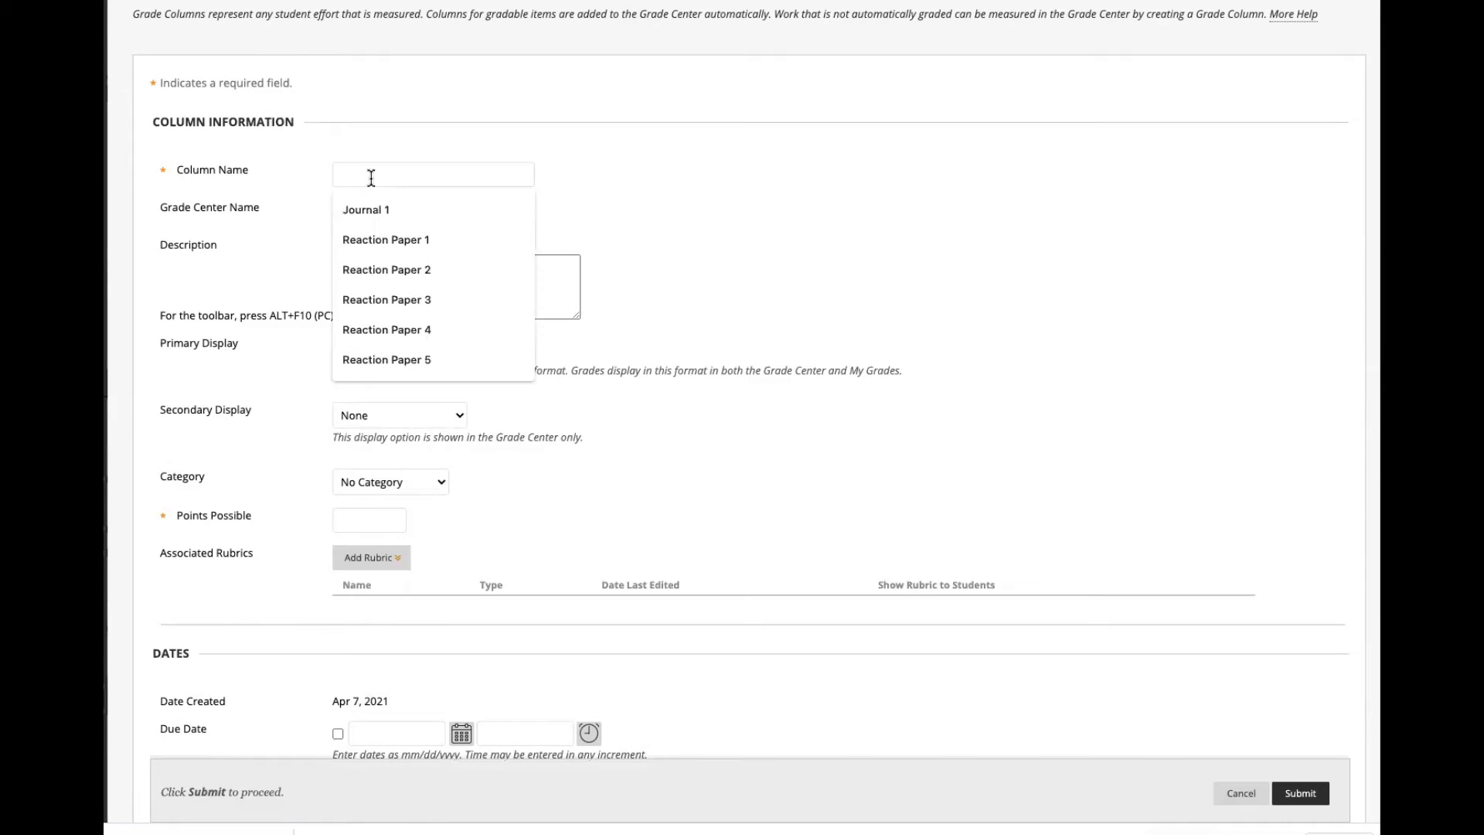
type("Class Participation")
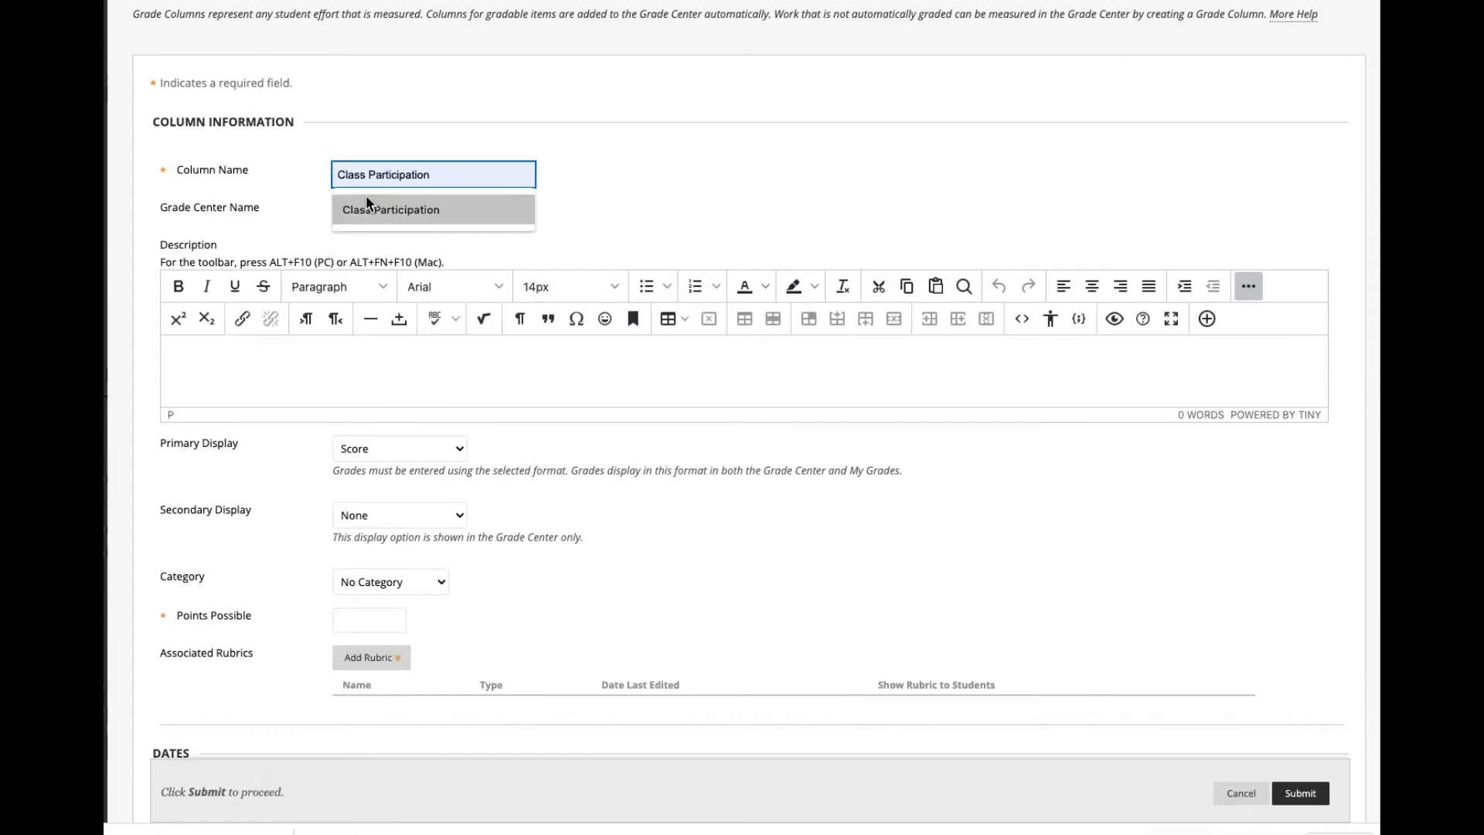
left_click(368, 203)
left_click(363, 622)
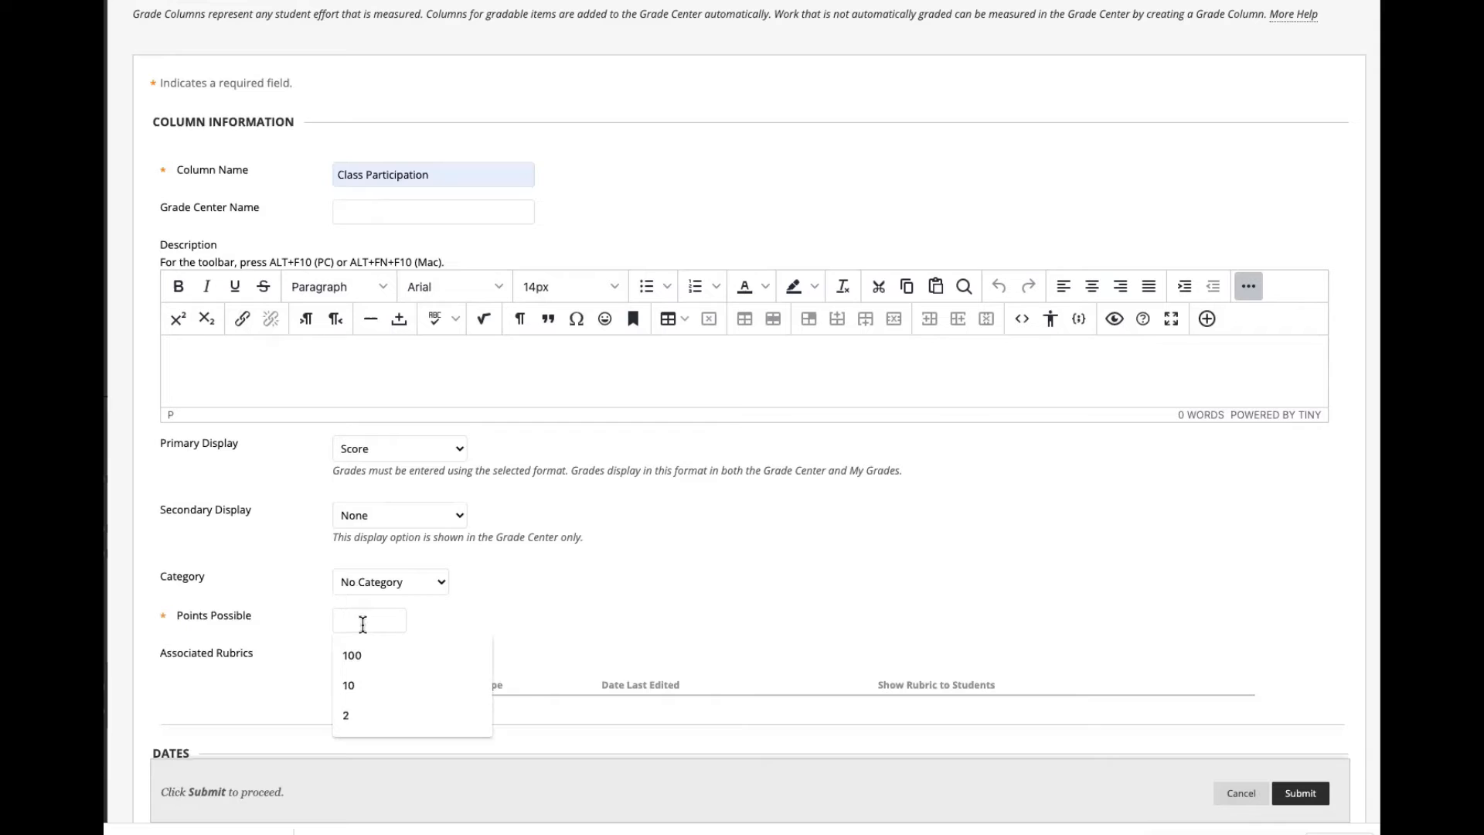
type("100")
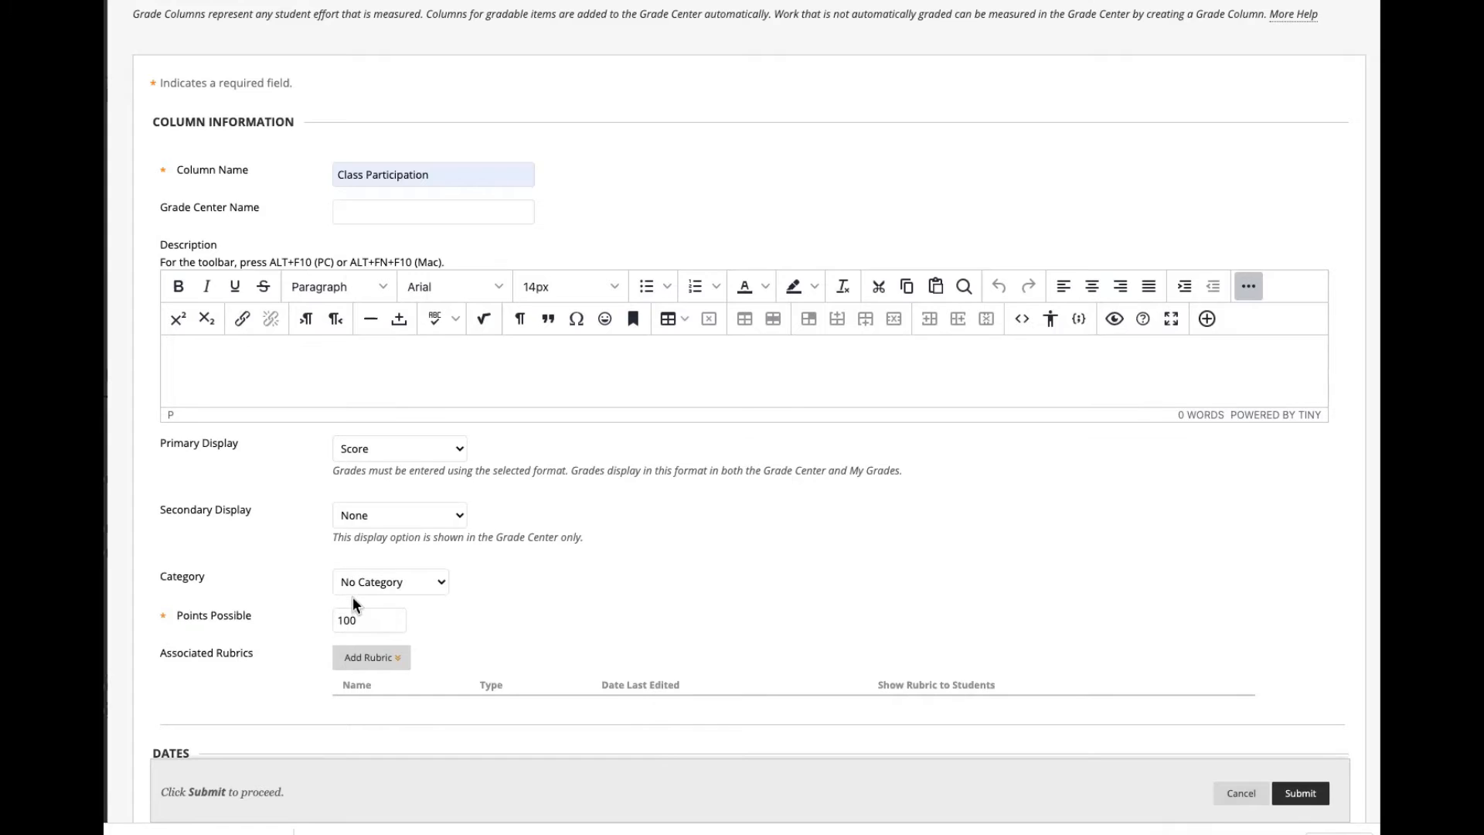
left_click(1301, 793)
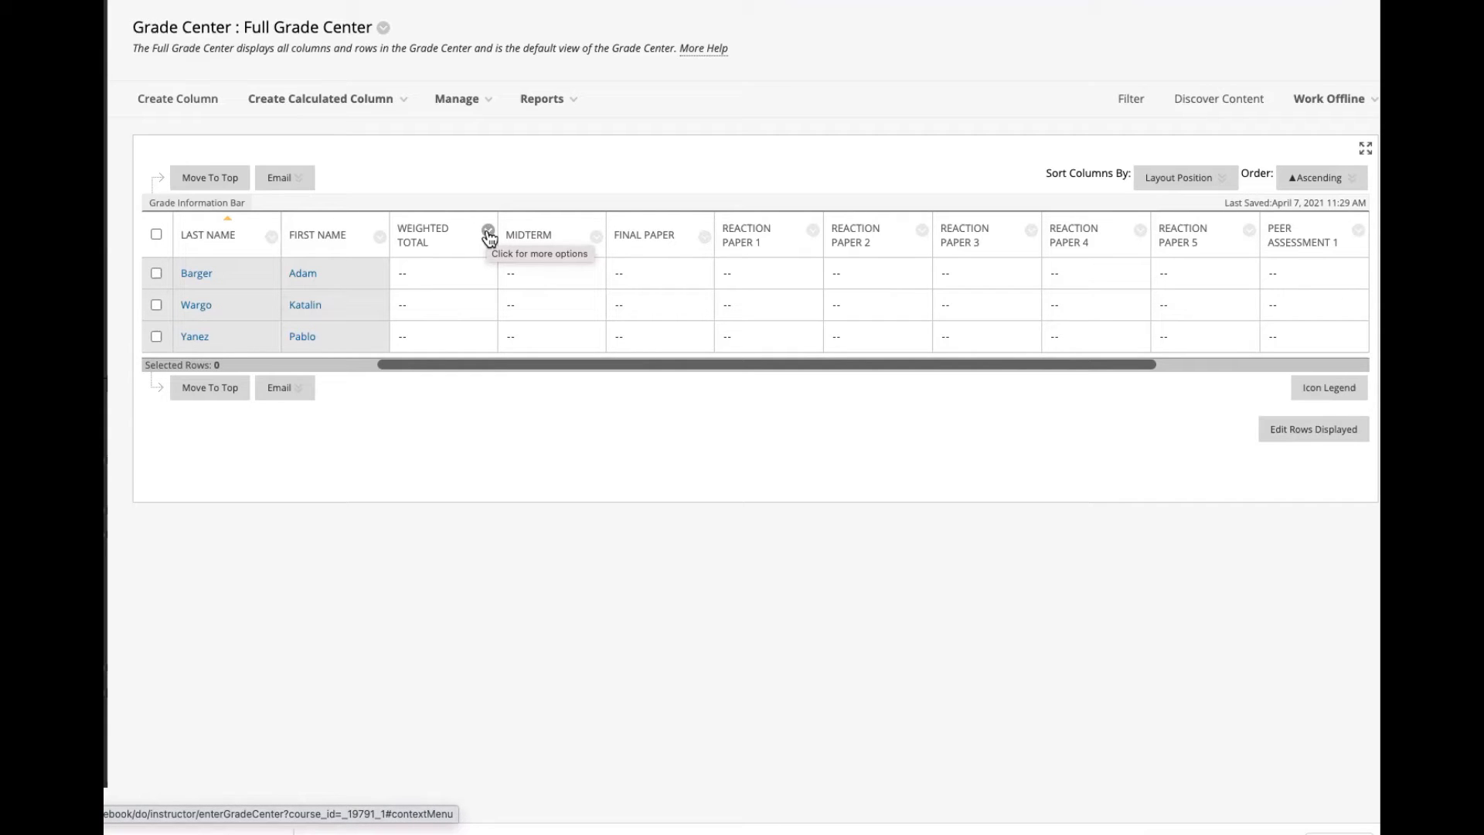
Open the Weighted Total column's information for editing and go to its column selection settings
left_click(401, 101)
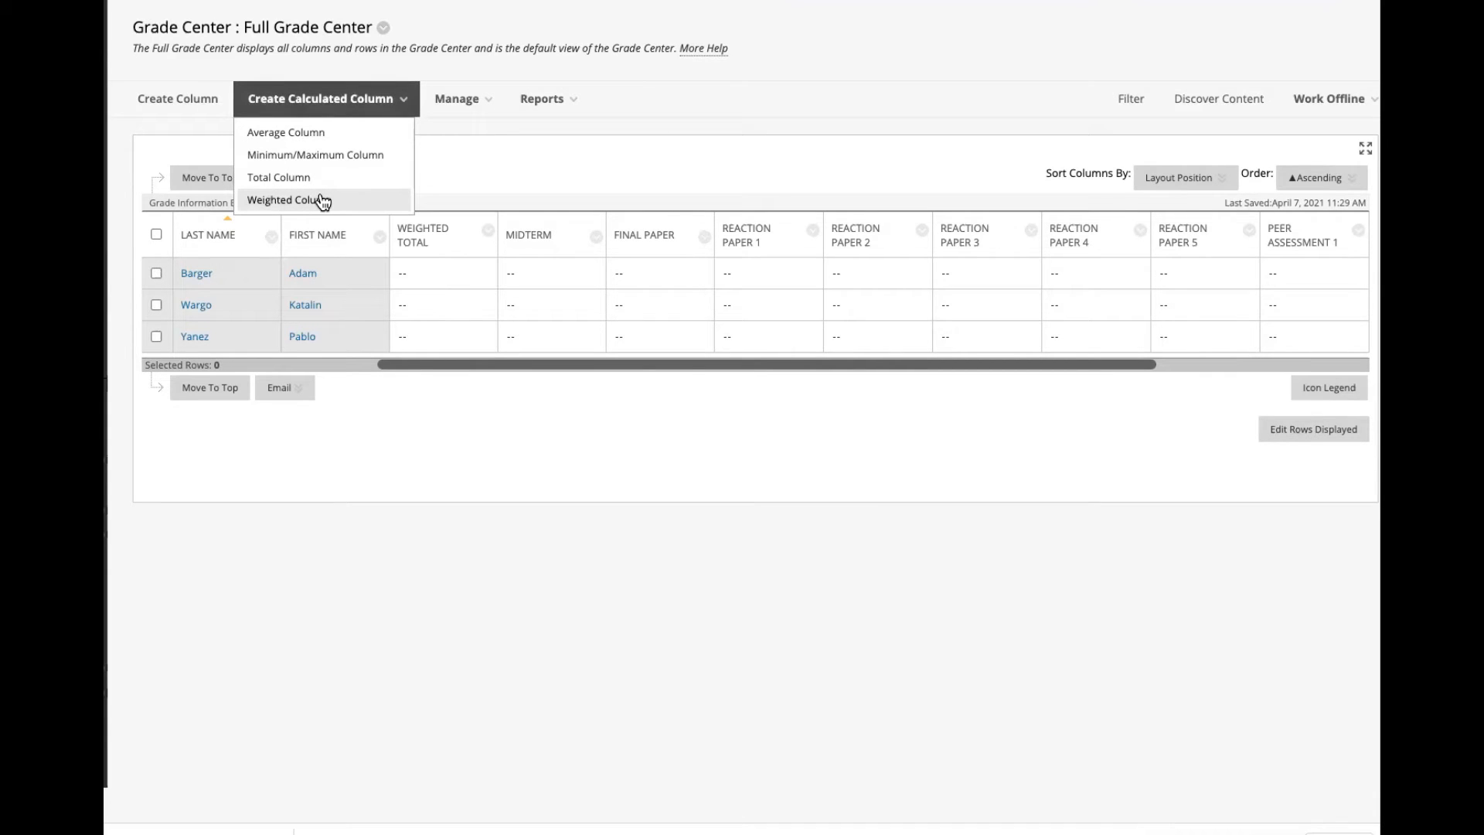
left_click(488, 231)
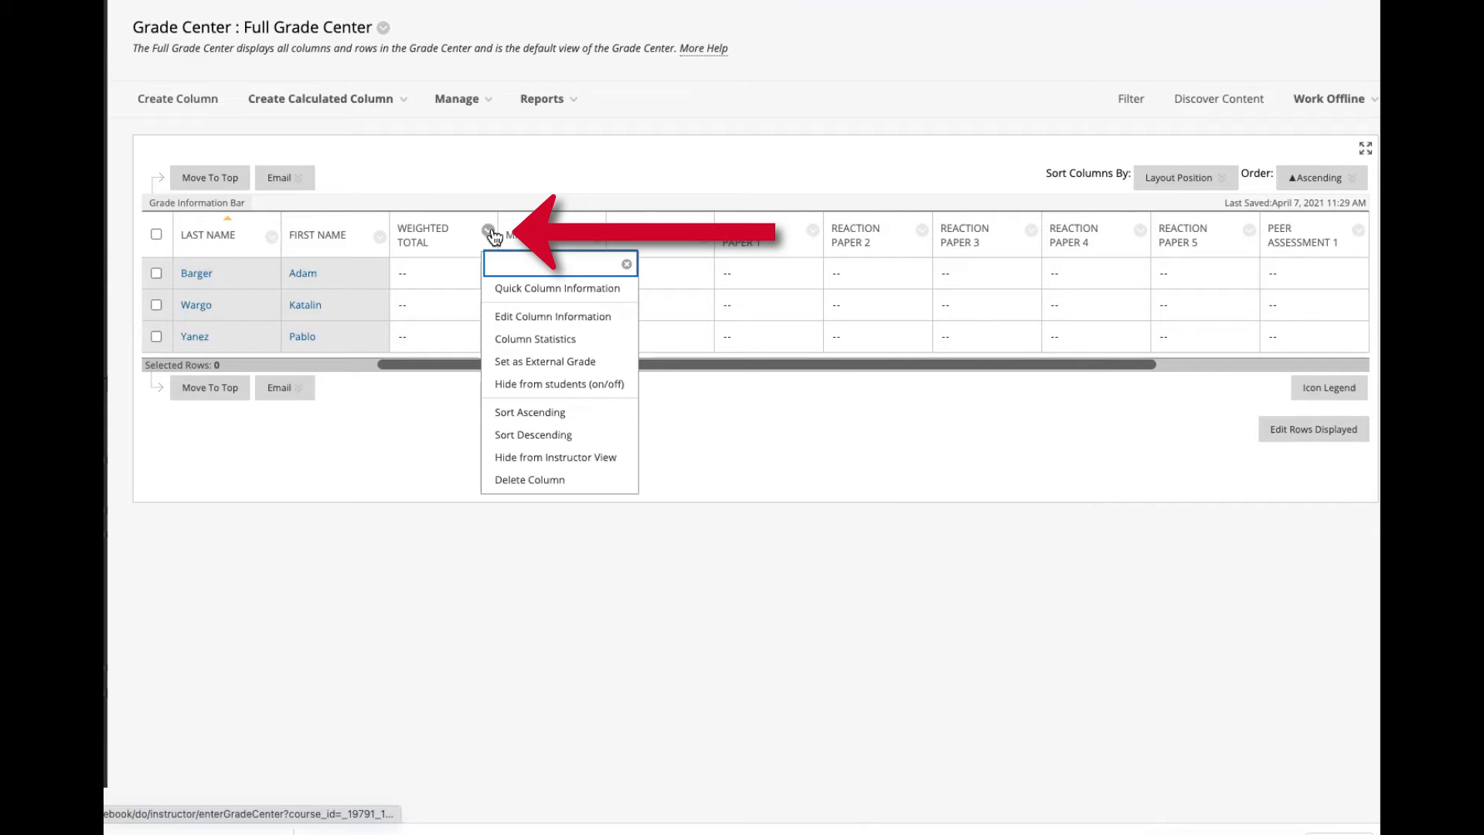
left_click(545, 318)
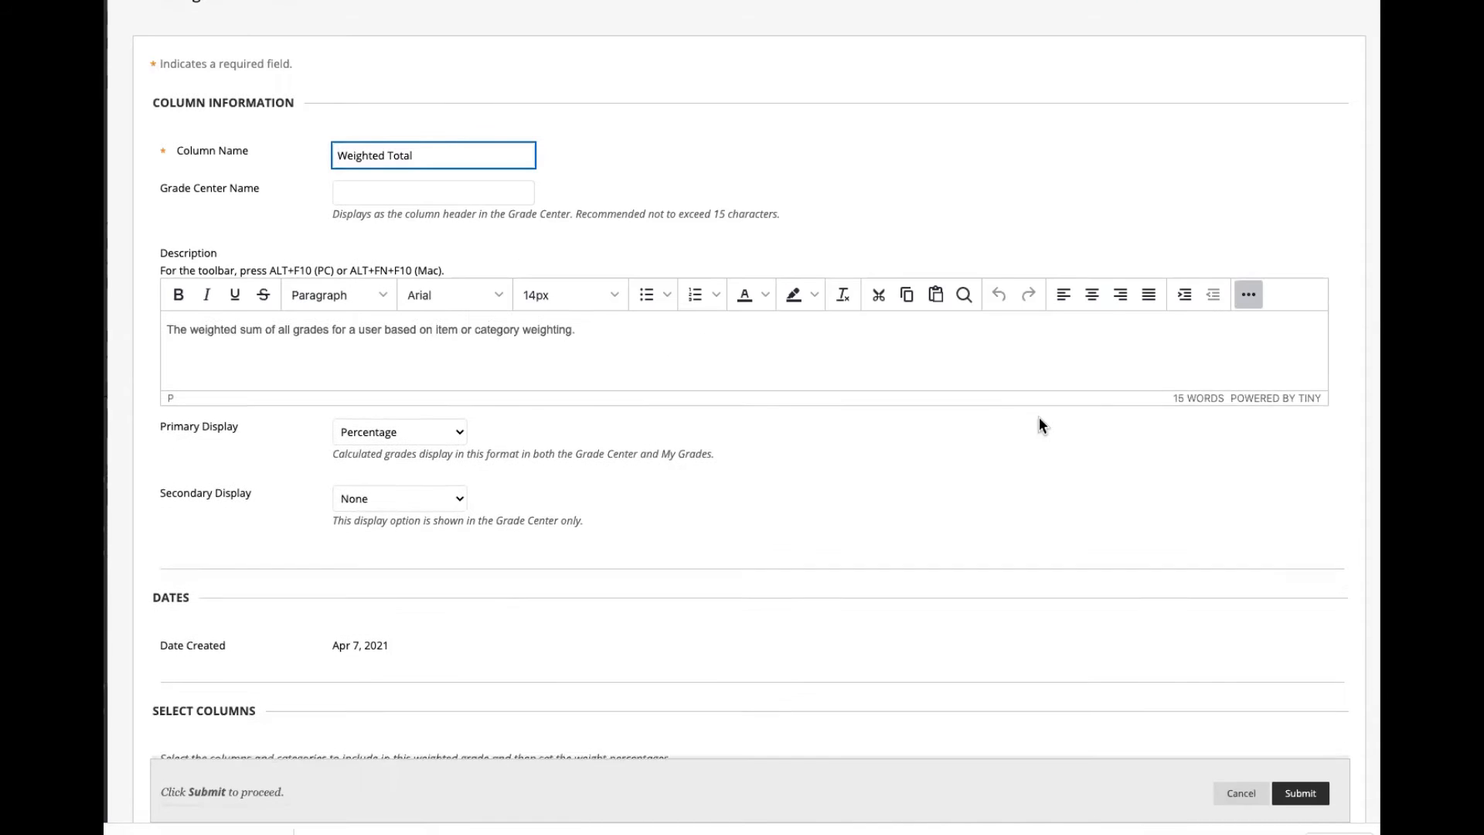
scroll(1088, 549, "down", 5)
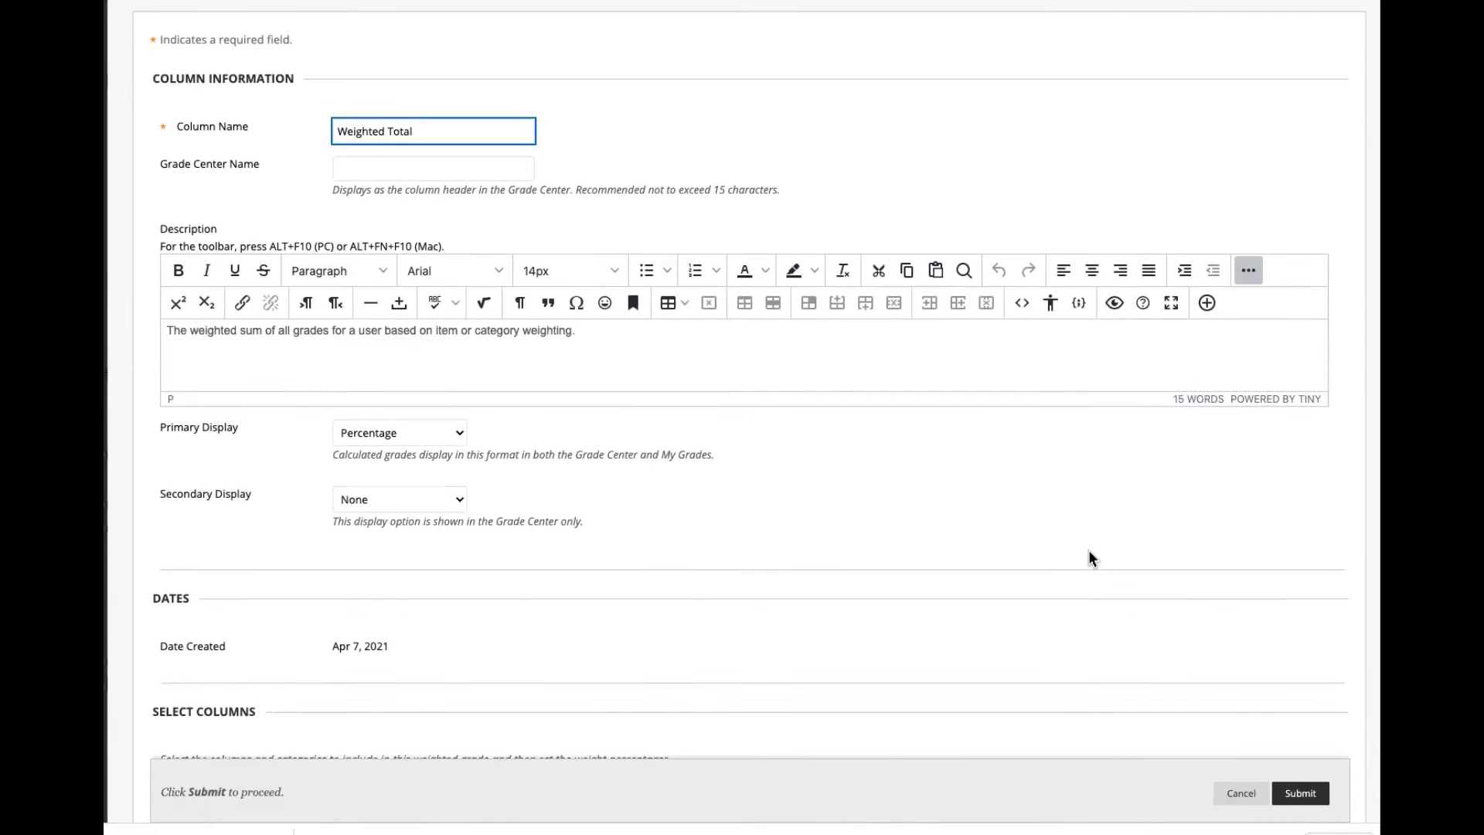
scroll(1089, 559, "down", 1)
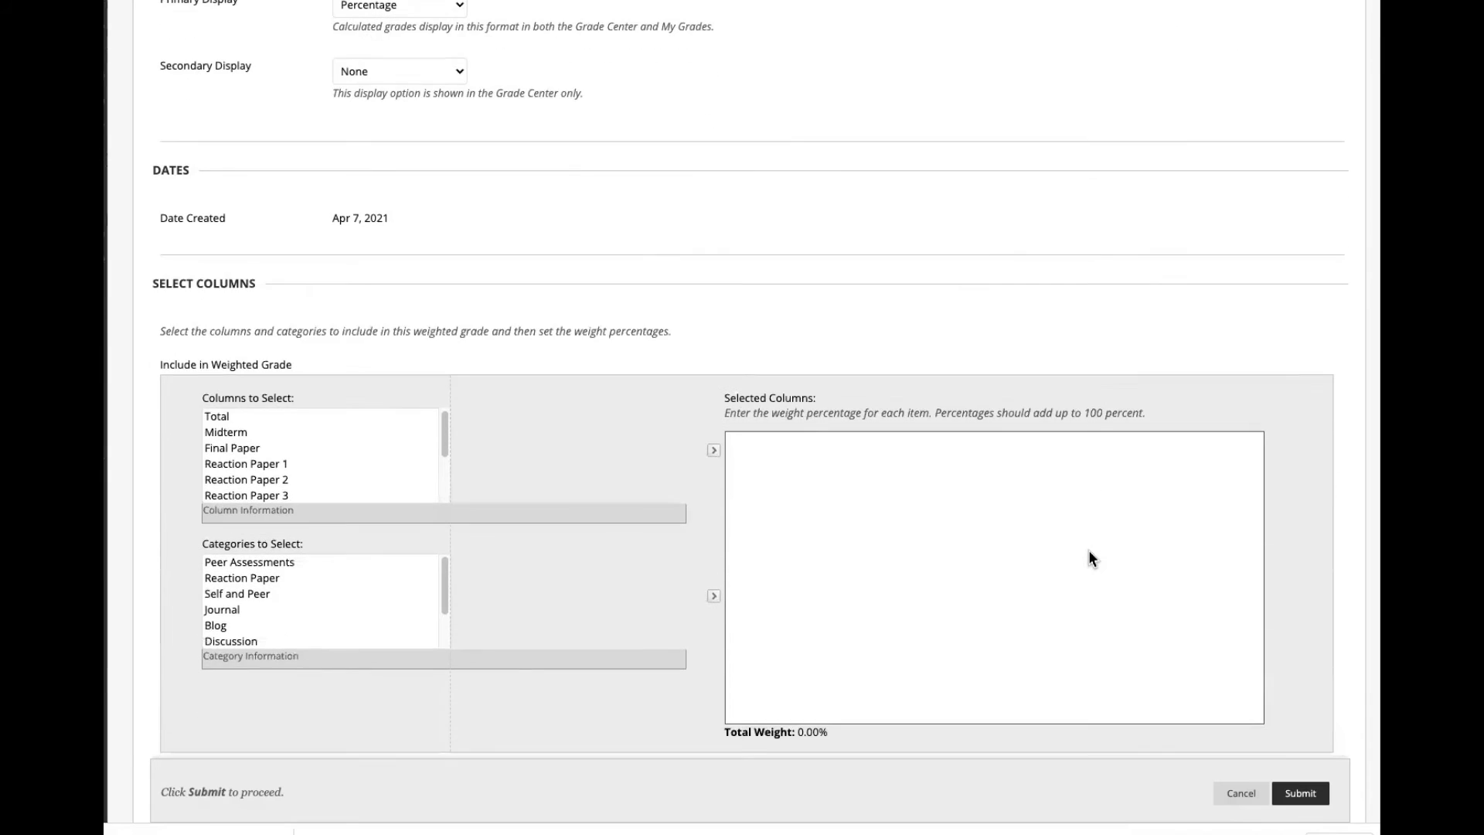
left_click_drag(255, 285, 133, 280)
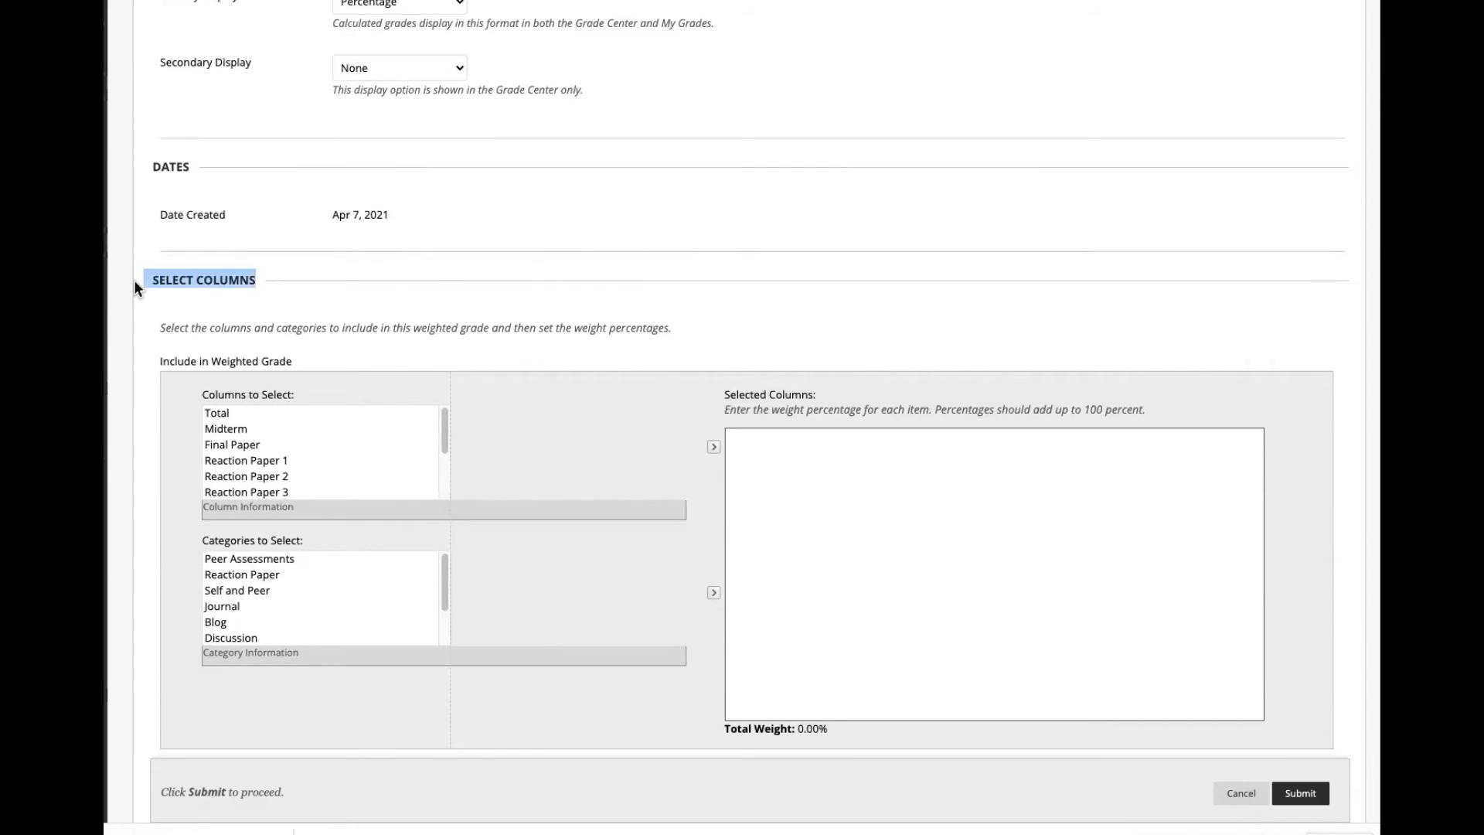
left_click(472, 304)
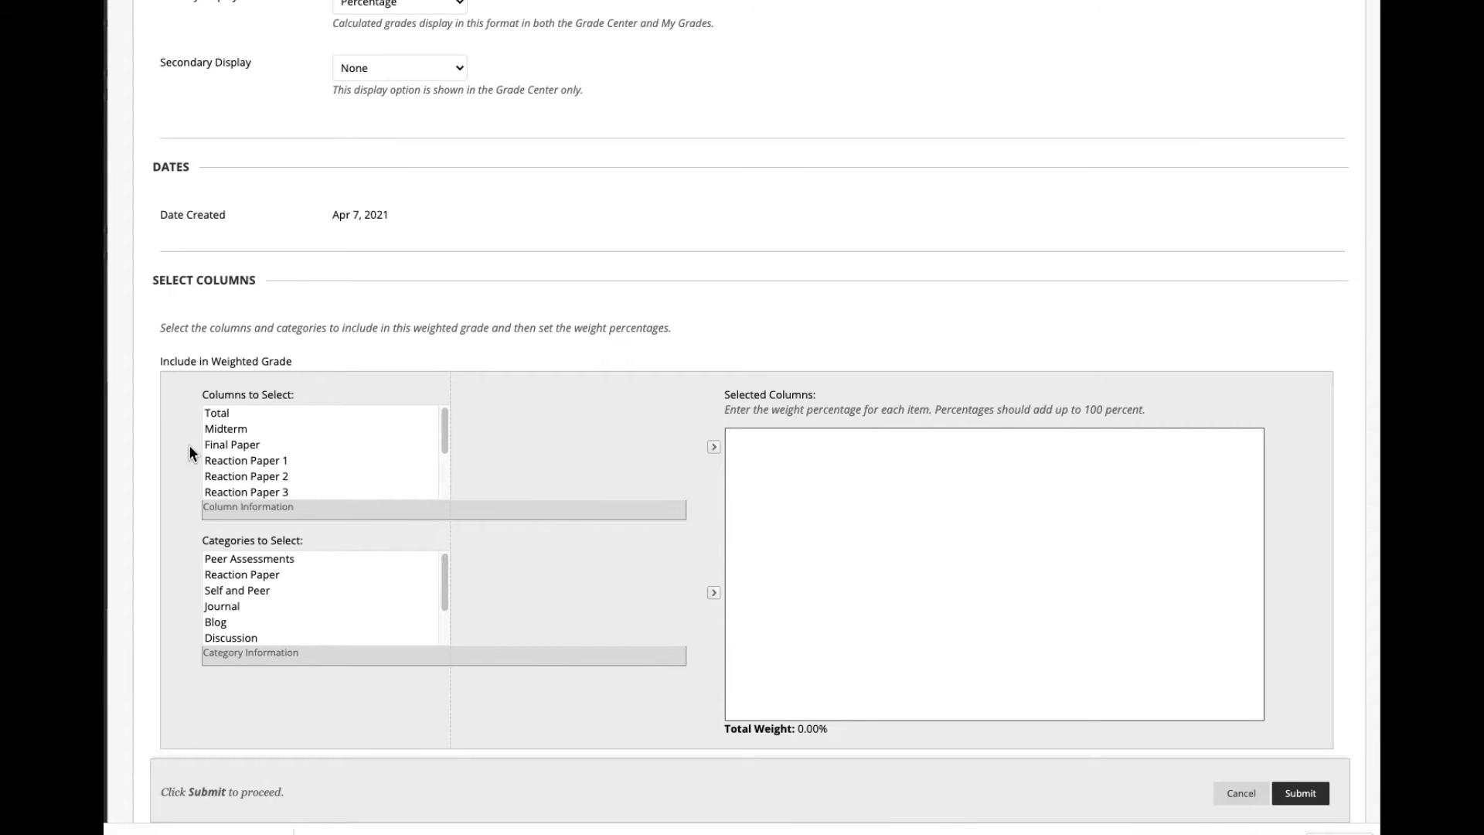
Include the Midterm, Class Participation and Final Paper columns in the weighted grade
left_click(226, 425)
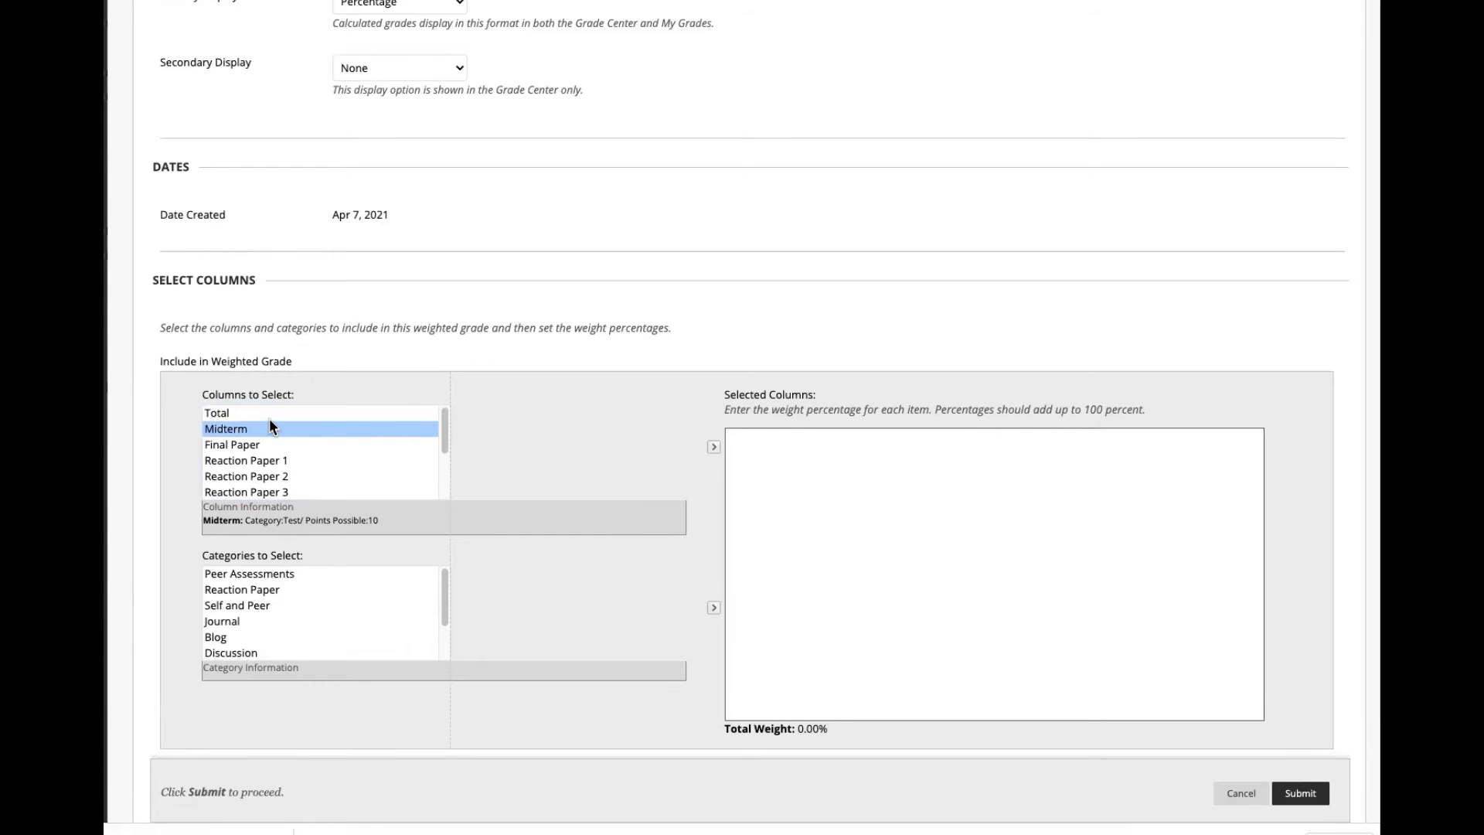
left_click(714, 448)
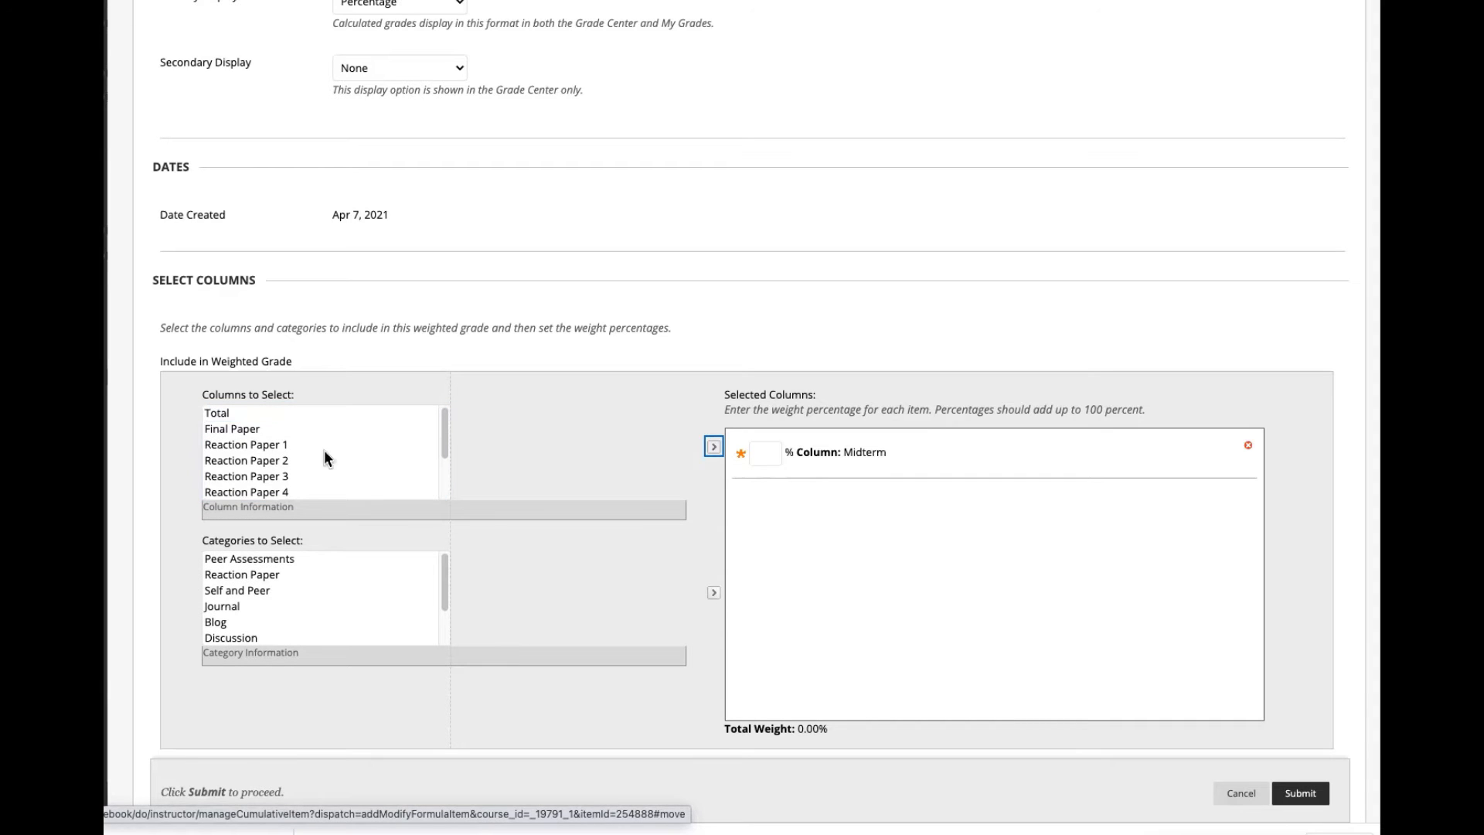
left_click(223, 428)
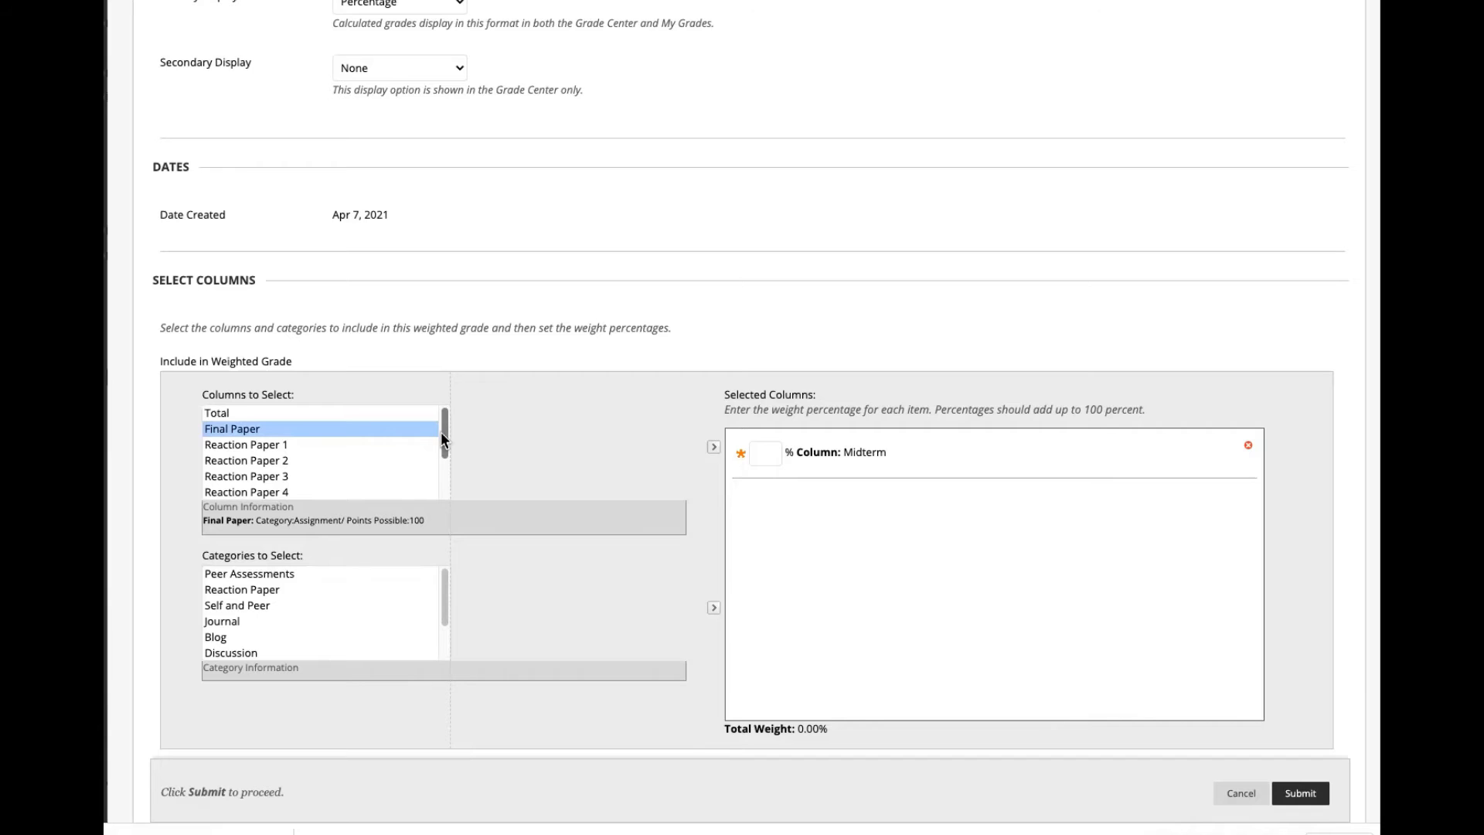
left_click_drag(443, 438, 441, 475)
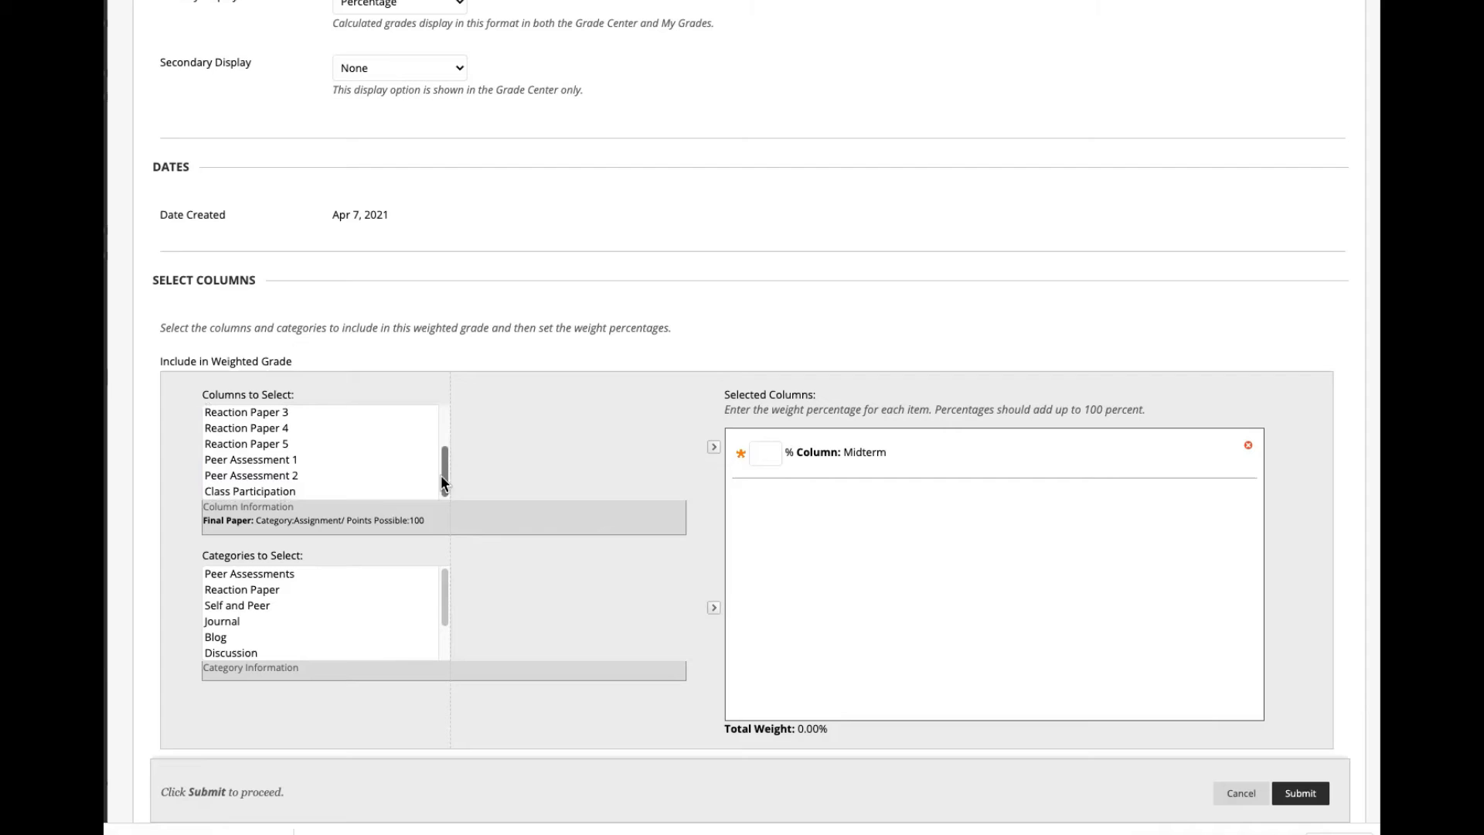
right_click(271, 487)
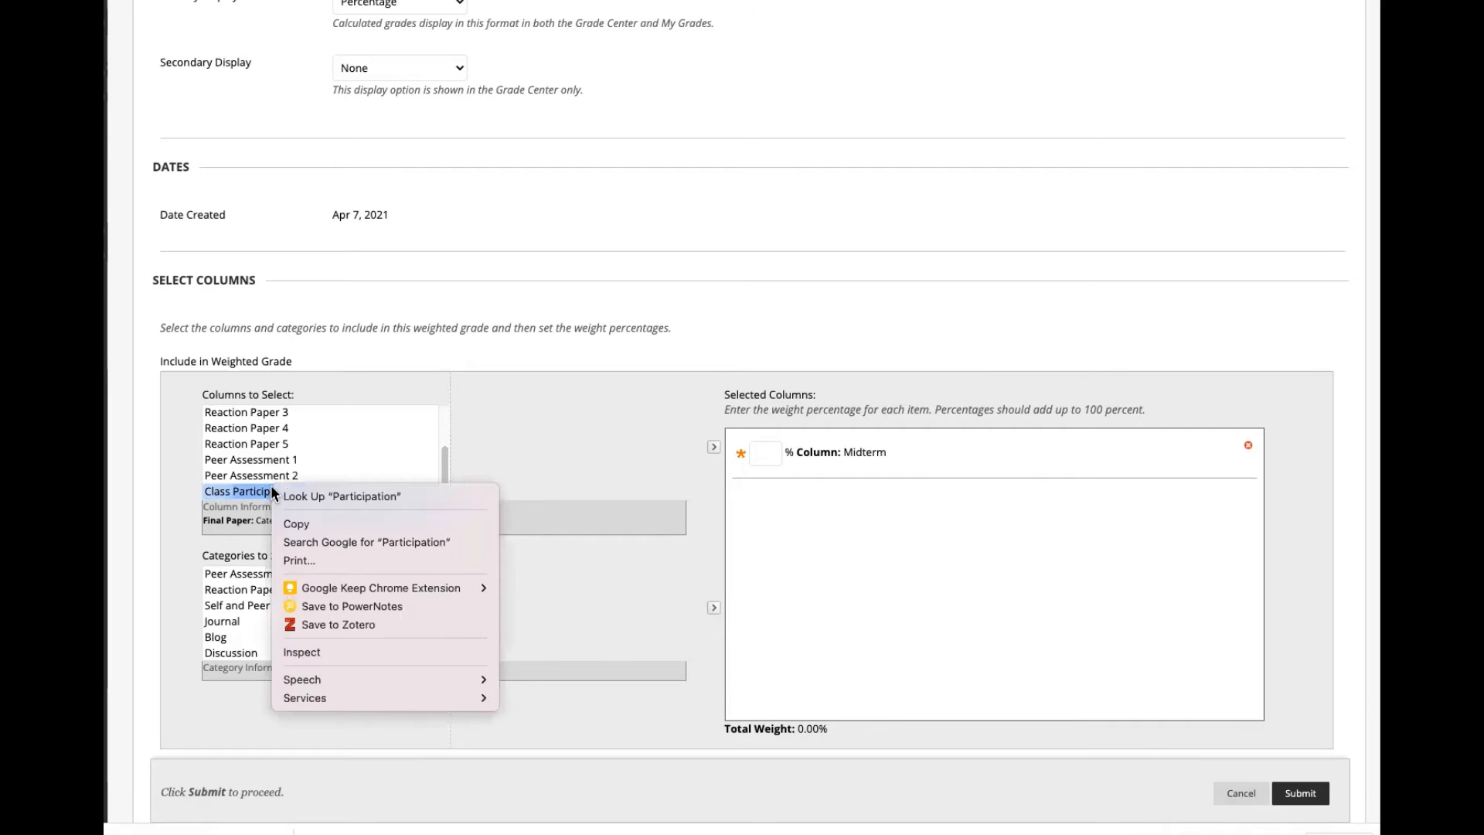
left_click(582, 438)
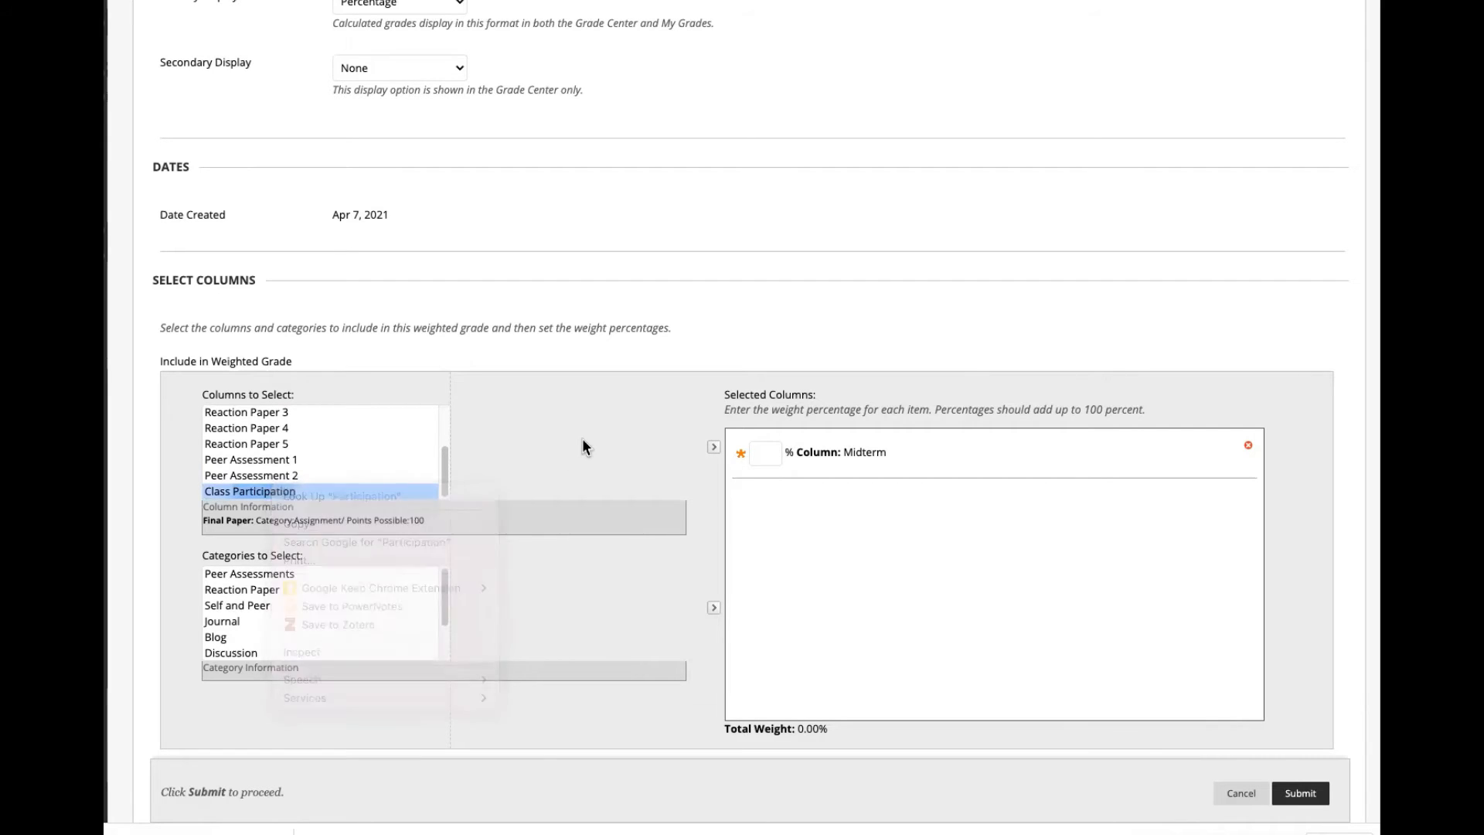
left_click(714, 449)
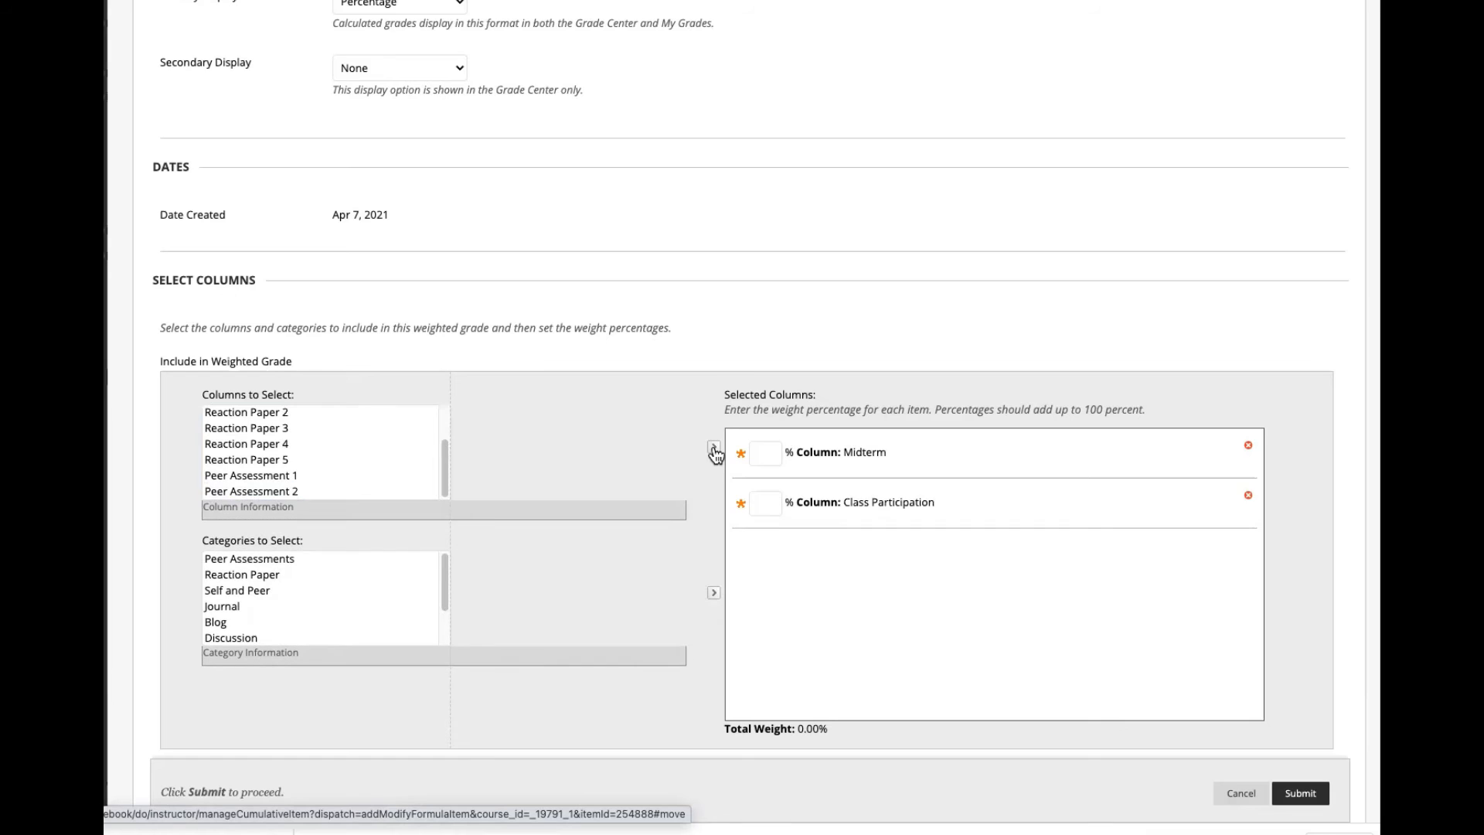
scroll(379, 461, "up", 2)
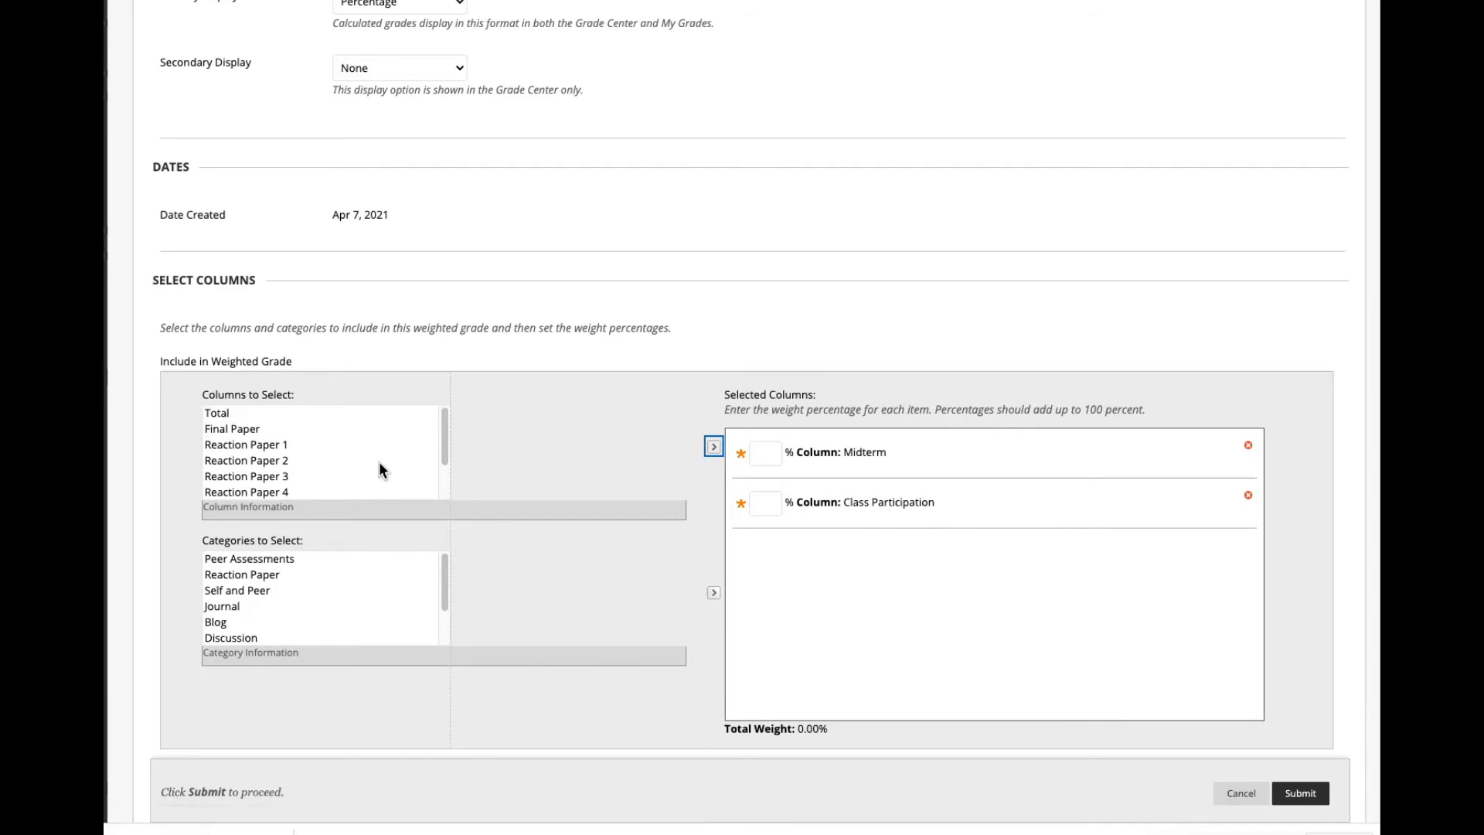
left_click(235, 428)
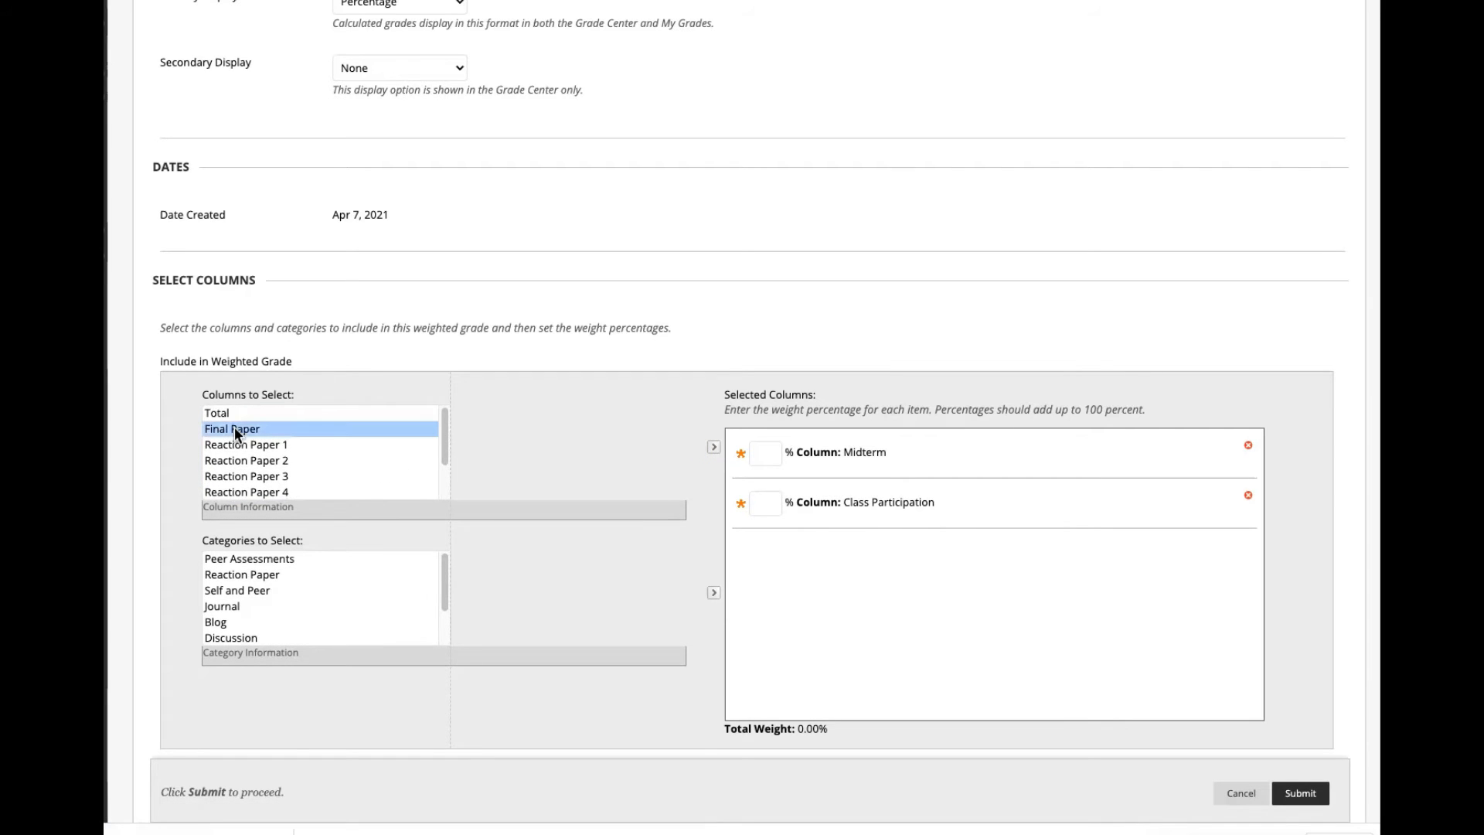
left_click(713, 451)
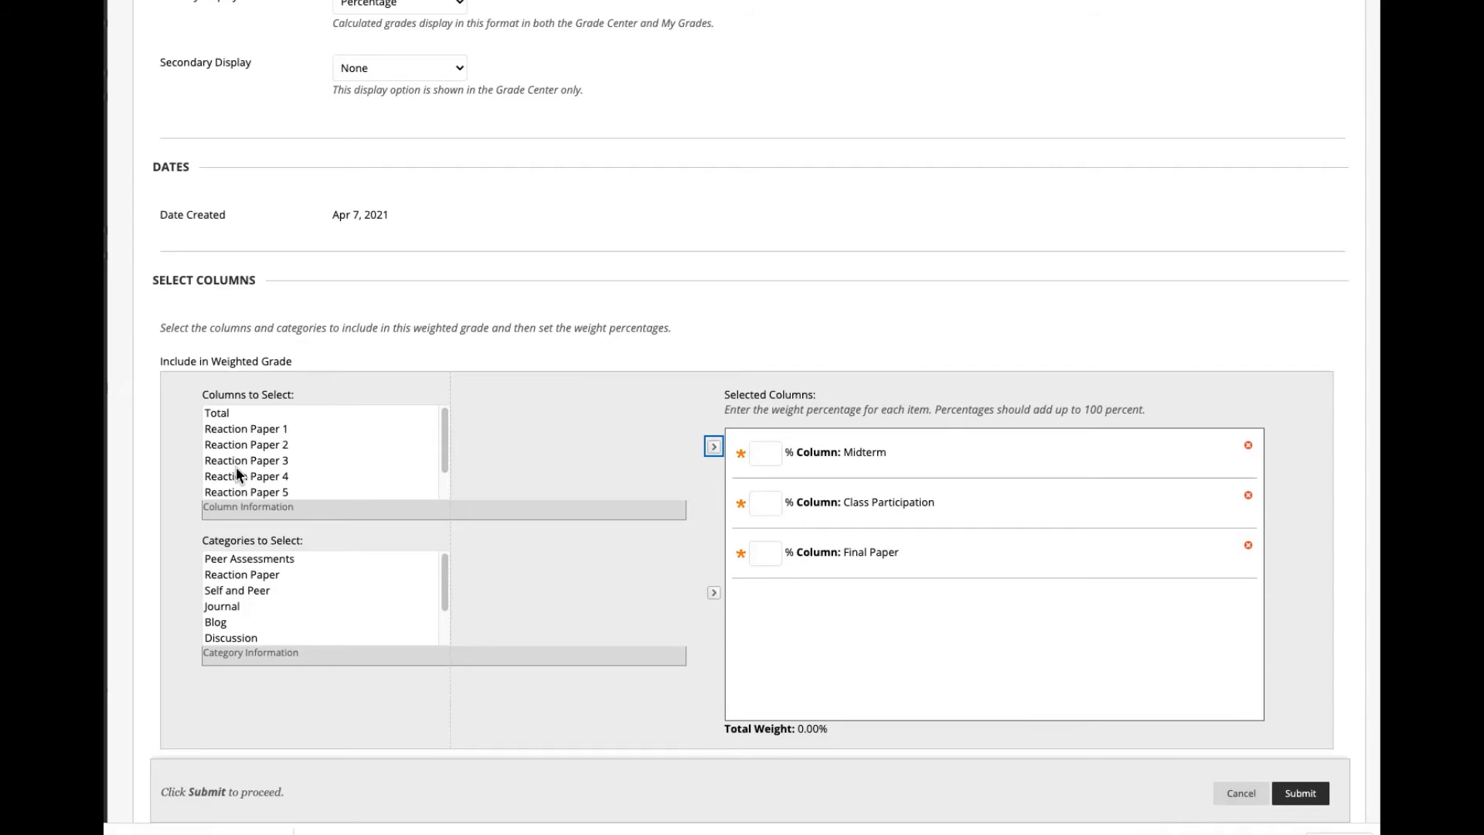
Include the Peer Assessments and Reaction Paper categories in the weighted grade
left_click(258, 558)
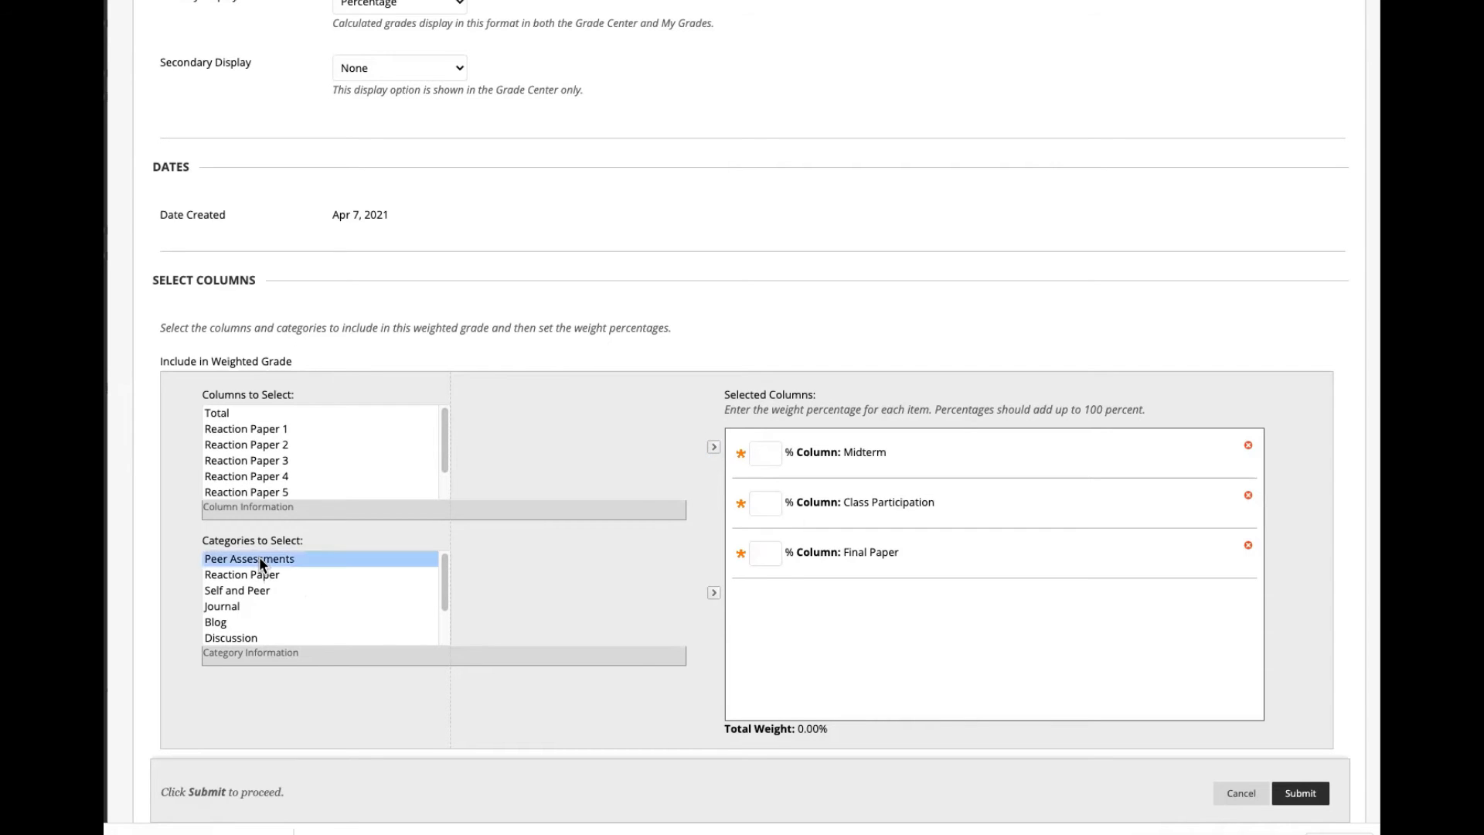
left_click(715, 594)
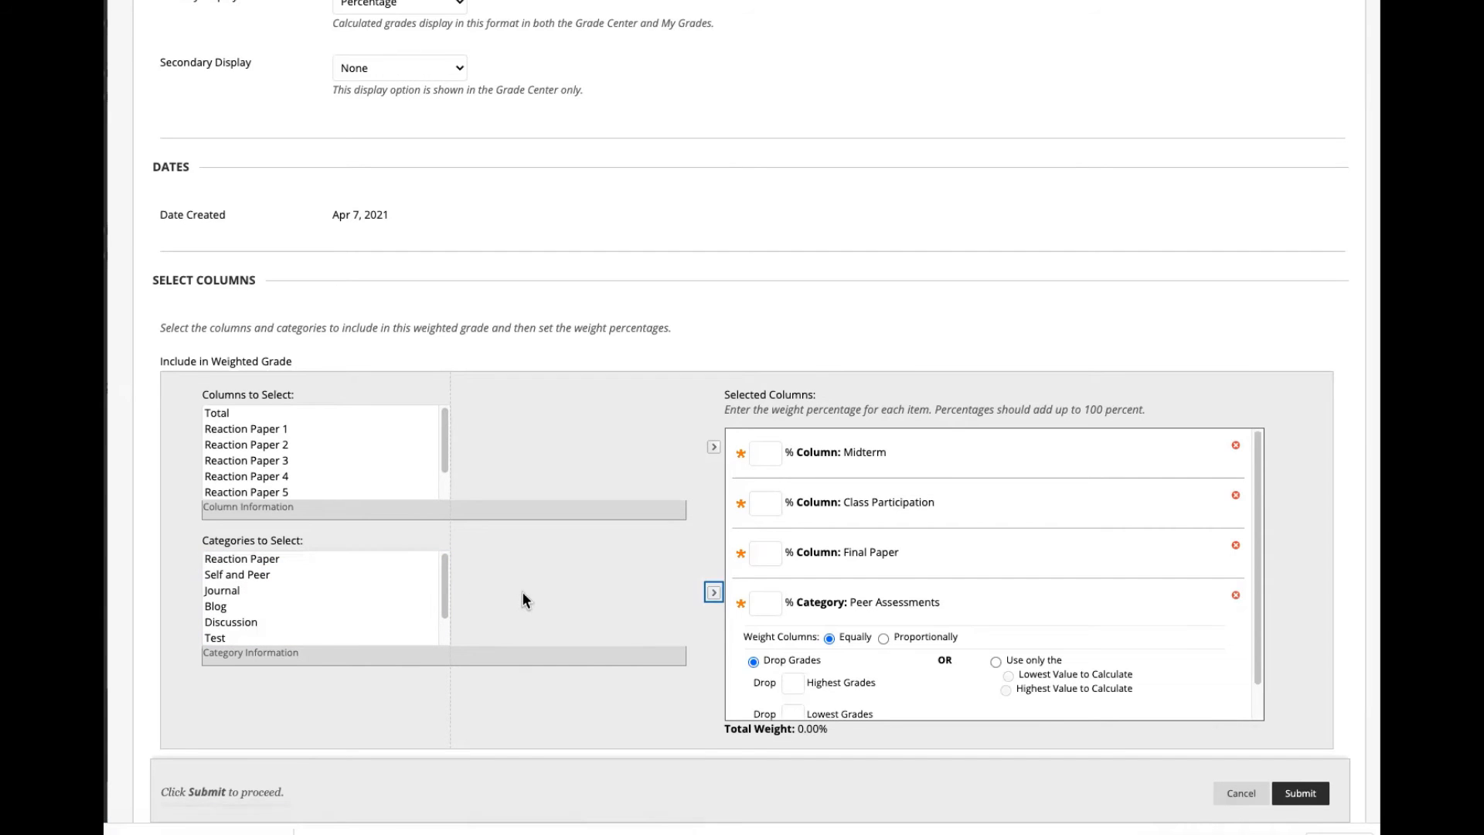
left_click(244, 556)
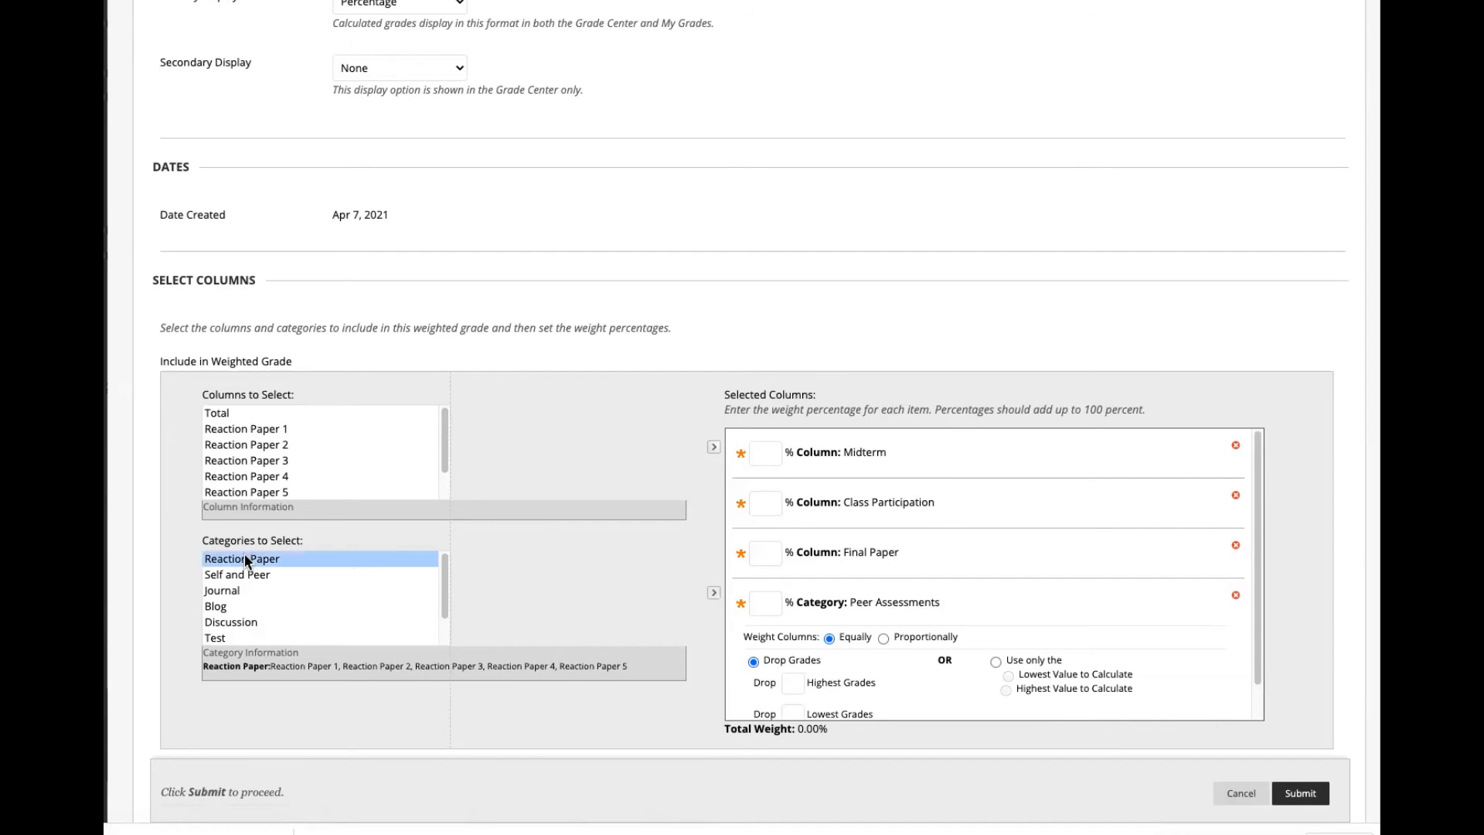
left_click(714, 594)
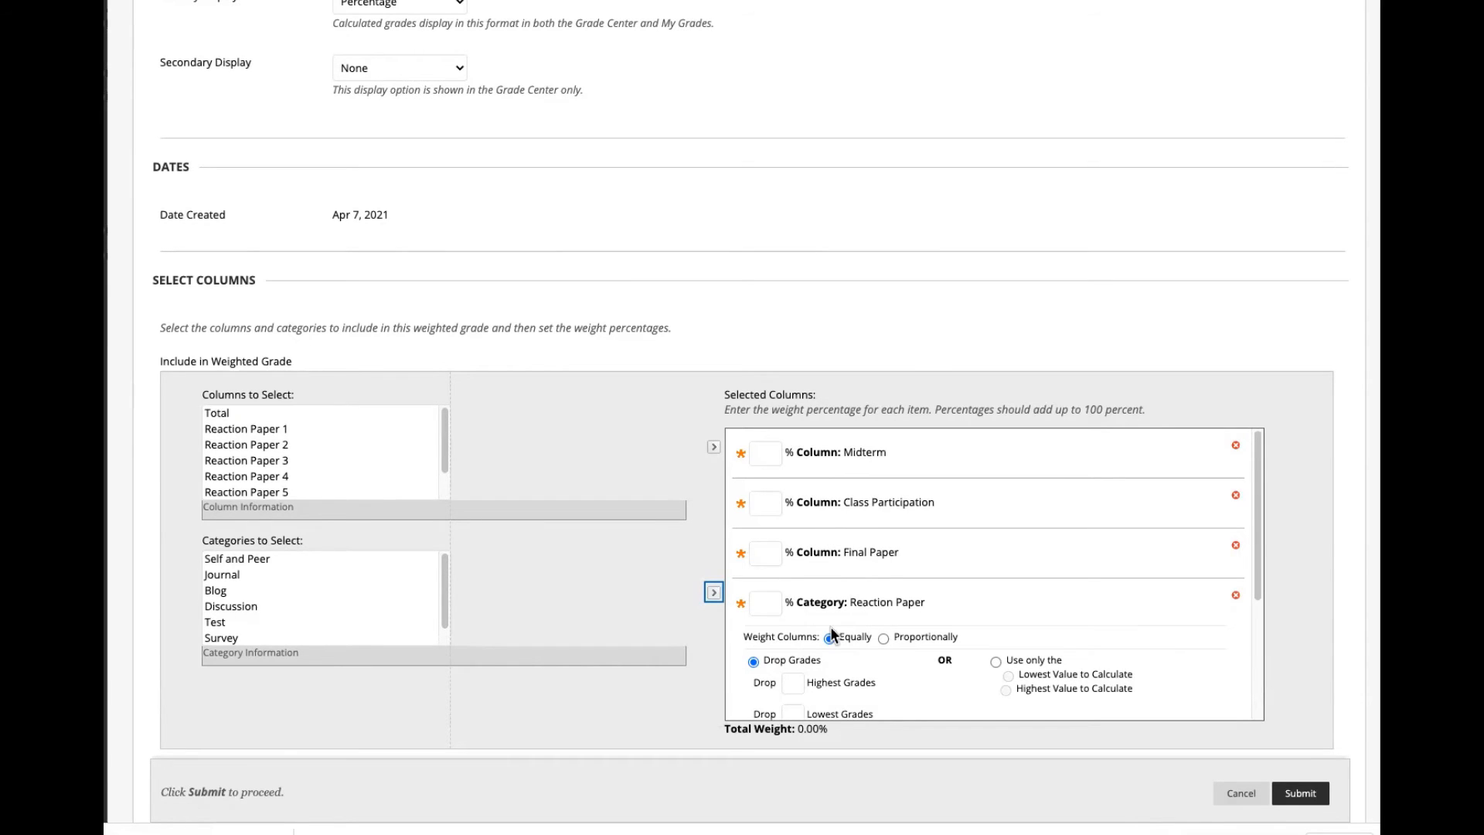
Set the weights of the selected columns to 25% for Midterm, 20% for Class Participation and 20% for Final Paper
scroll(830, 626, "down", 1)
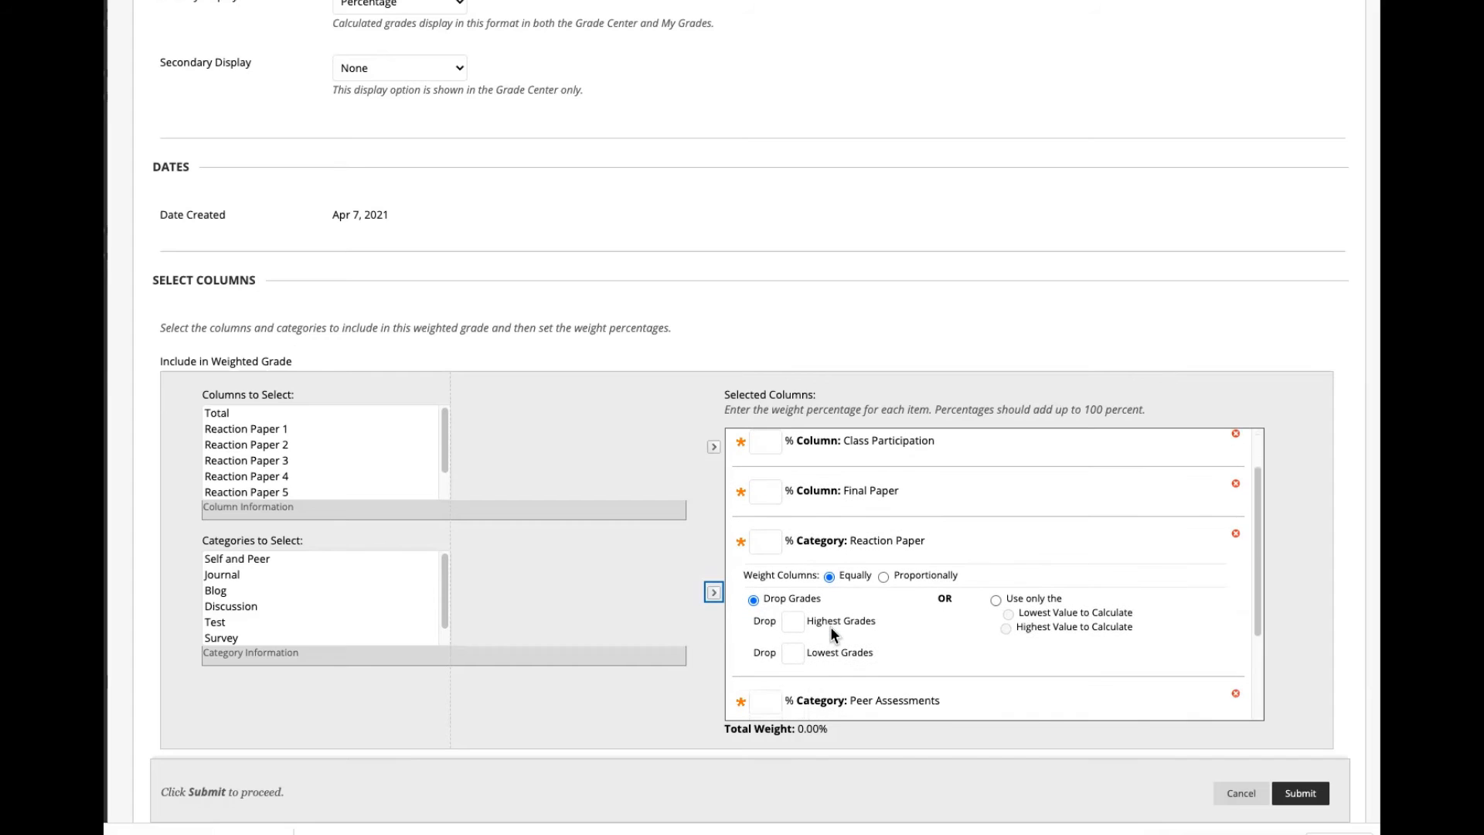
scroll(830, 627, "up", 2)
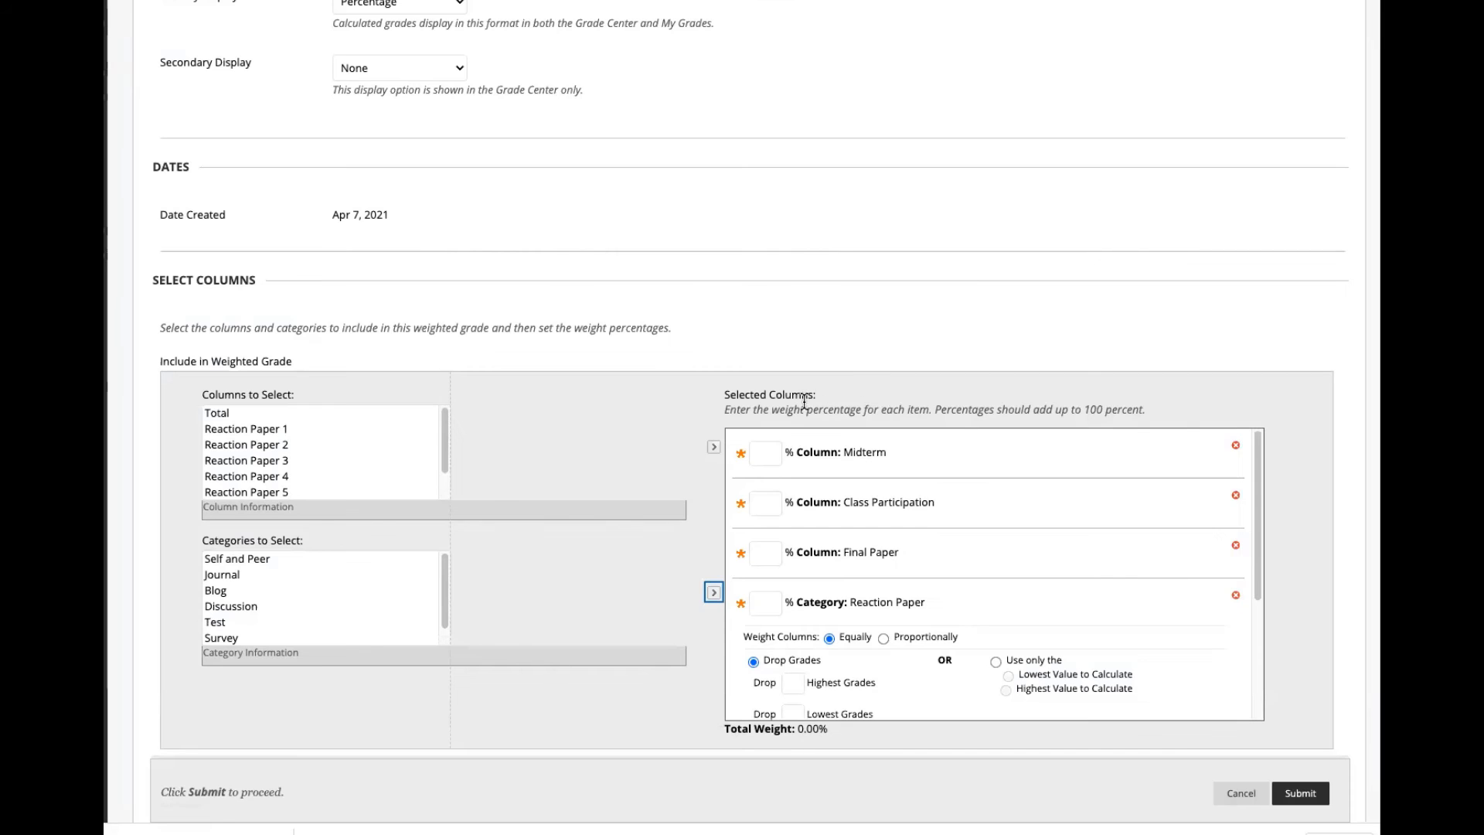
left_click(768, 445)
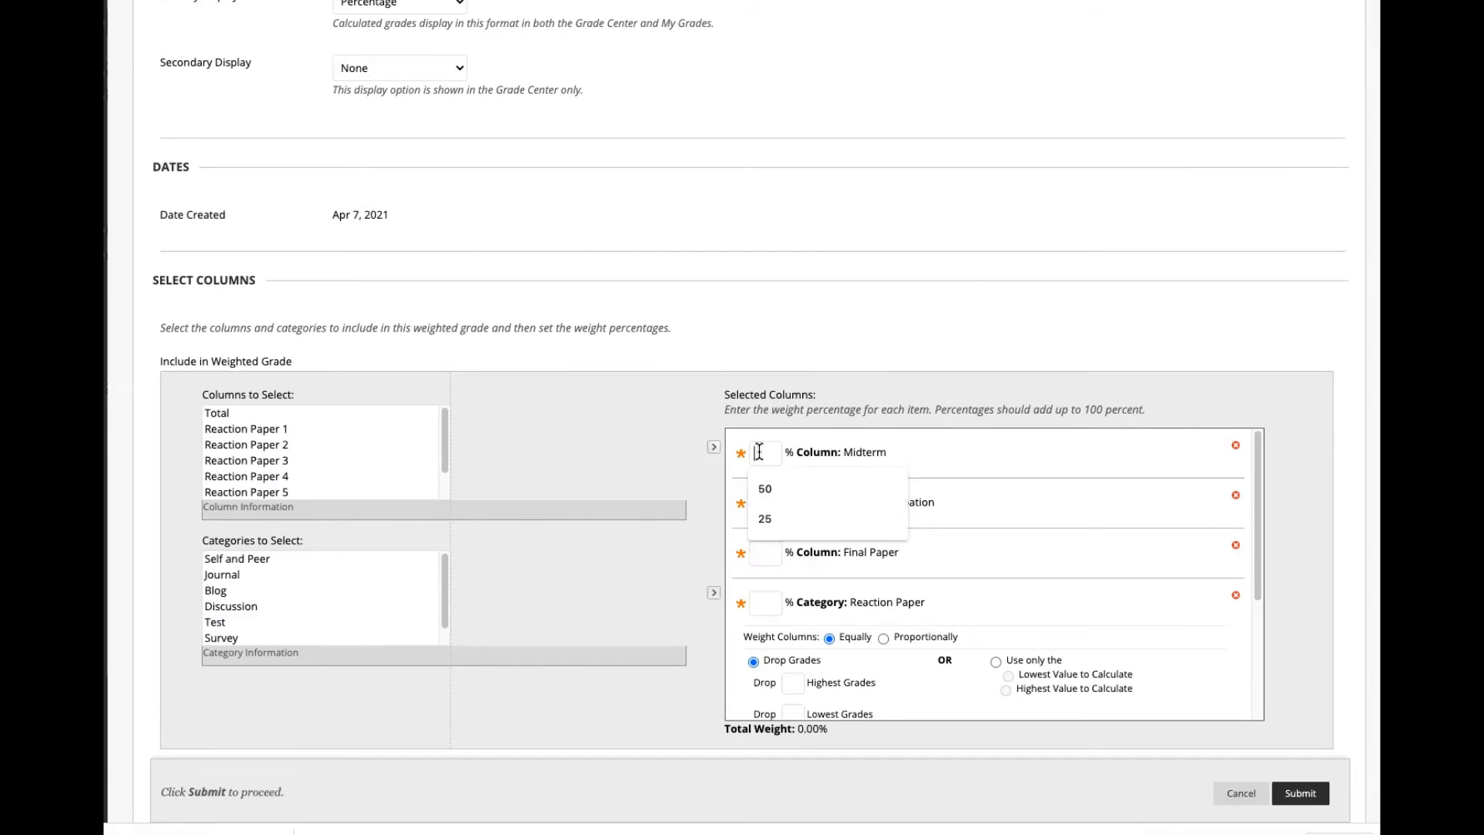
type("25")
left_click(759, 499)
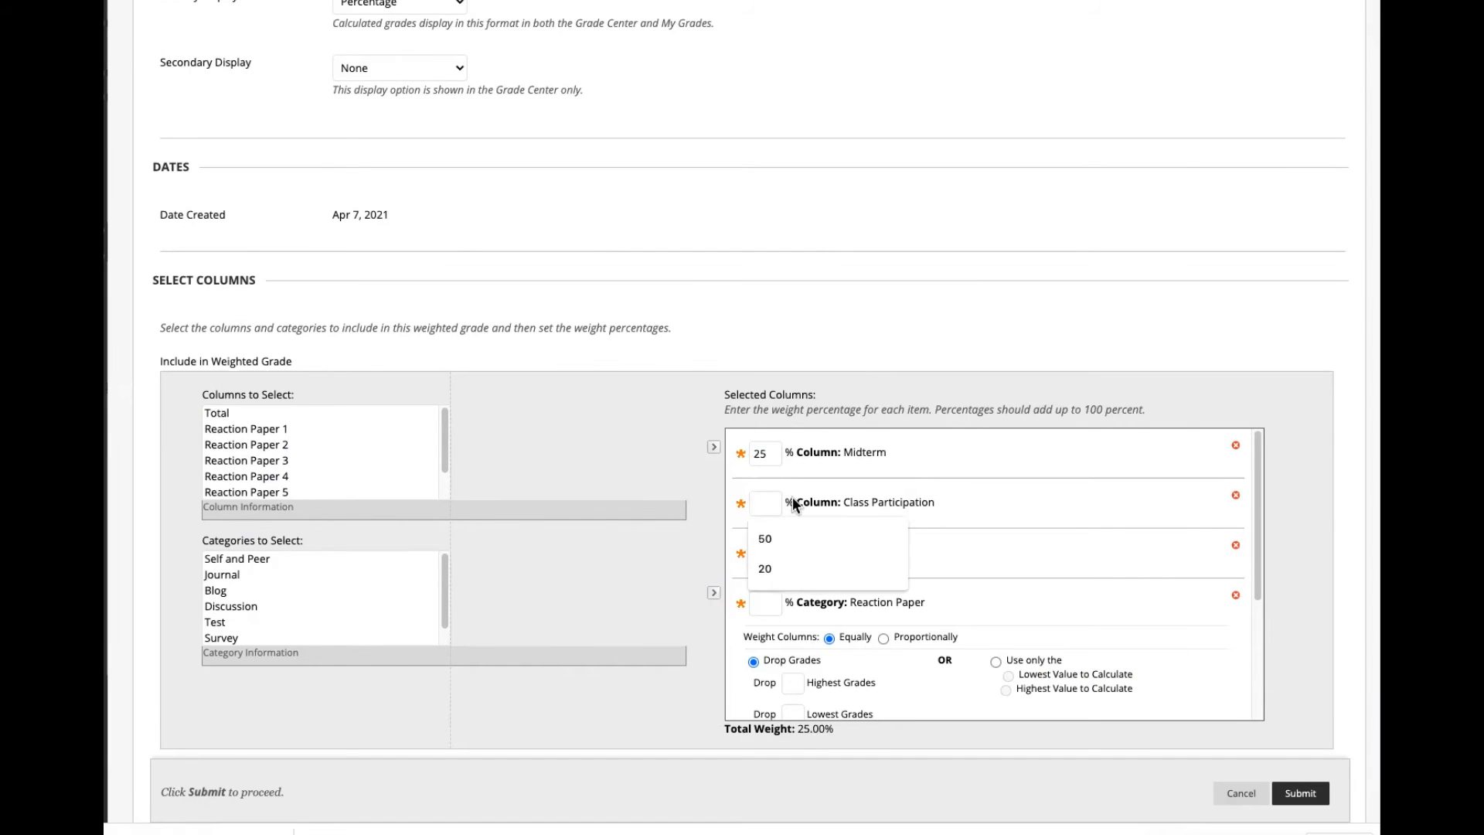
type("20")
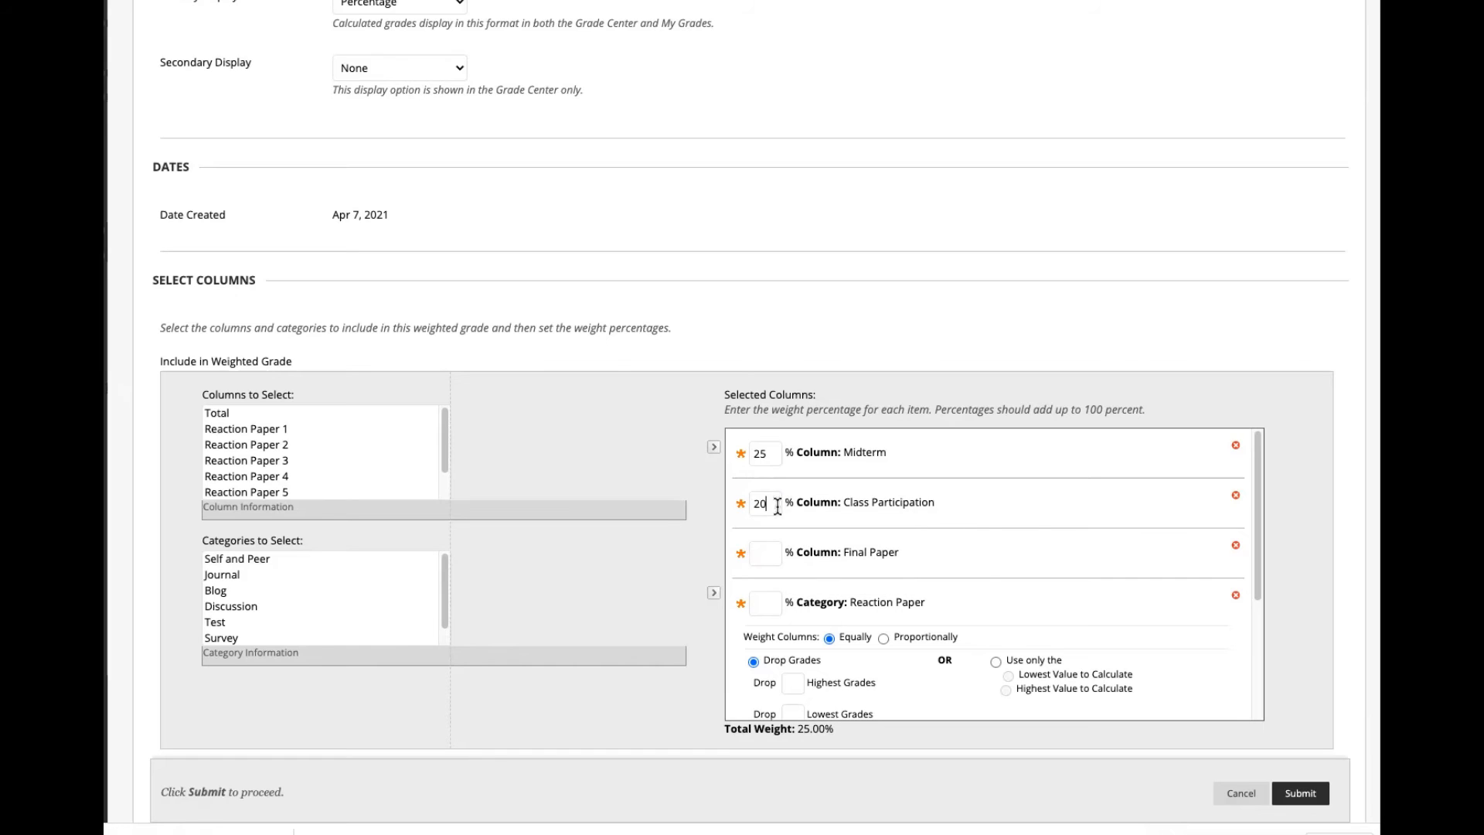
left_click(767, 551)
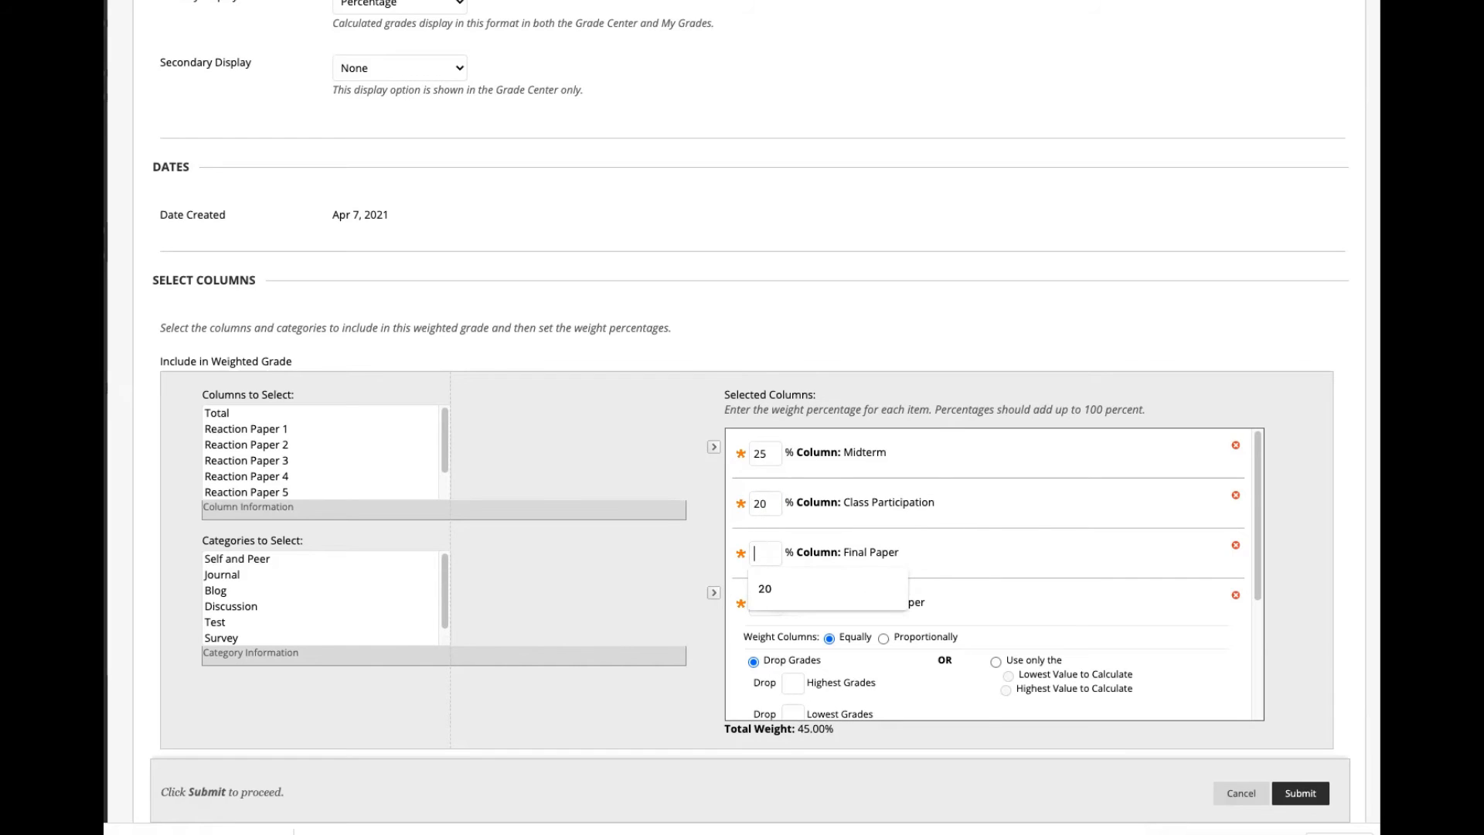
type("20")
Consult the Semester Grade Breakdown document for the Reaction Paper weighting and return to the Weighted Total settings
left_click(768, 604)
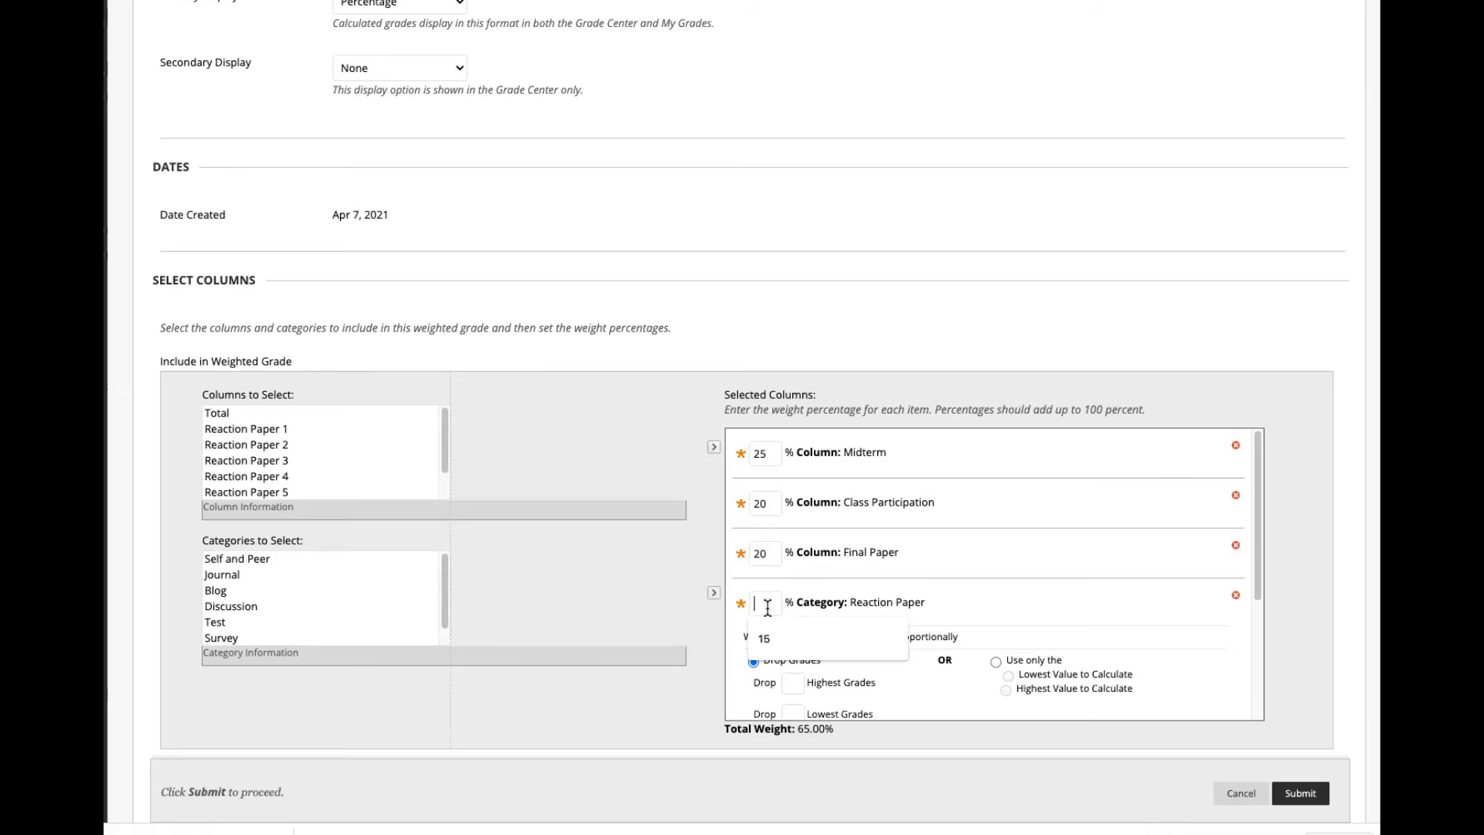
left_click(875, 735)
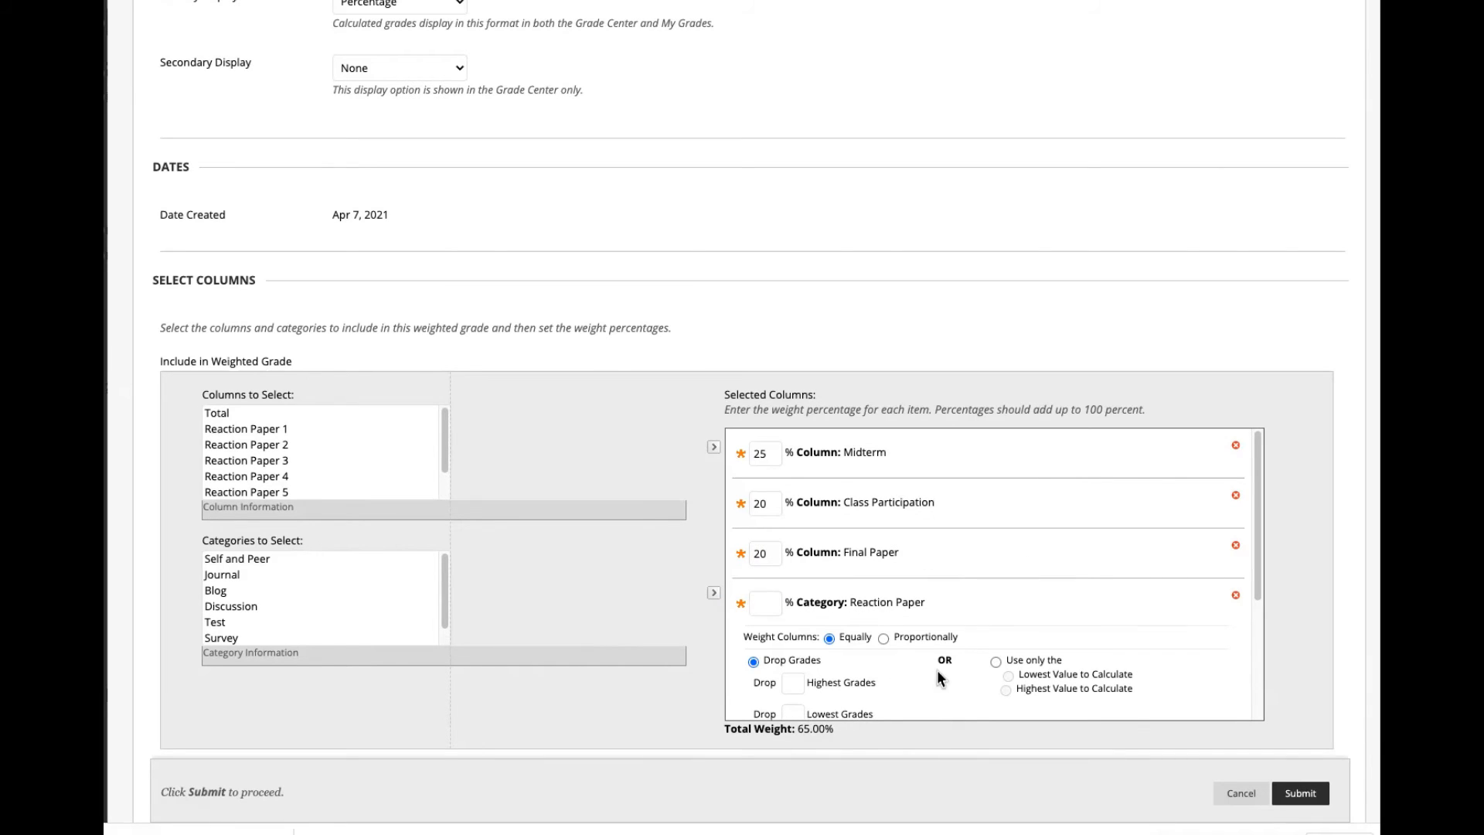
scroll(897, 648, "down", 1)
scroll(897, 648, "down", 3)
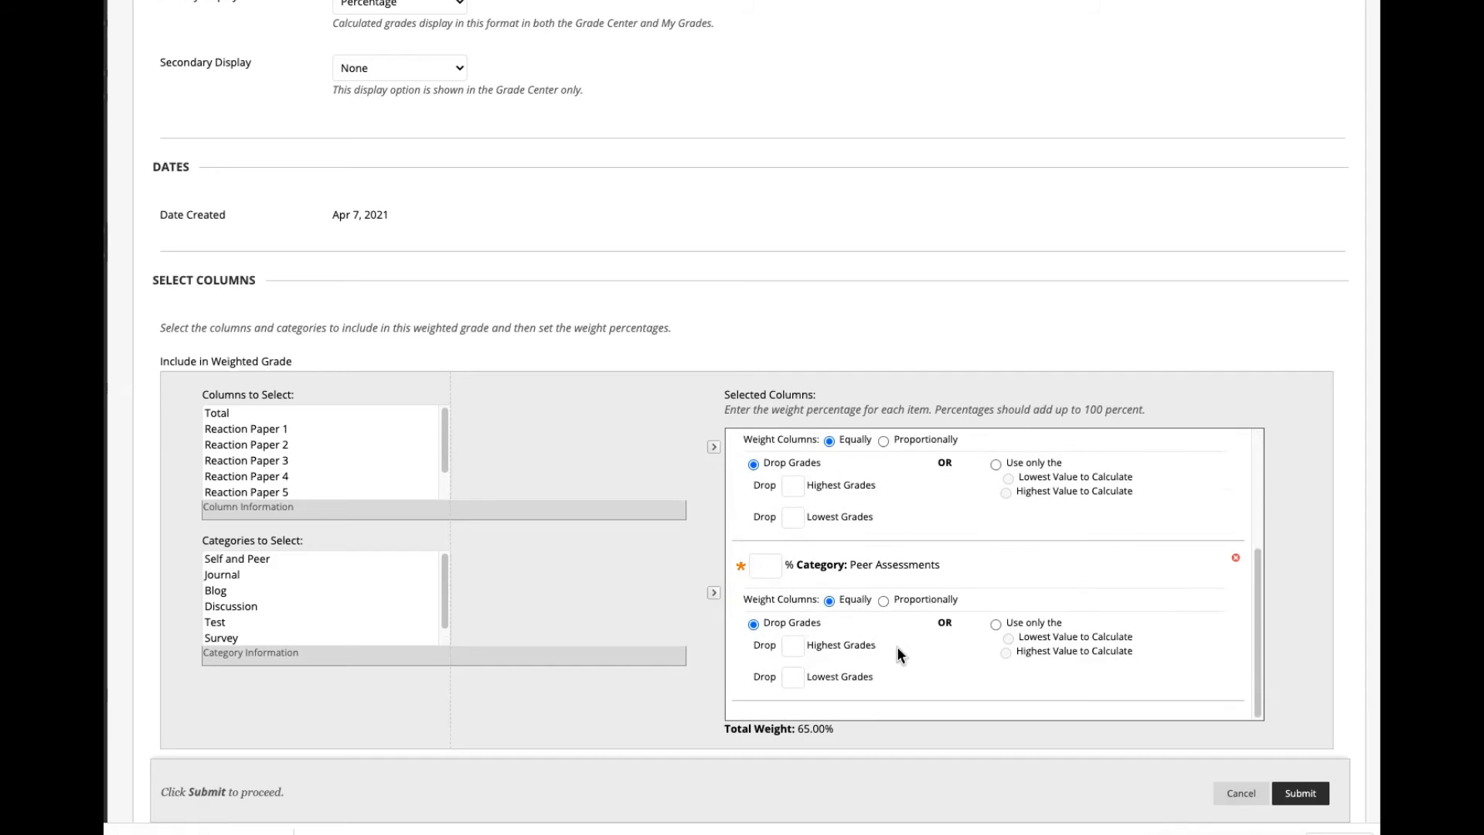
scroll(898, 647, "up", 2)
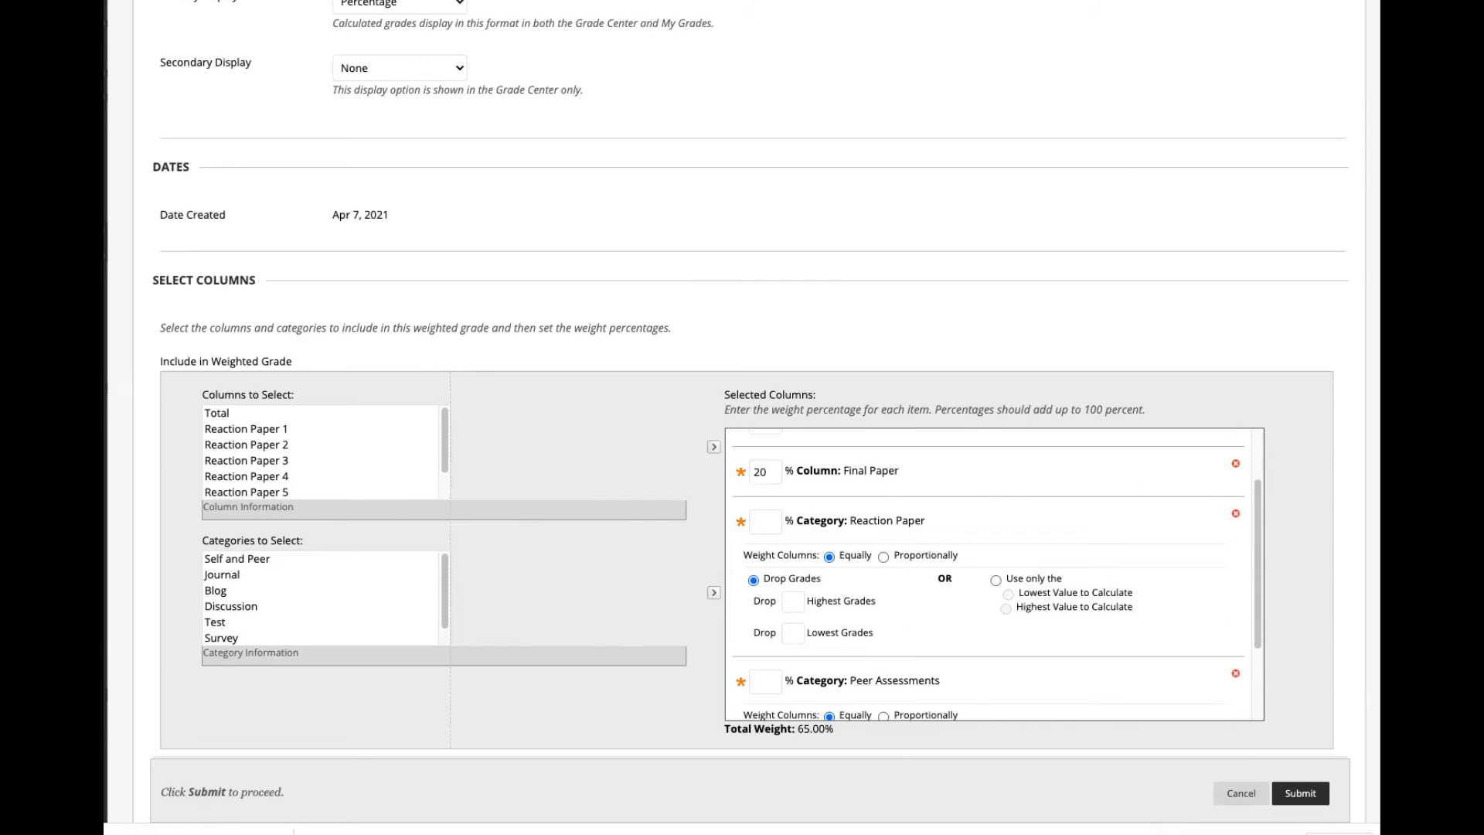
left_click(1071, 2)
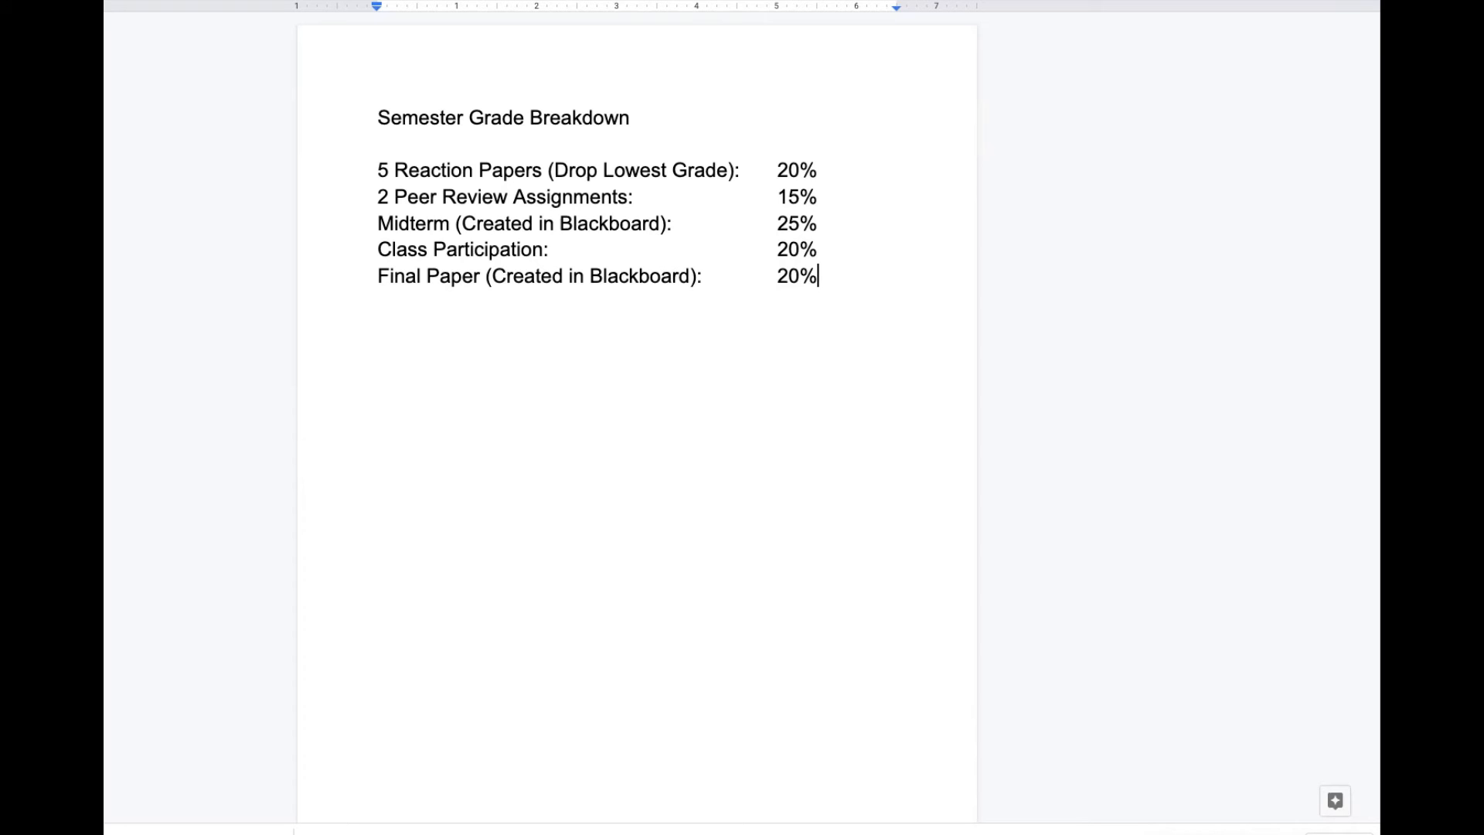
left_click(967, 0)
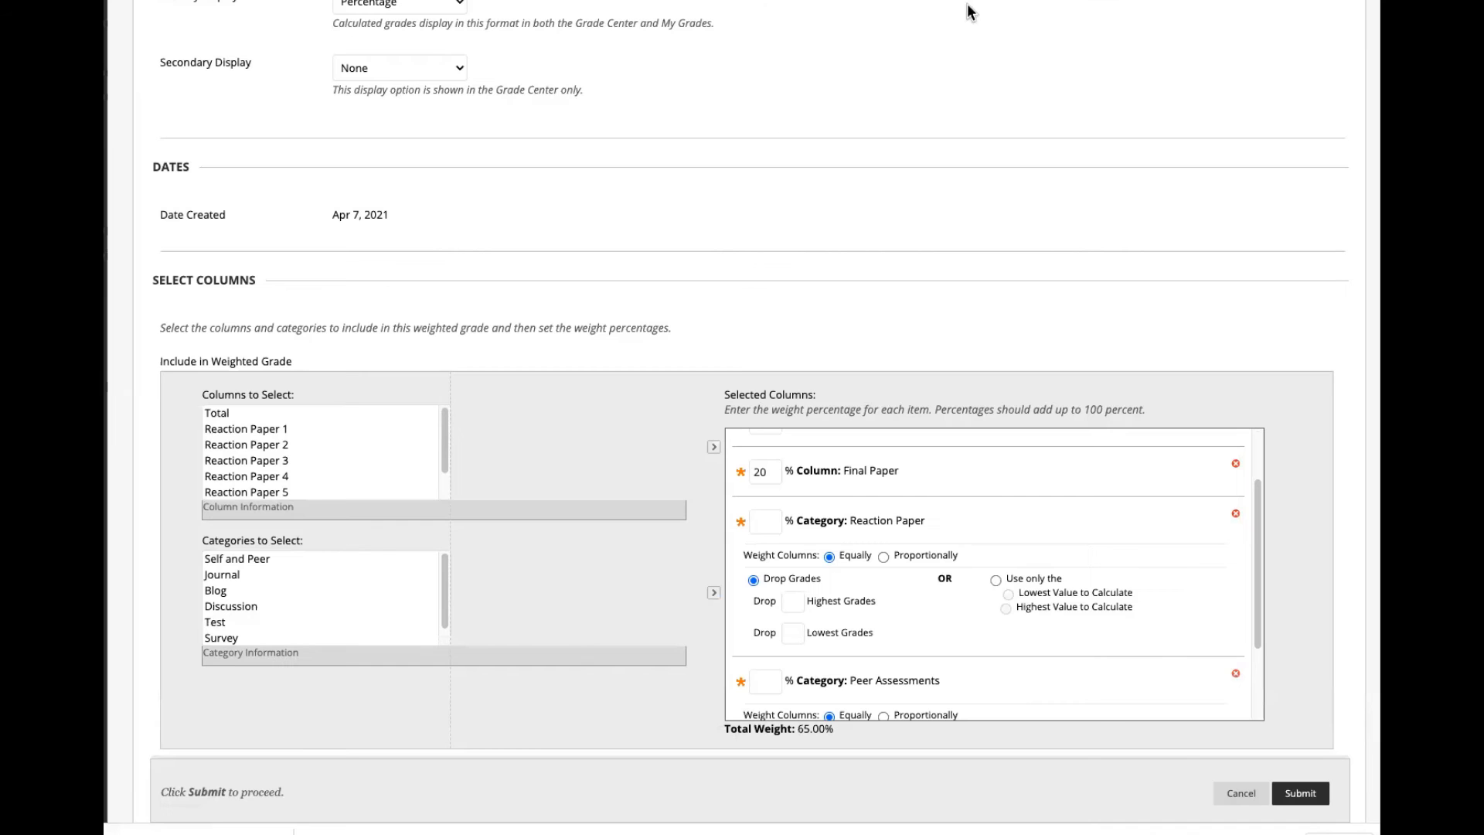
Set the Reaction Paper category's weight to 20% and have its 1 lowest grade dropped
left_click(760, 524)
type("20")
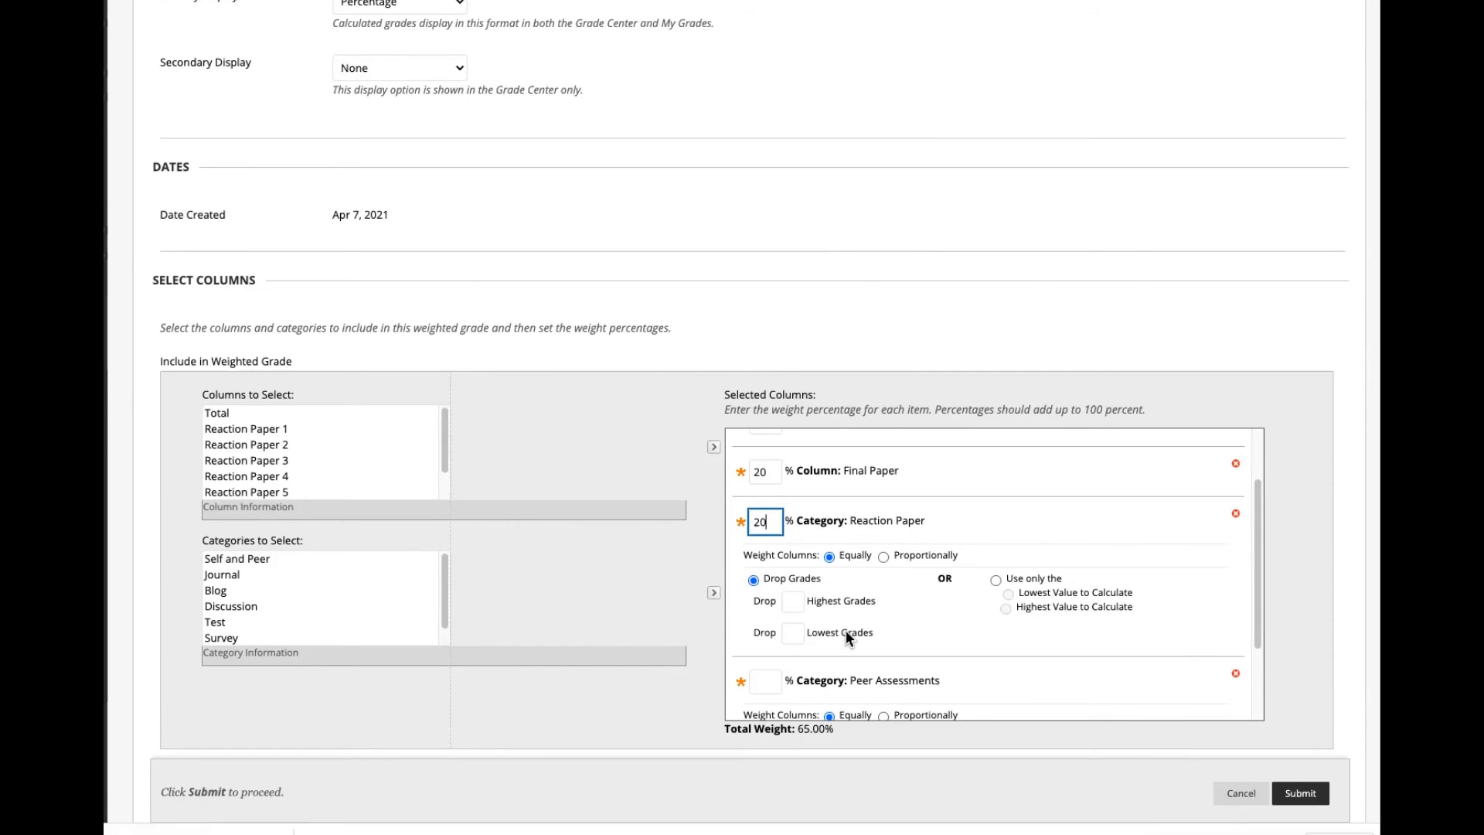
left_click(794, 634)
left_click(797, 643)
type("1")
left_click(791, 601)
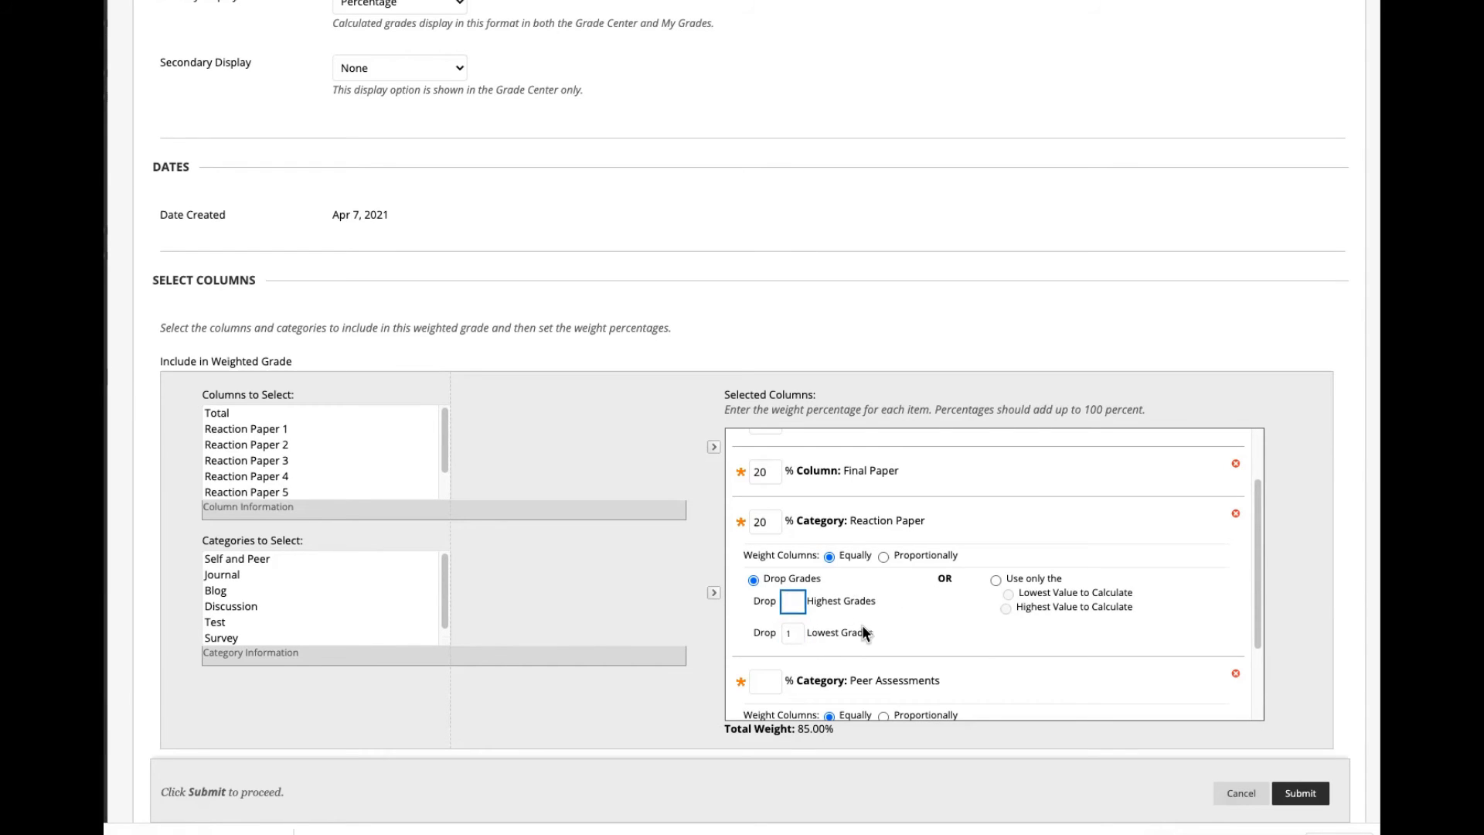
Set the Peer Assessments category's weight to 15% and submit the Weighted Total column settings
scroll(874, 632, "down", 1)
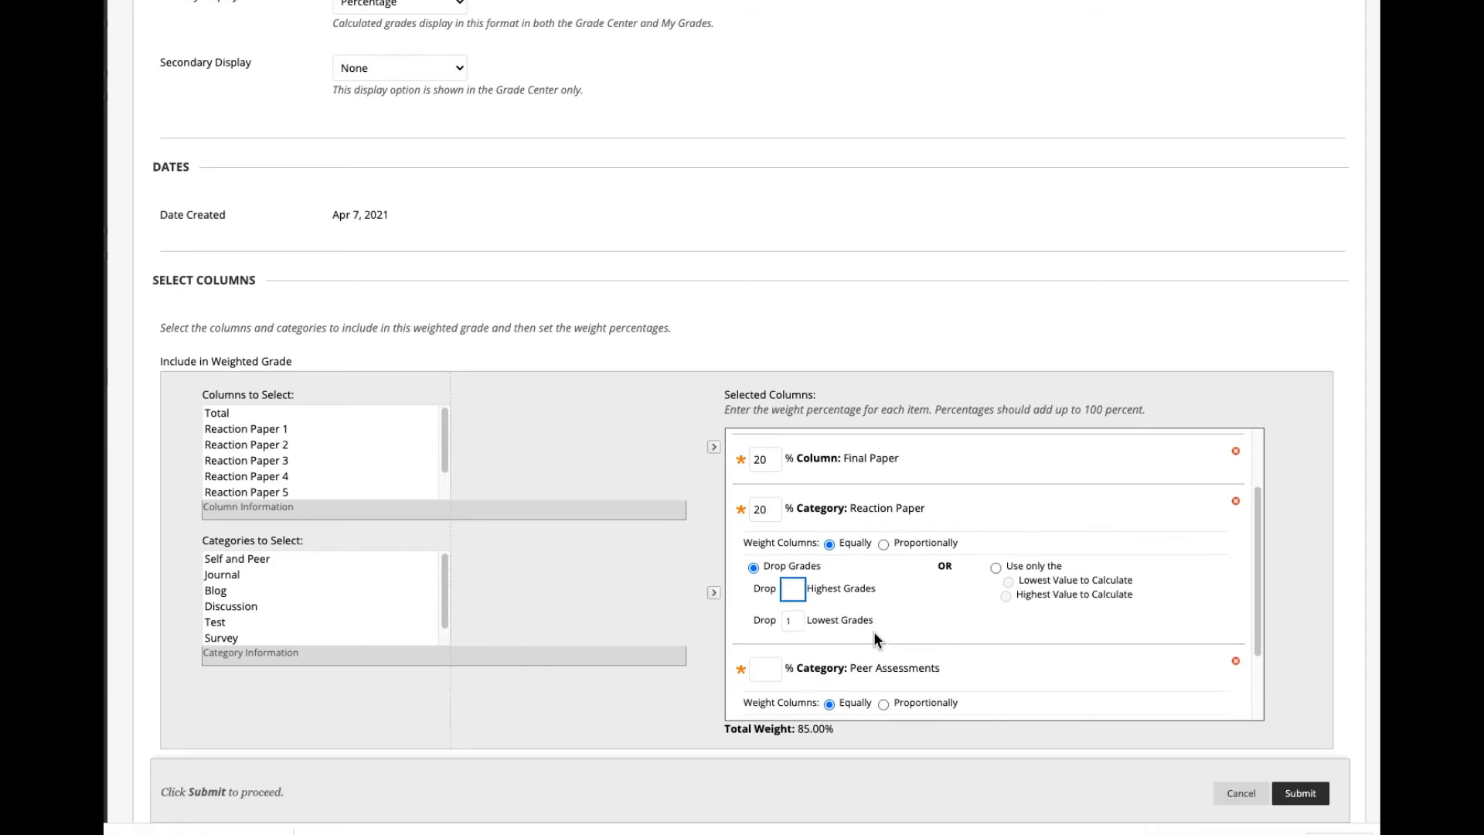
left_click(764, 665)
type("15")
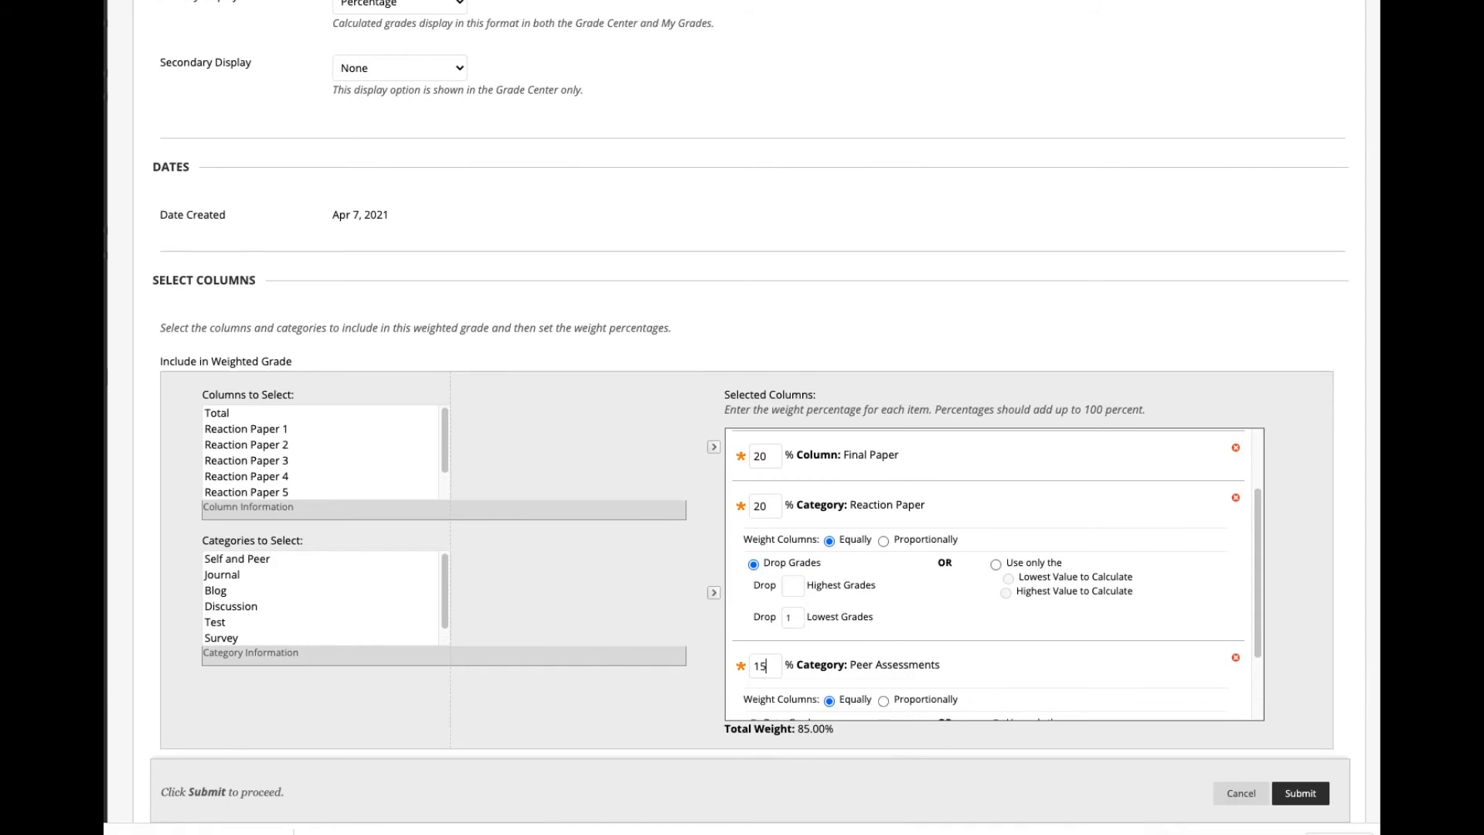
left_click(680, 605)
left_click(1302, 793)
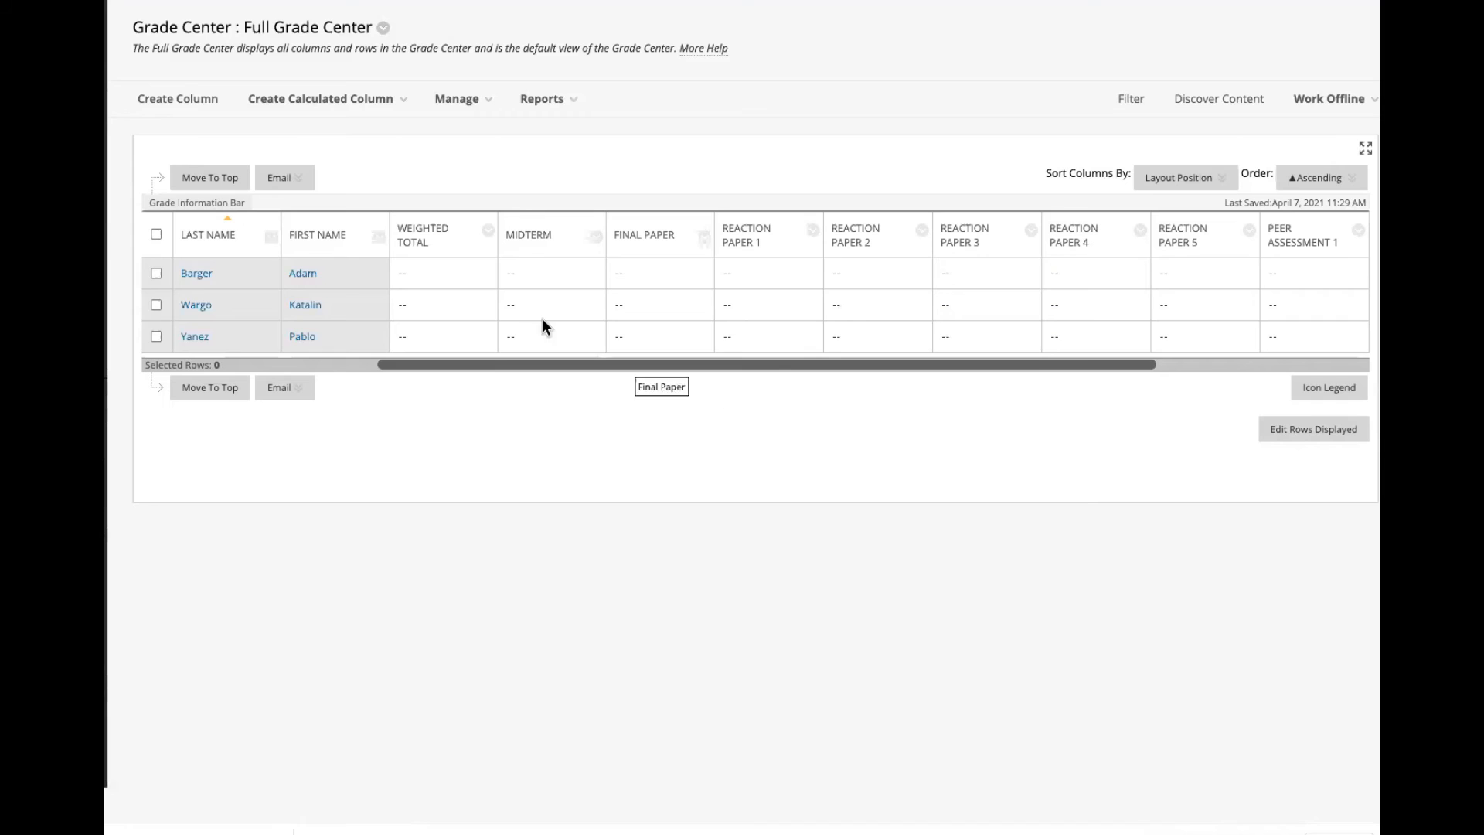
Enter grades for the first listed student: 9 for Midterm and 95 for Final Paper
left_click(516, 274)
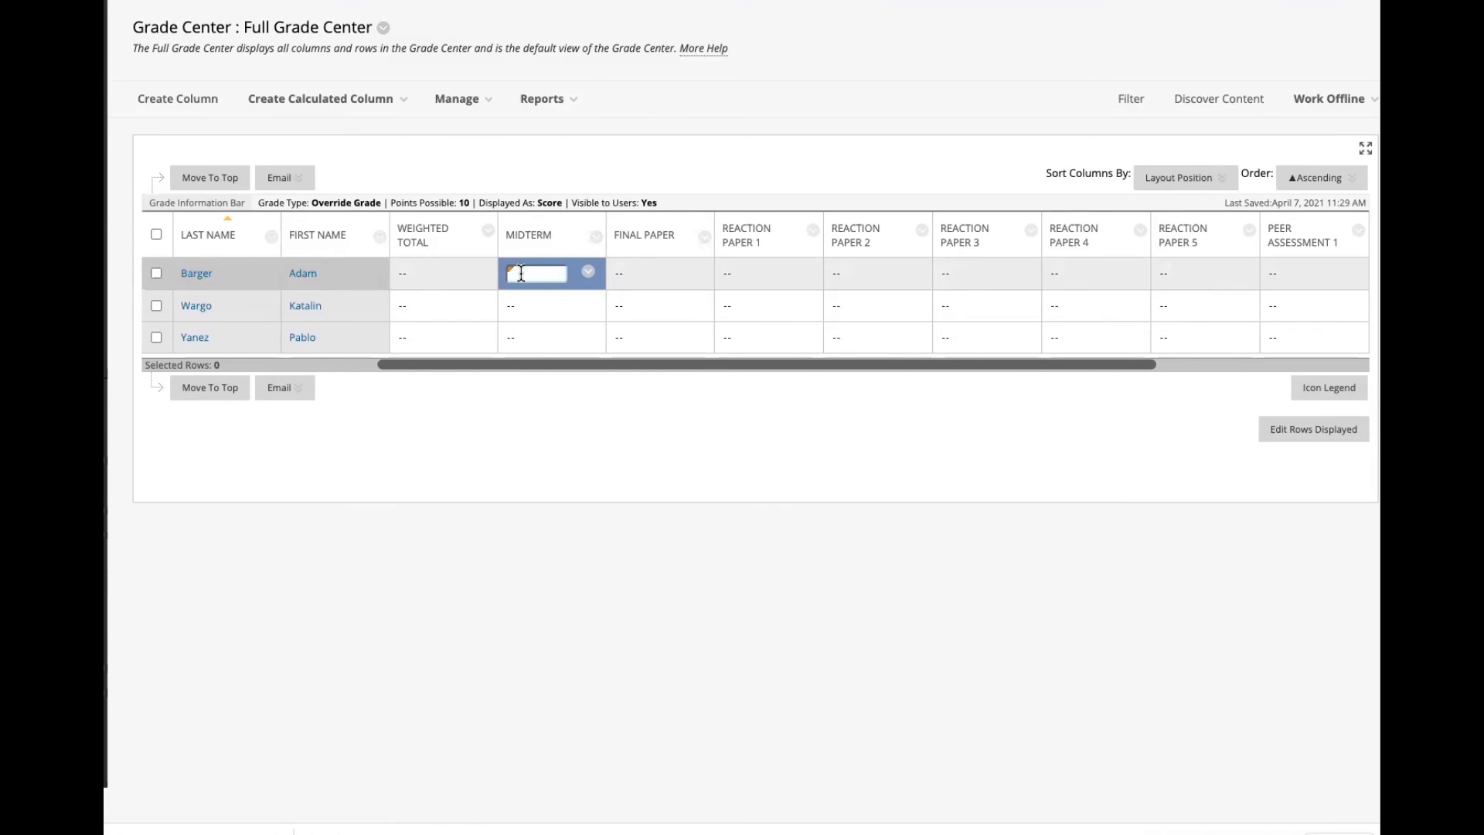
type("9")
key("Return")
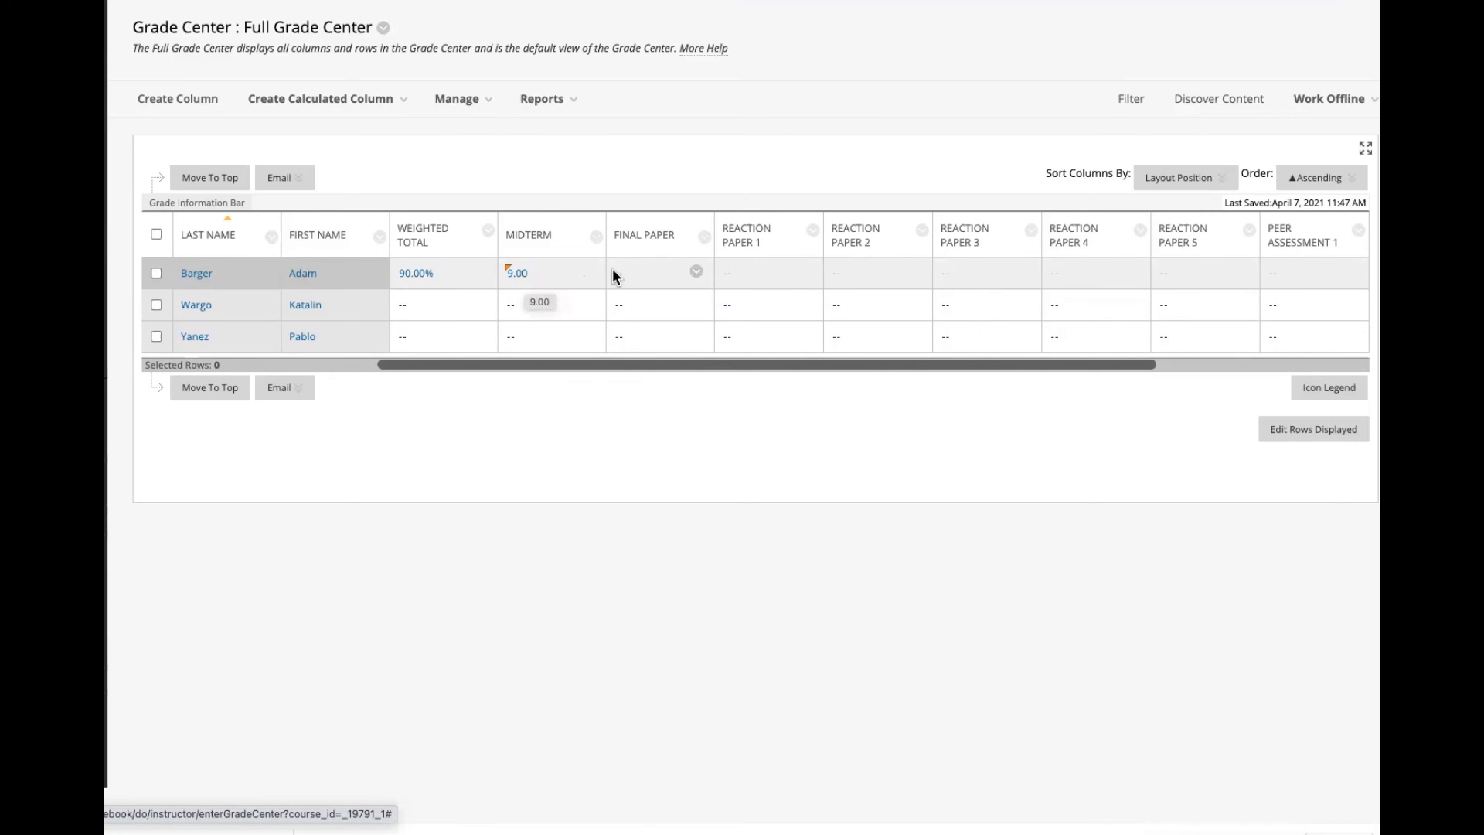
left_click(633, 272)
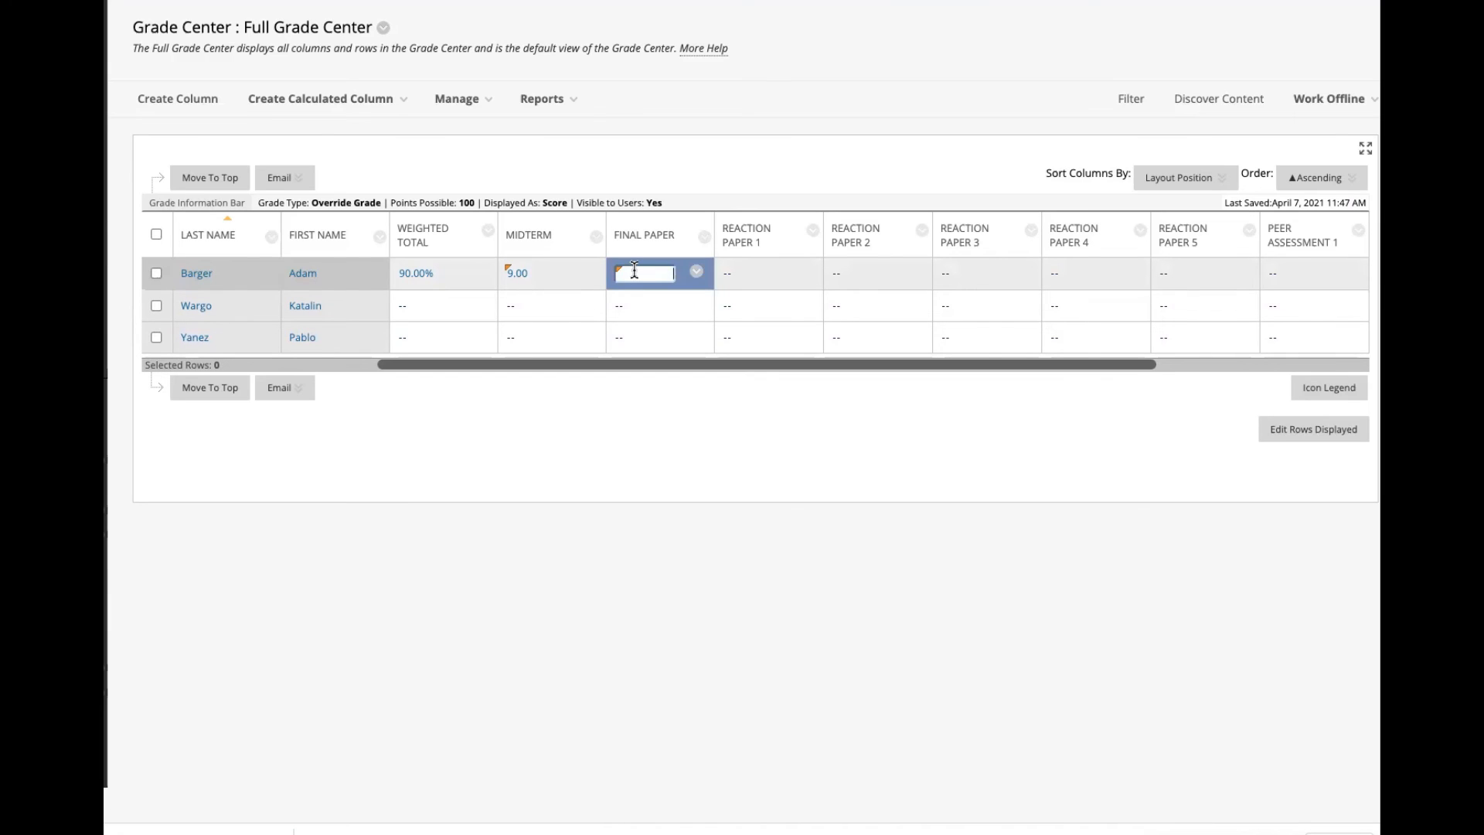
type("10")
key("BackSpace")
key("BackSpace")
type("9")
key("Return")
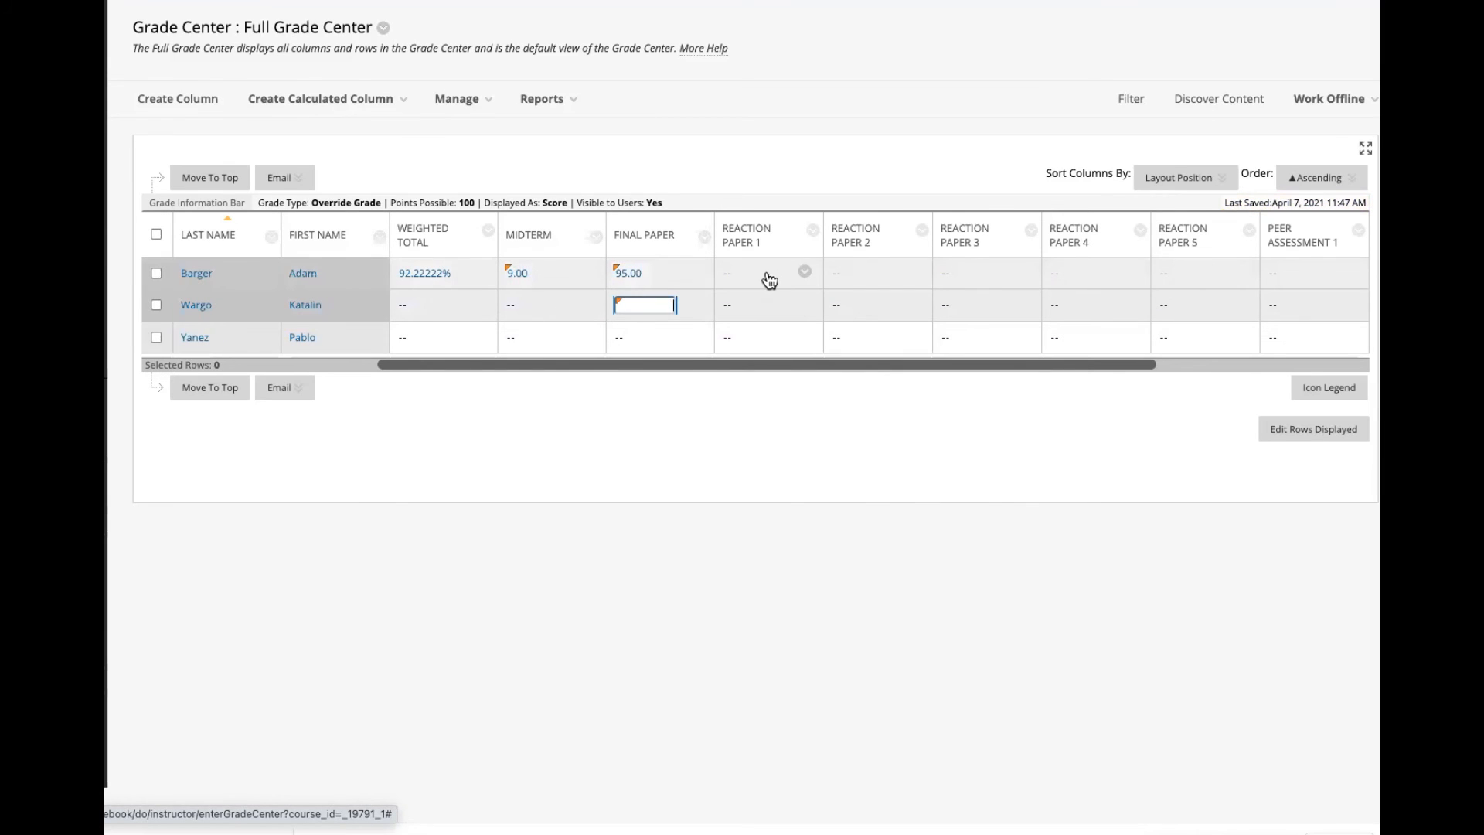
Enter the first listed student's reaction paper grades: 80 for Reaction Paper 1, 82 for Reaction Paper 2 and 89 for Reaction Paper 3
left_click(727, 276)
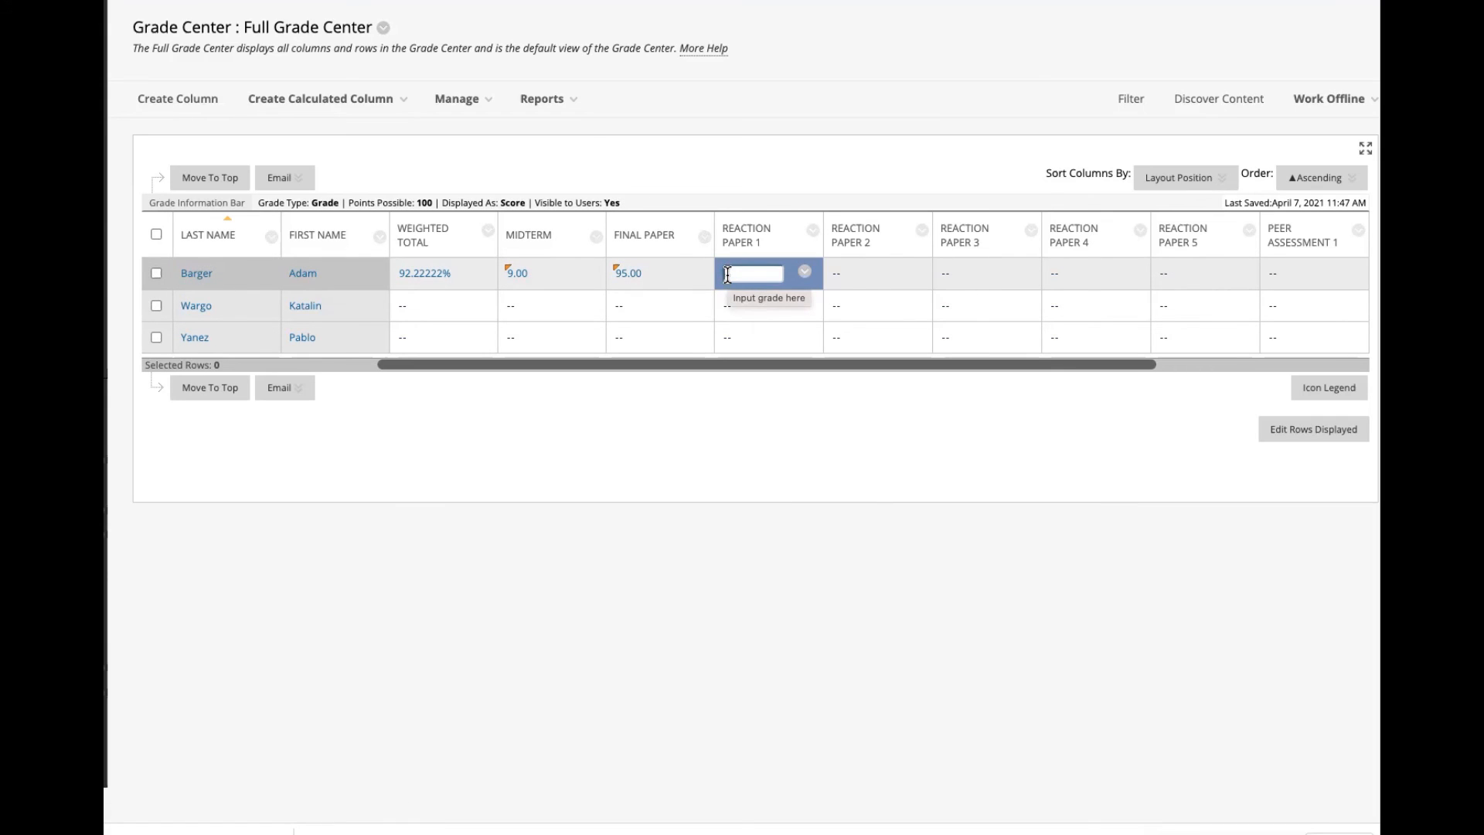
type("80")
key("Return")
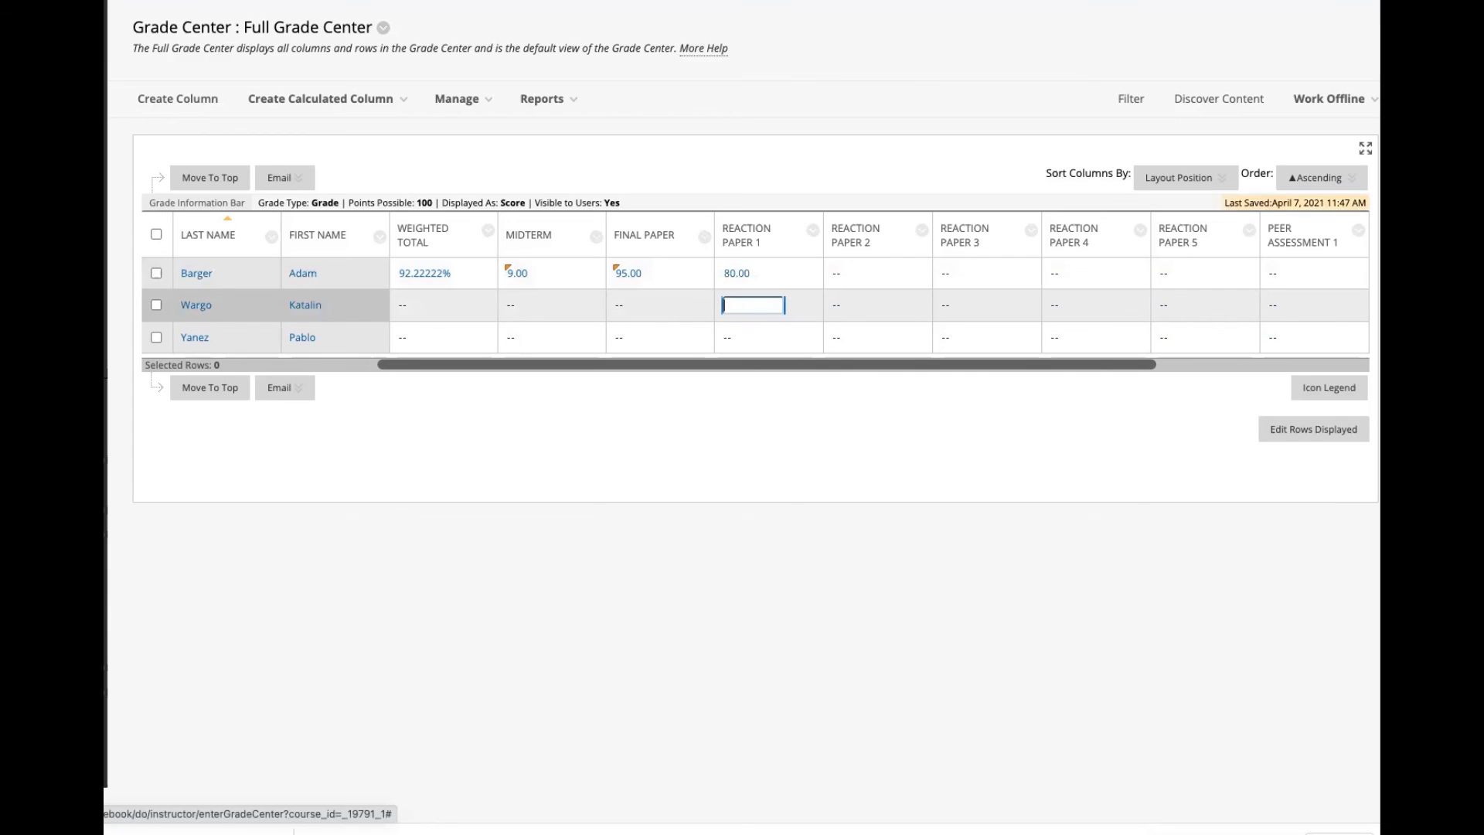
left_click(842, 274)
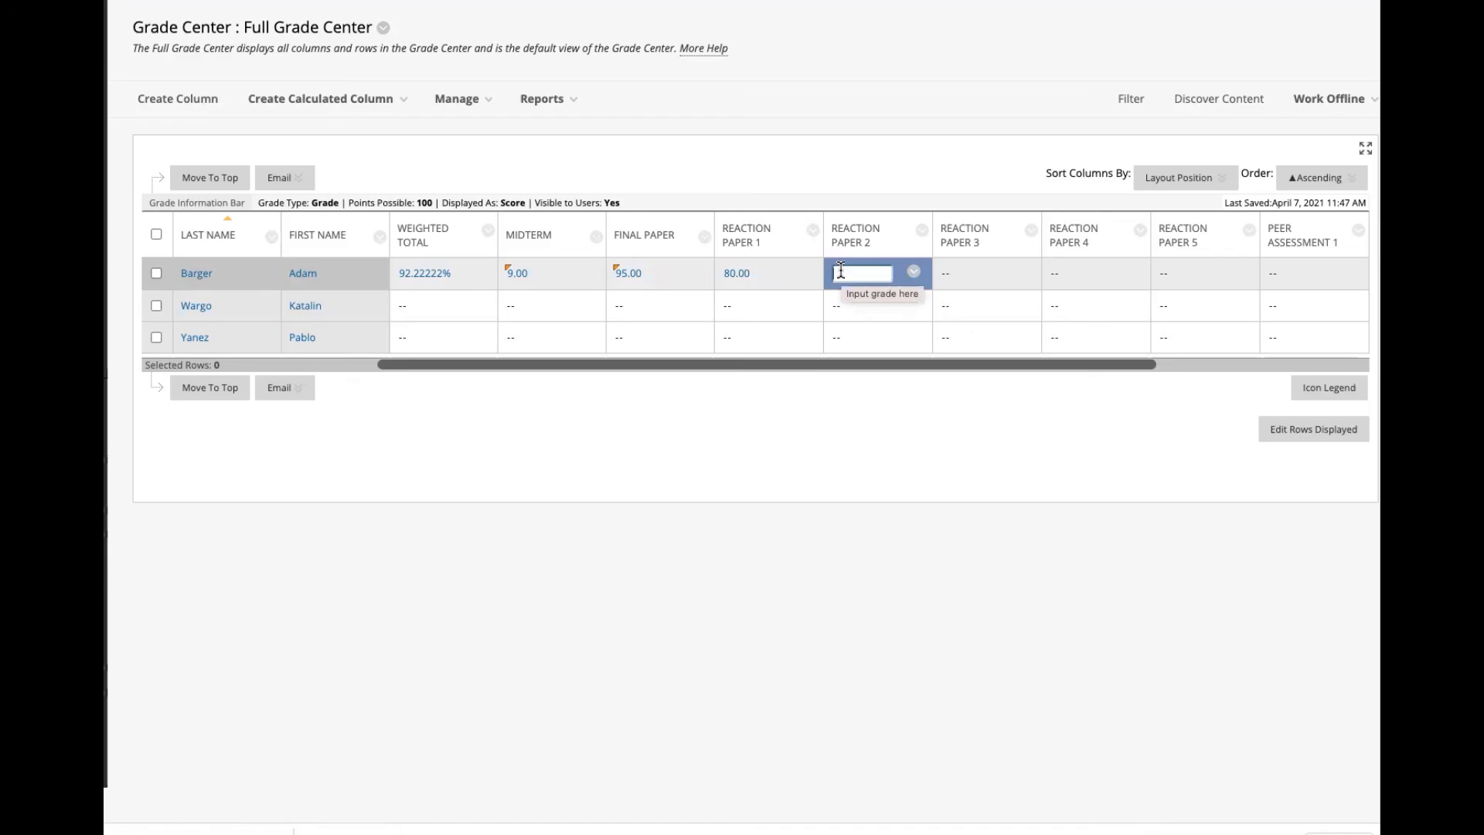
type("82")
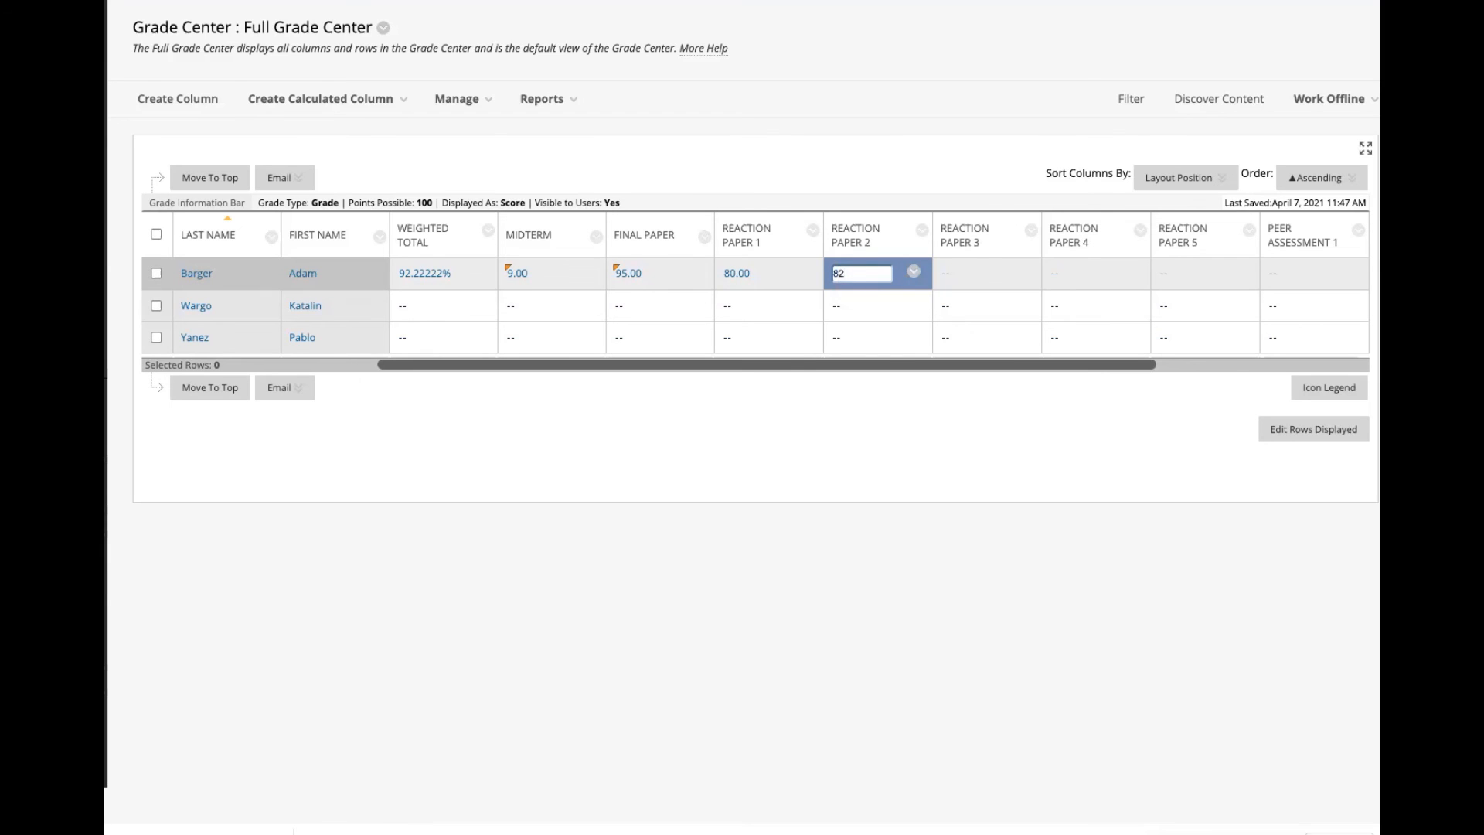
key("Return")
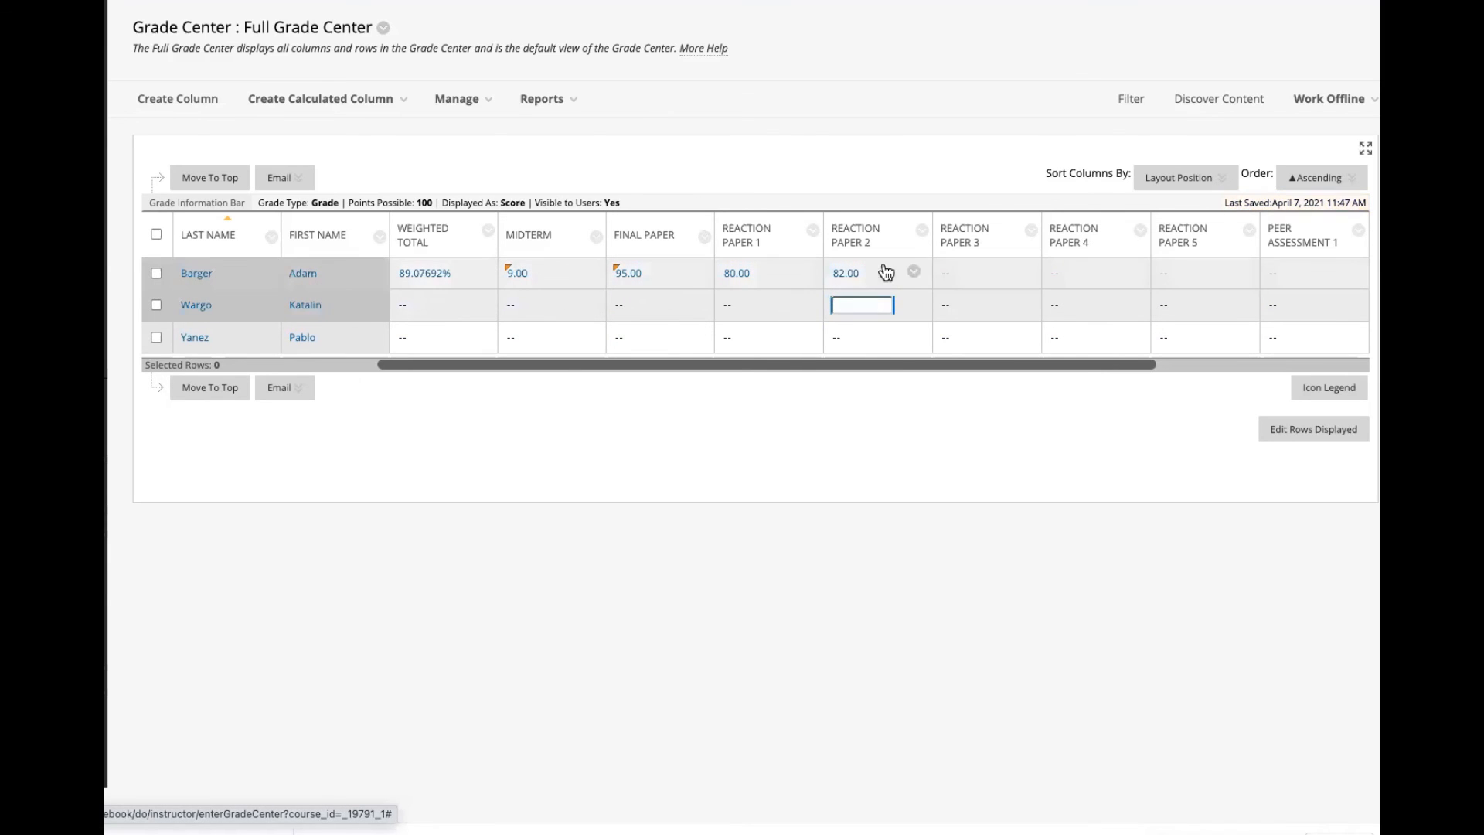
left_click(961, 275)
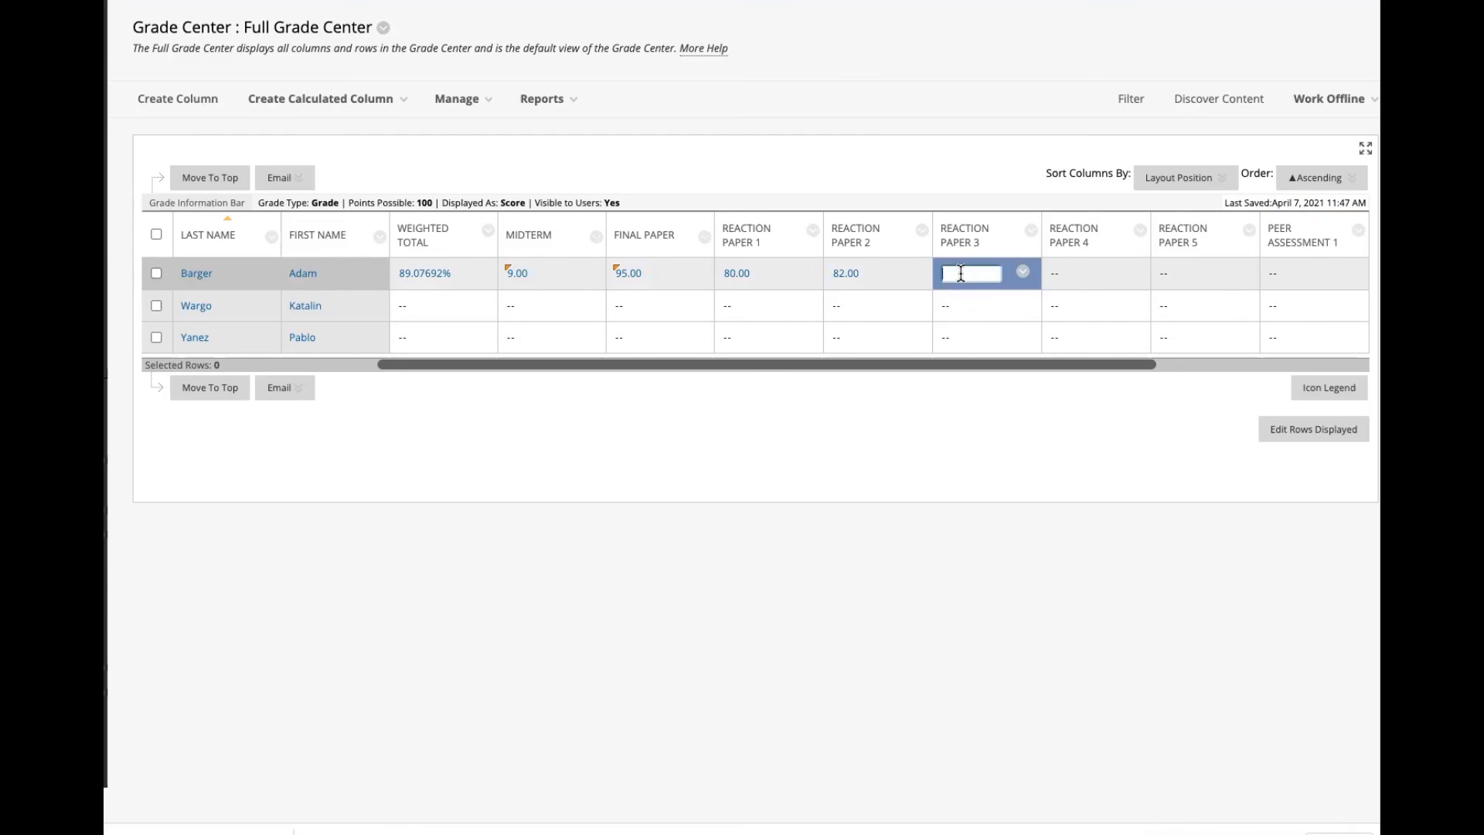
type("89")
key("Return")
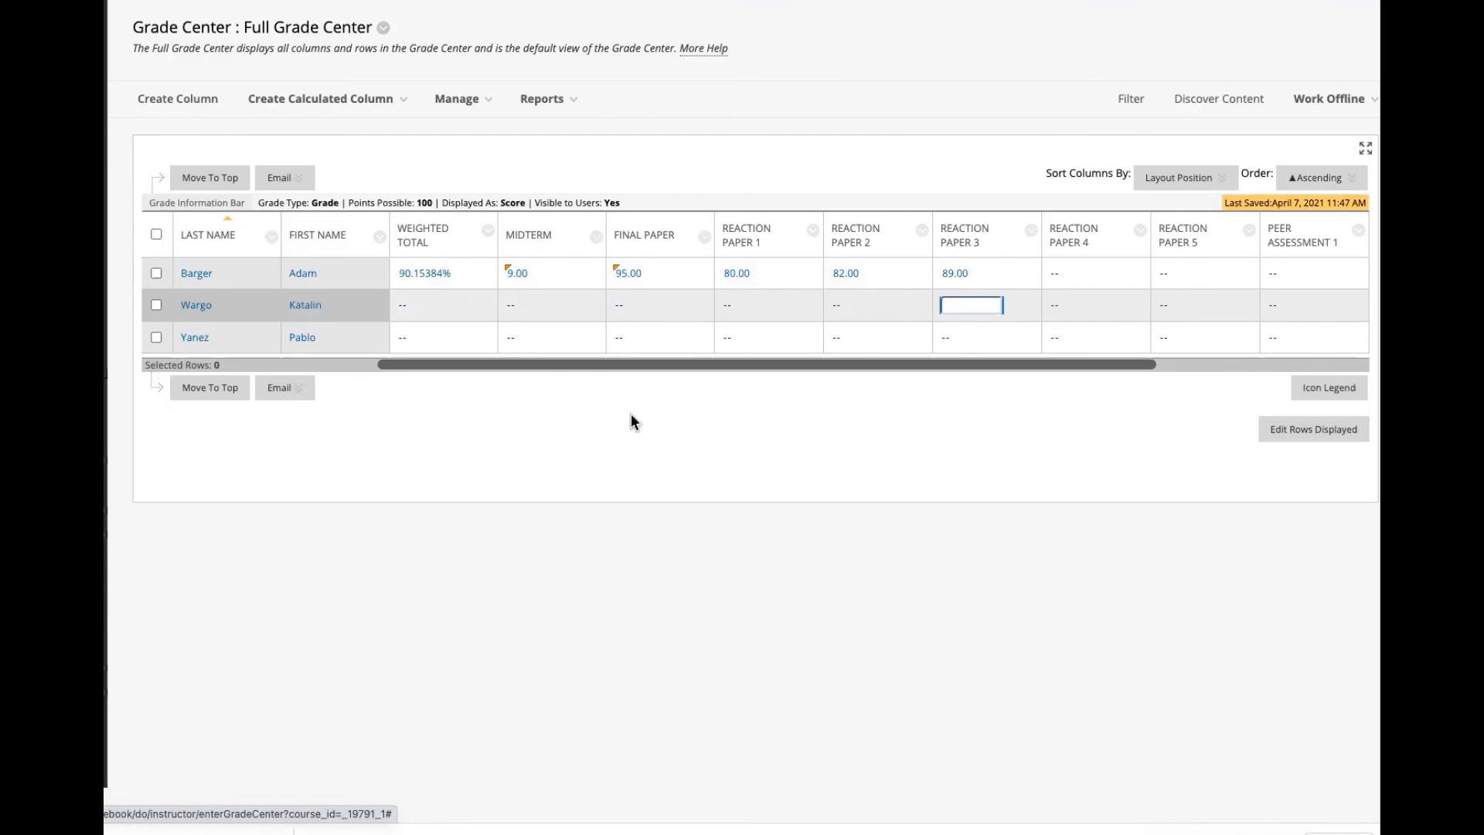